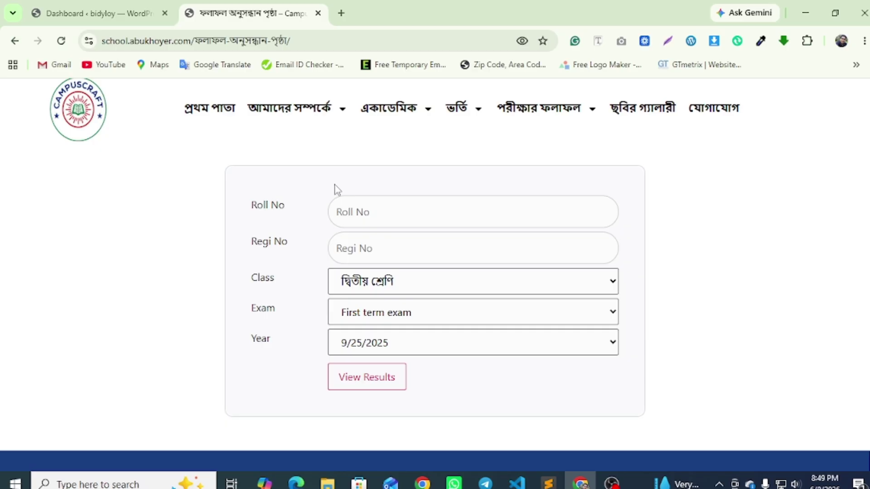
Switch to the WordPress dashboard and review the Educare entry among the installed plugins
{"action": "left_click", "coordinate": [150, 10]}
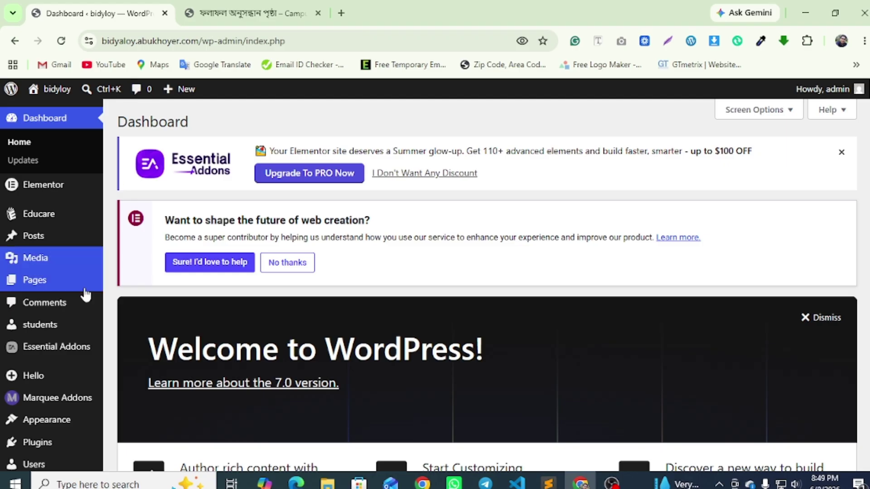
{"action": "scroll", "coordinate": [18, 353], "scroll_direction": "down", "scroll_amount": 4}
{"action": "left_click", "coordinate": [35, 344]}
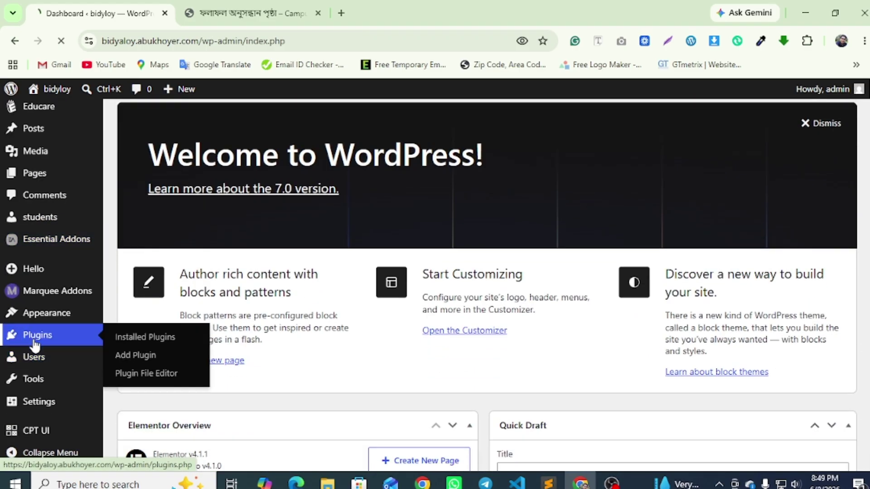
{"action": "key", "text": "ctrl+Tab"}
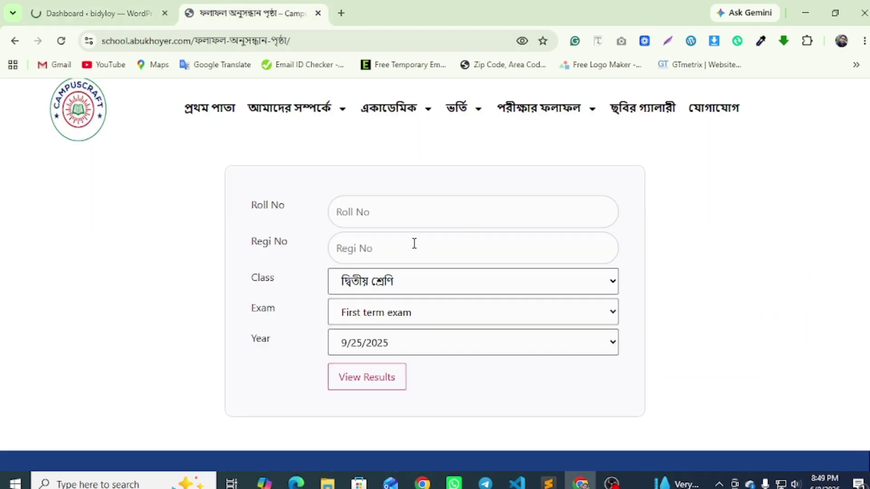
{"action": "key", "text": "ctrl+Tab"}
{"action": "scroll", "coordinate": [280, 295], "scroll_direction": "down", "scroll_amount": 5}
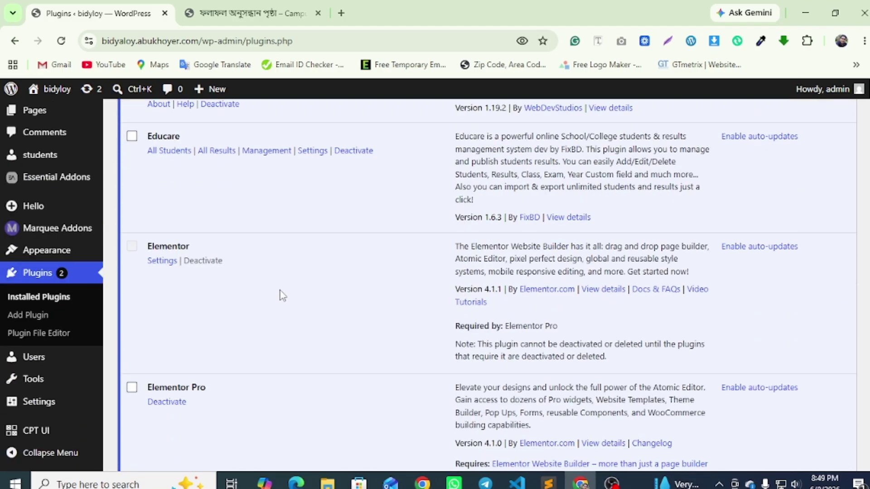
{"action": "scroll", "coordinate": [281, 295], "scroll_direction": "up", "scroll_amount": 3}
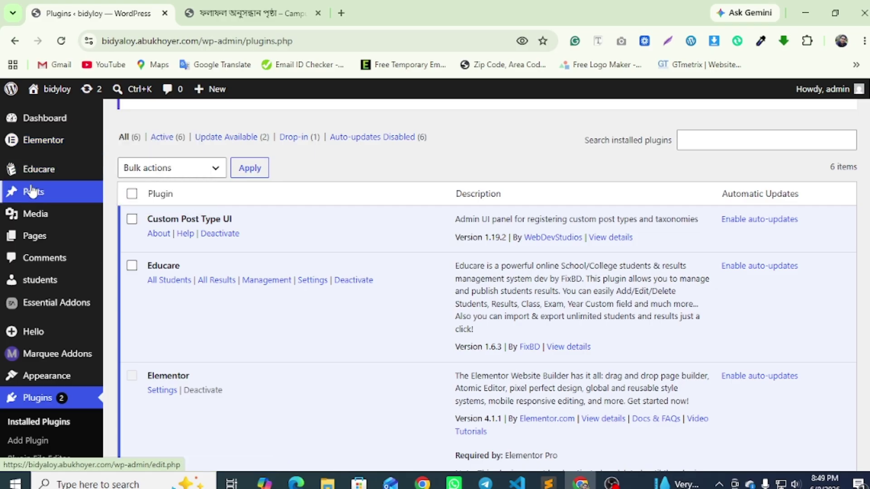
Open Educare's Management page and examine the class list, the Class 7 subjects and the form for adding subjects
{"action": "mouse_move", "coordinate": [28, 173]}
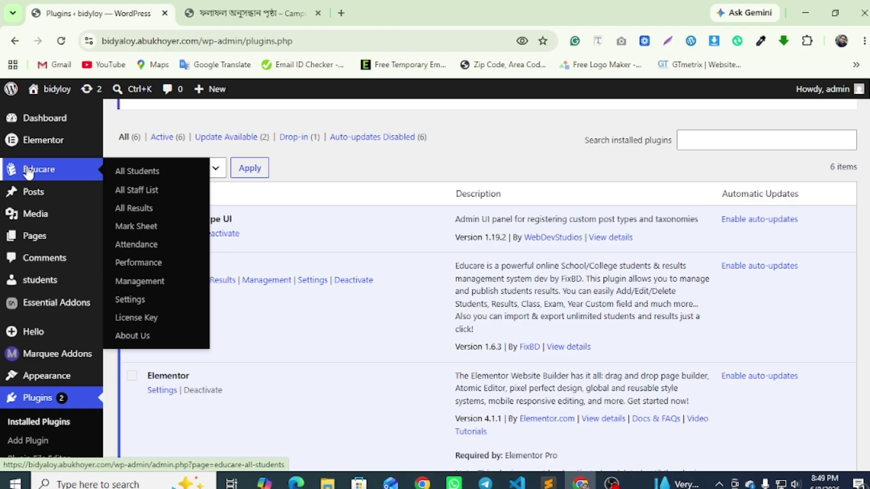
{"action": "left_click", "coordinate": [153, 289]}
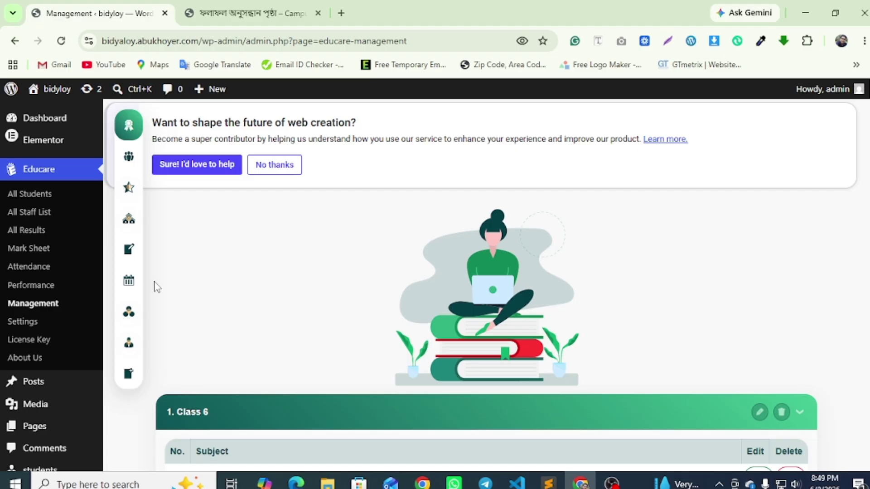
{"action": "scroll", "coordinate": [584, 346], "scroll_direction": "down", "scroll_amount": 10}
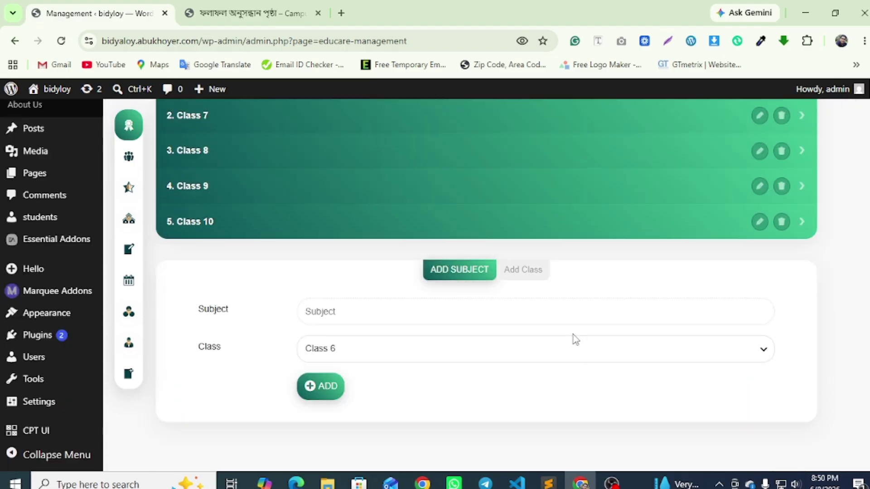
{"action": "scroll", "coordinate": [528, 327], "scroll_direction": "up", "scroll_amount": 4}
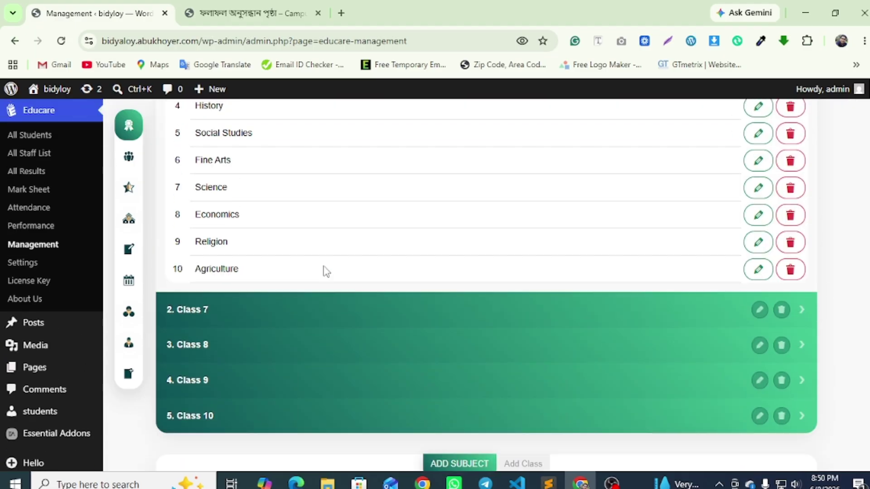
{"action": "left_click", "coordinate": [295, 316]}
{"action": "scroll", "coordinate": [319, 301], "scroll_direction": "up", "scroll_amount": 4}
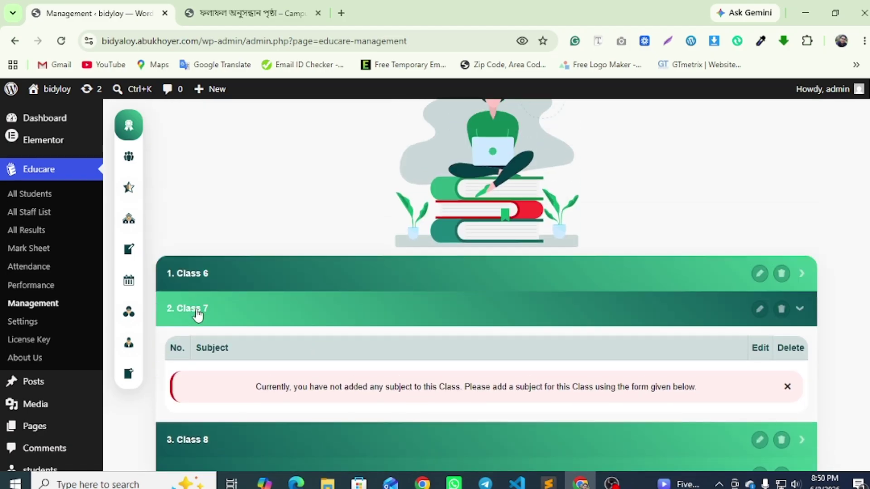
{"action": "scroll", "coordinate": [291, 321], "scroll_direction": "down", "scroll_amount": 3}
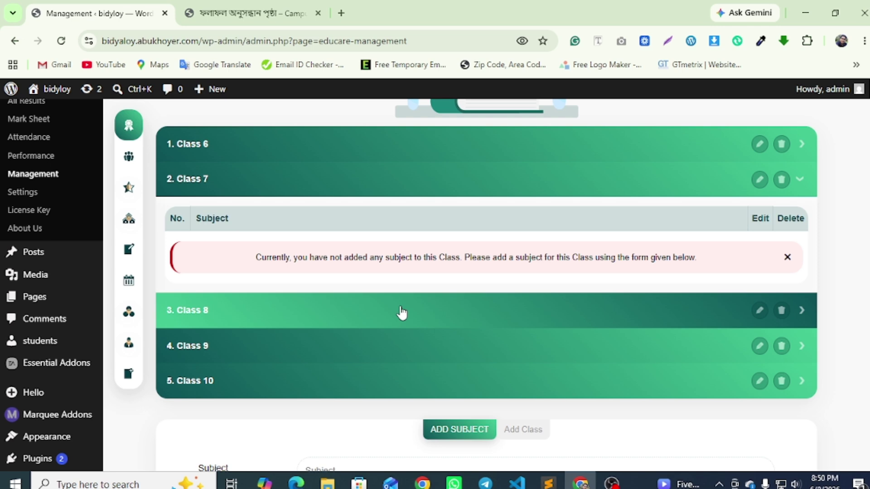
{"action": "scroll", "coordinate": [359, 328], "scroll_direction": "down", "scroll_amount": 3}
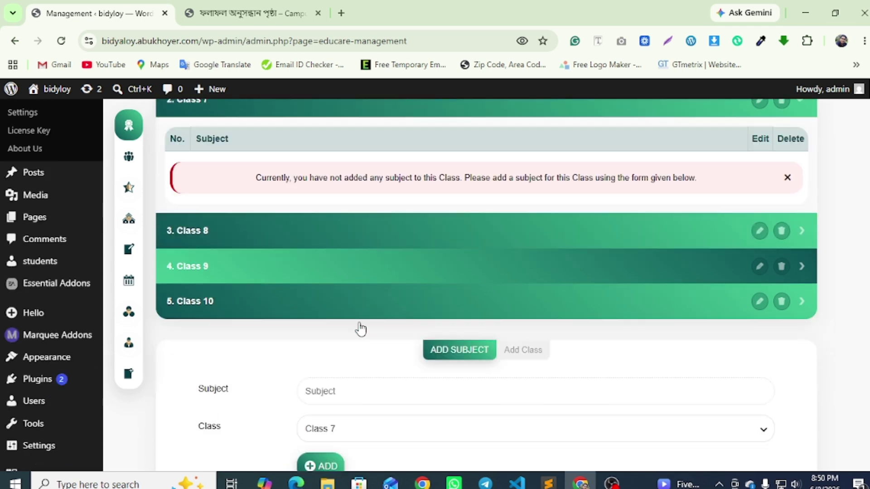
{"action": "scroll", "coordinate": [341, 333], "scroll_direction": "up", "scroll_amount": 2}
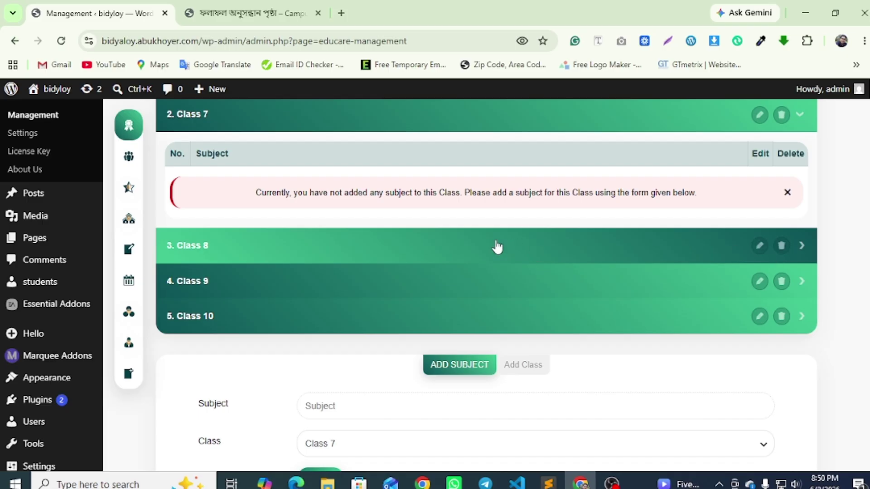
{"action": "scroll", "coordinate": [301, 268], "scroll_direction": "up", "scroll_amount": 4}
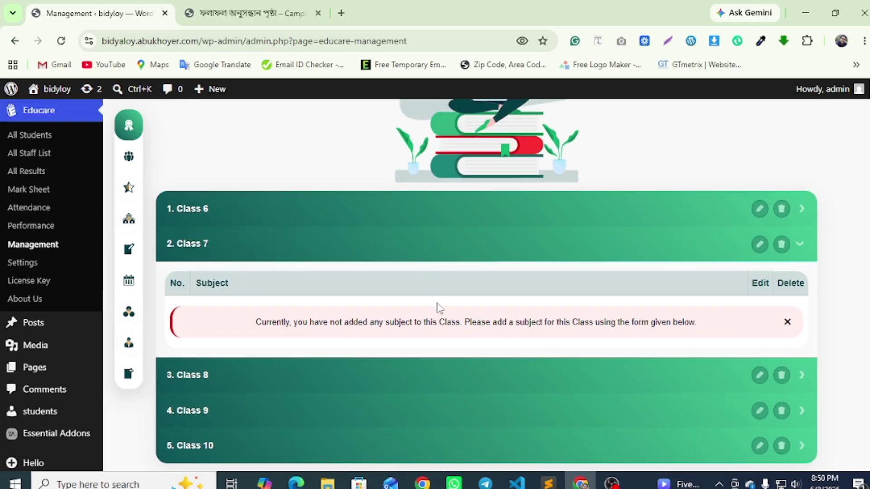
Compare the subject lists of Class 6 and Class 7 in the class list
{"action": "left_click", "coordinate": [238, 214]}
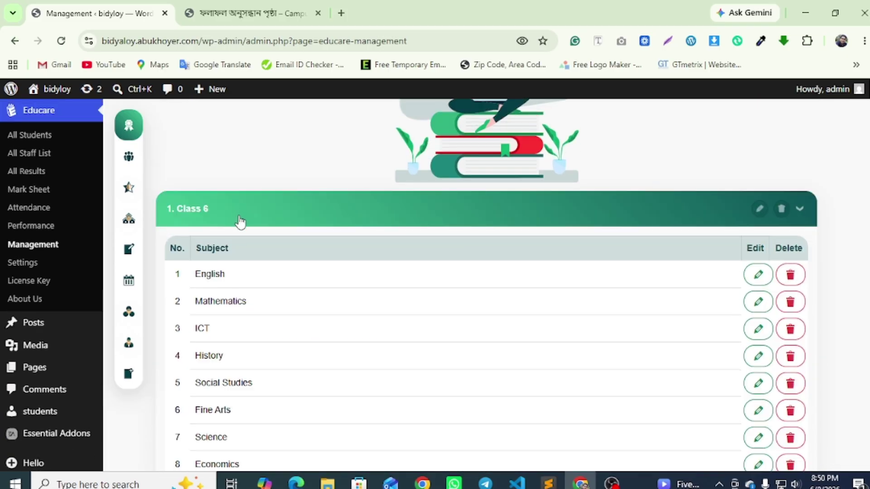
{"action": "scroll", "coordinate": [230, 252], "scroll_direction": "down", "scroll_amount": 2}
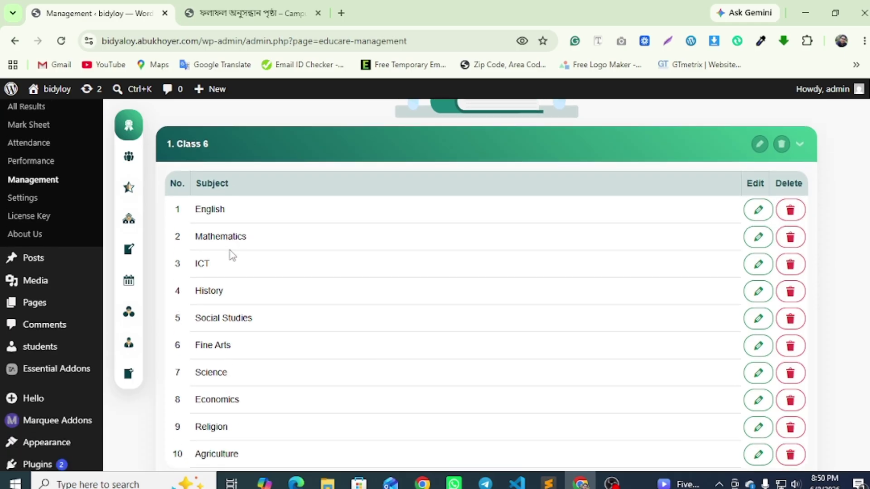
{"action": "scroll", "coordinate": [231, 250], "scroll_direction": "up", "scroll_amount": 1}
{"action": "scroll", "coordinate": [249, 292], "scroll_direction": "down", "scroll_amount": 4}
{"action": "left_click", "coordinate": [248, 250]}
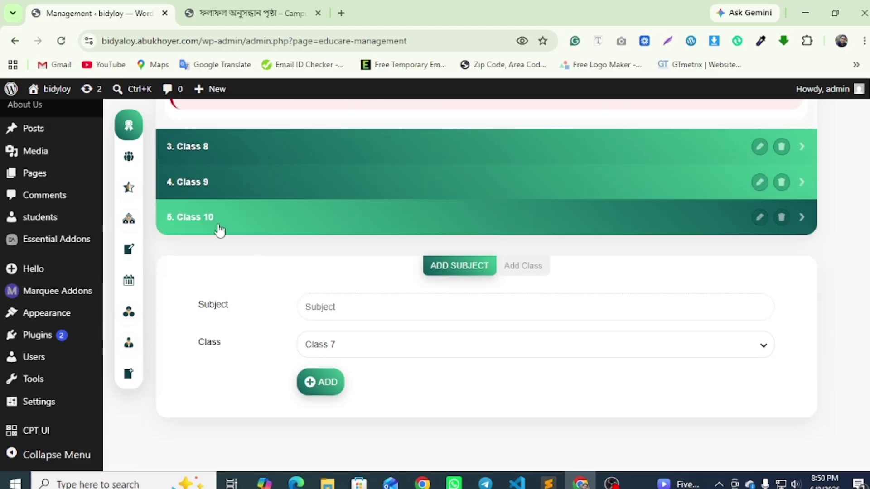
{"action": "scroll", "coordinate": [233, 233], "scroll_direction": "up", "scroll_amount": 3}
{"action": "scroll", "coordinate": [233, 233], "scroll_direction": "down", "scroll_amount": 3}
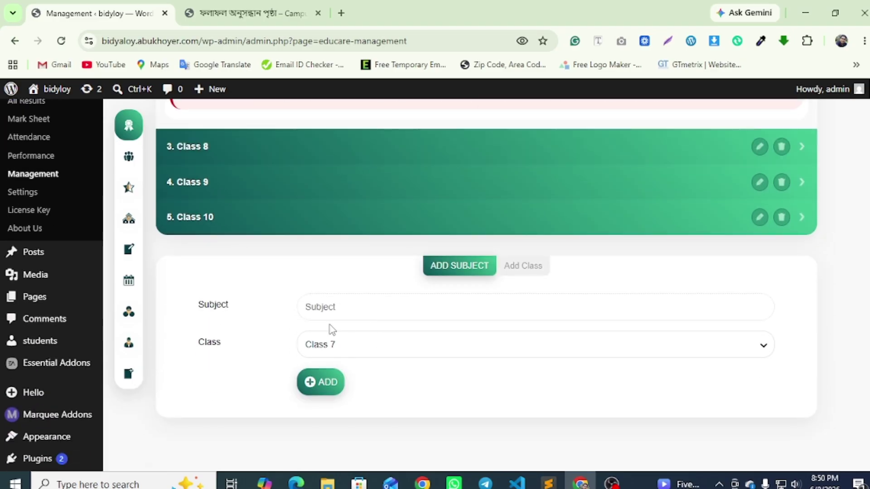
{"action": "scroll", "coordinate": [295, 250], "scroll_direction": "up", "scroll_amount": 3}
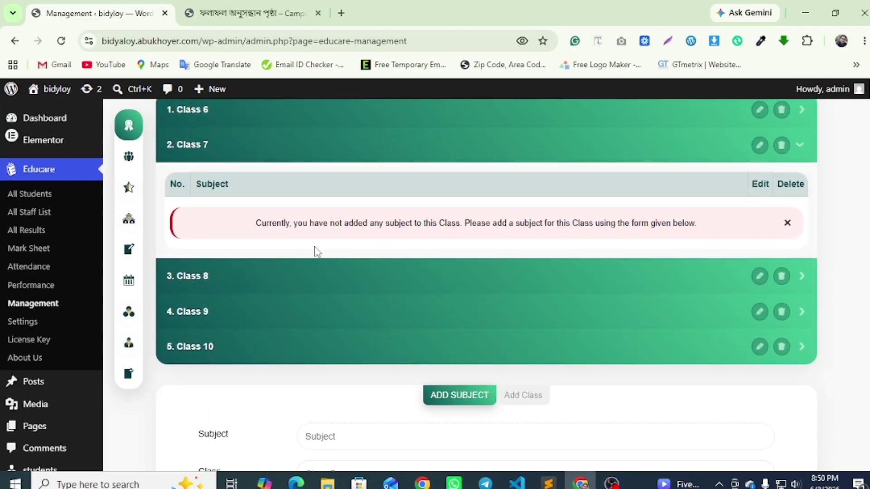
{"action": "scroll", "coordinate": [163, 165], "scroll_direction": "up", "scroll_amount": 4}
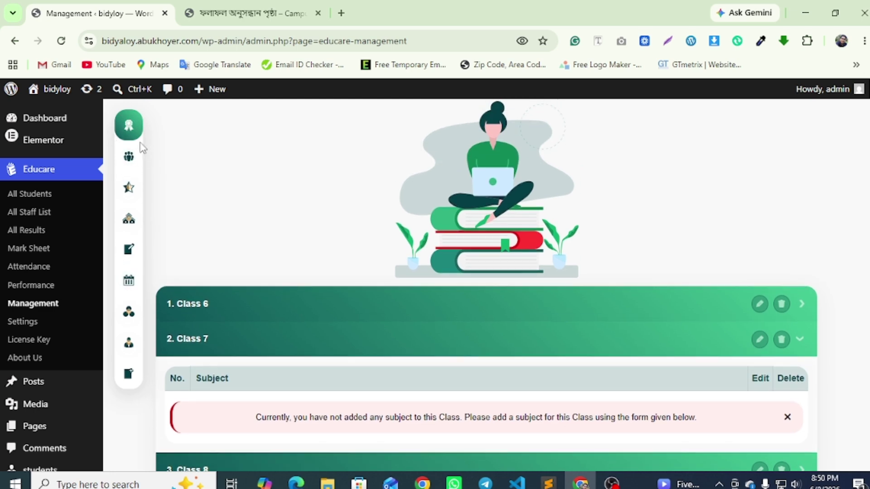
Open the Group List in Educare's management and expand the Arts group's subjects
{"action": "left_click", "coordinate": [130, 163]}
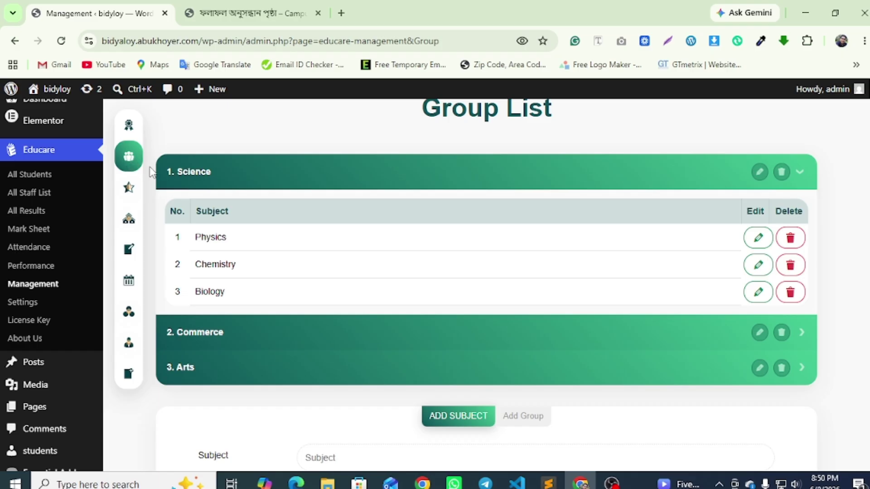
{"action": "scroll", "coordinate": [489, 190], "scroll_direction": "up", "scroll_amount": 1}
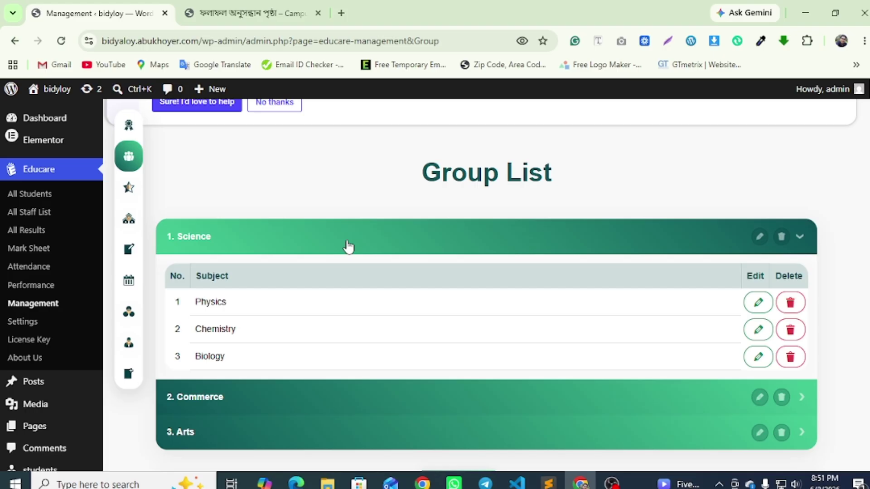
{"action": "scroll", "coordinate": [313, 409], "scroll_direction": "down", "scroll_amount": 2}
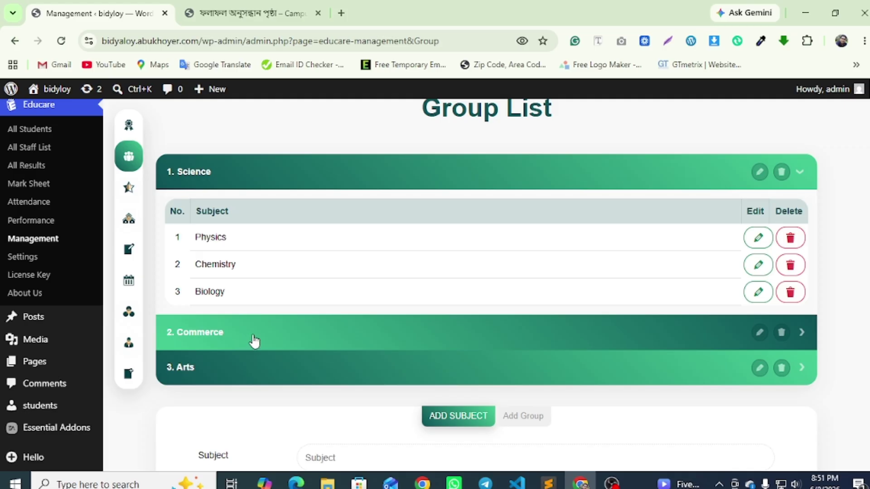
{"action": "left_click", "coordinate": [248, 376]}
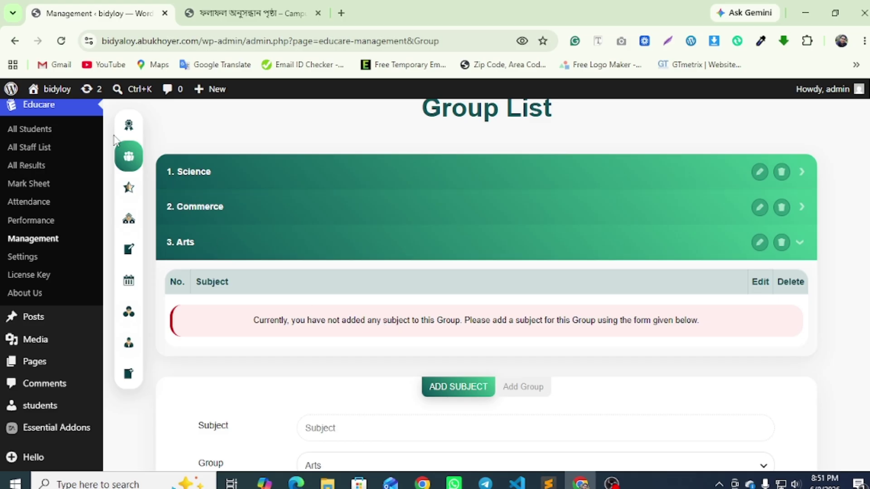
View the Rattings List, and check the teacher information entry under আমাদের সম্পর্কে on the school website
{"action": "left_click", "coordinate": [130, 190]}
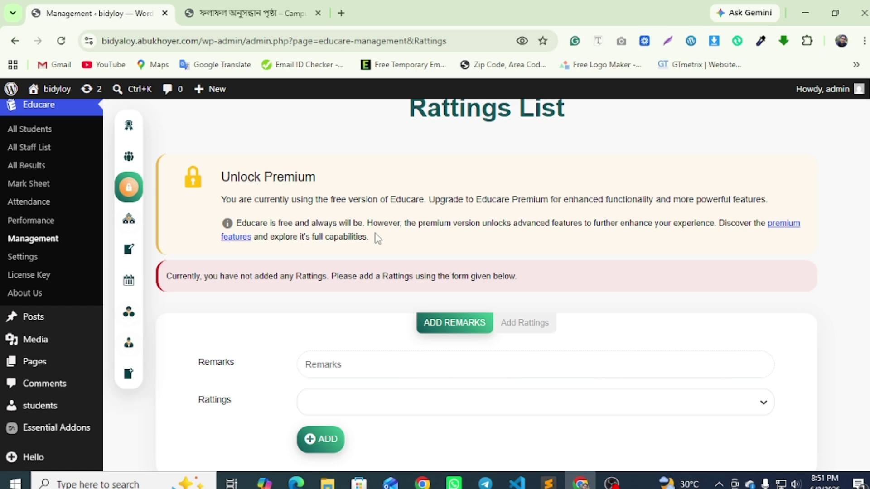
{"action": "scroll", "coordinate": [432, 241], "scroll_direction": "up", "scroll_amount": 2}
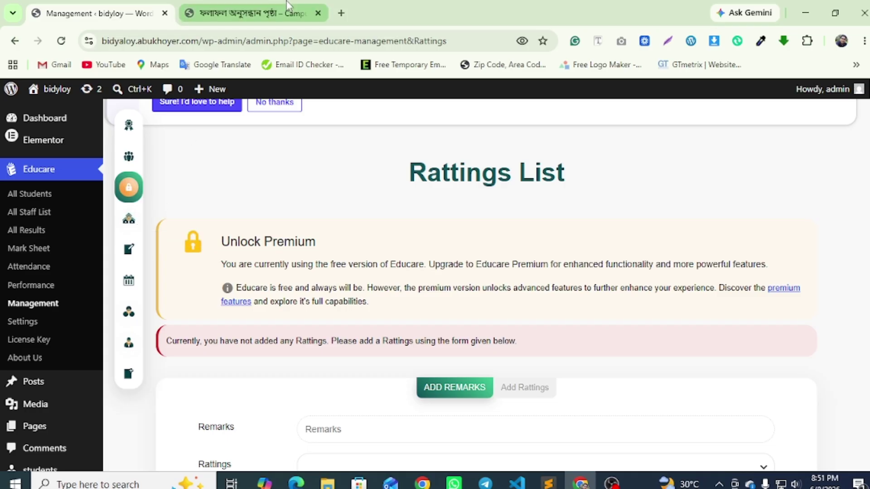
{"action": "left_click", "coordinate": [251, 13]}
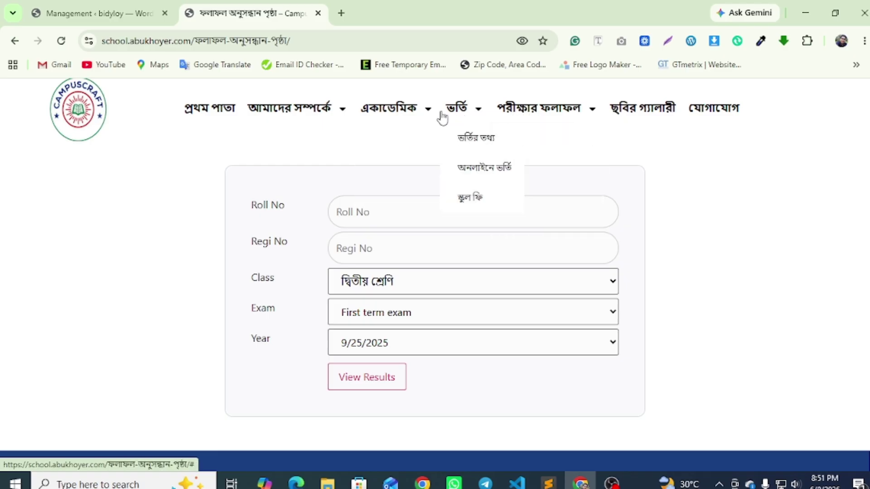
{"action": "mouse_move", "coordinate": [284, 115]}
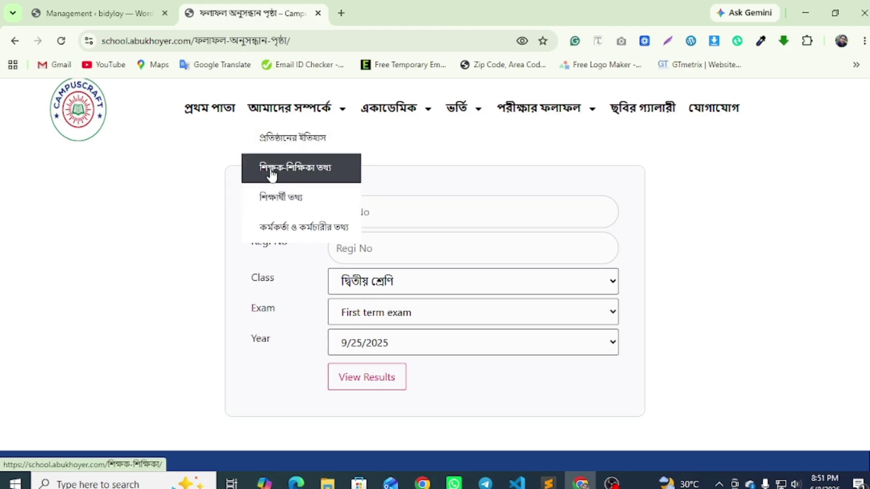
Return to Educare's management and view the School List and the Exam List
{"action": "left_click", "coordinate": [100, 13]}
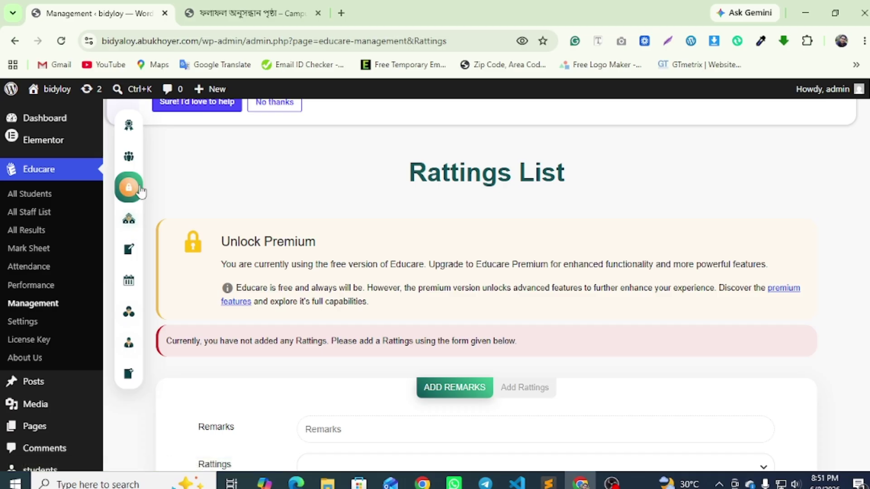
{"action": "left_click", "coordinate": [132, 221]}
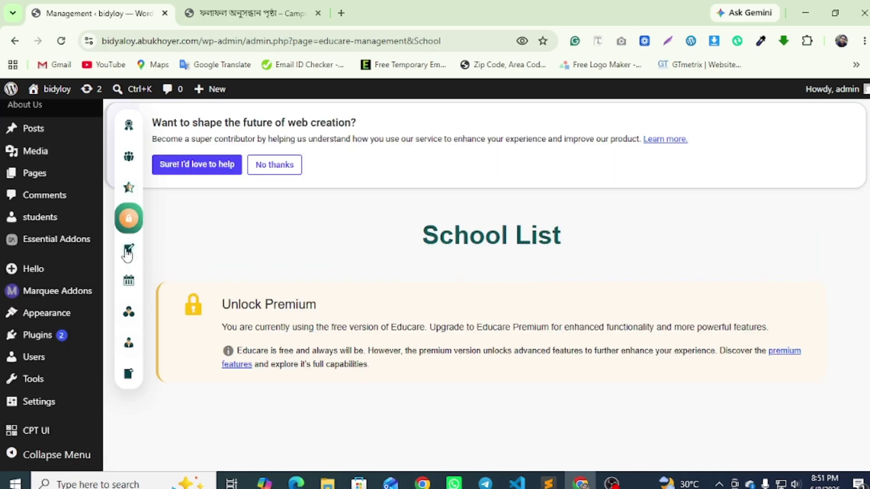
{"action": "left_click", "coordinate": [129, 250]}
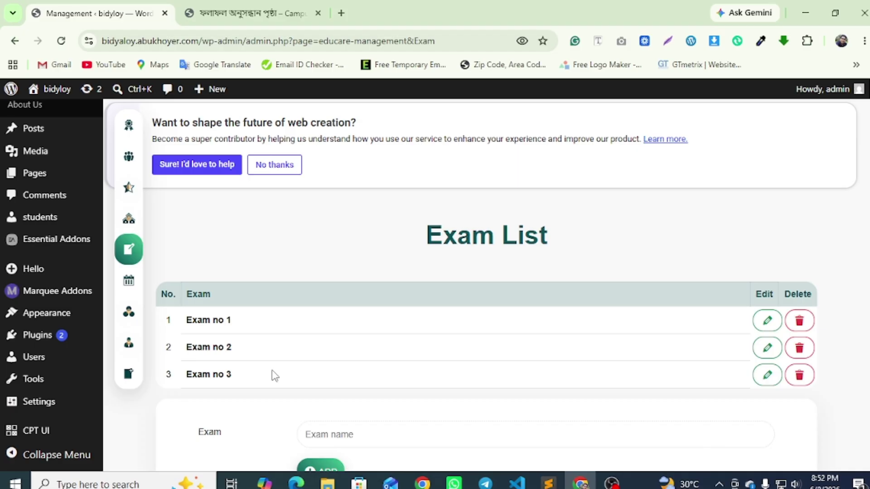
Delete the years 2023 and 2024 from Educare's Year List
{"action": "left_click", "coordinate": [129, 283]}
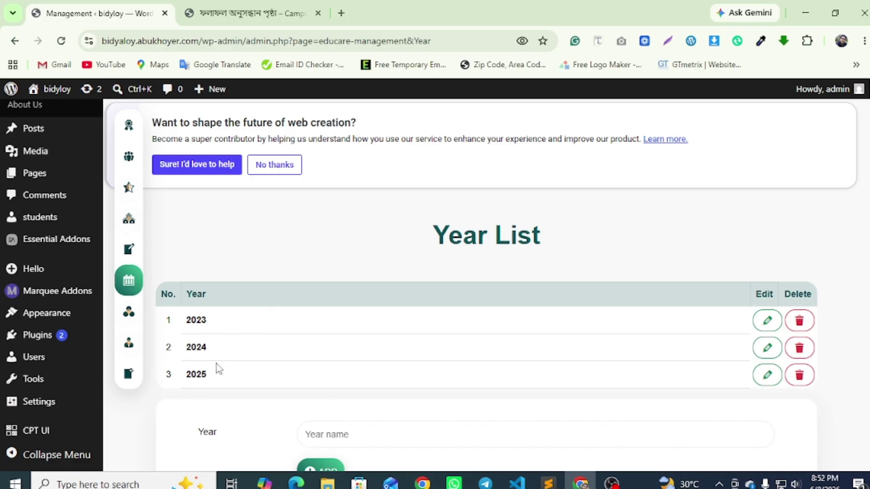
{"action": "left_click", "coordinate": [798, 321]}
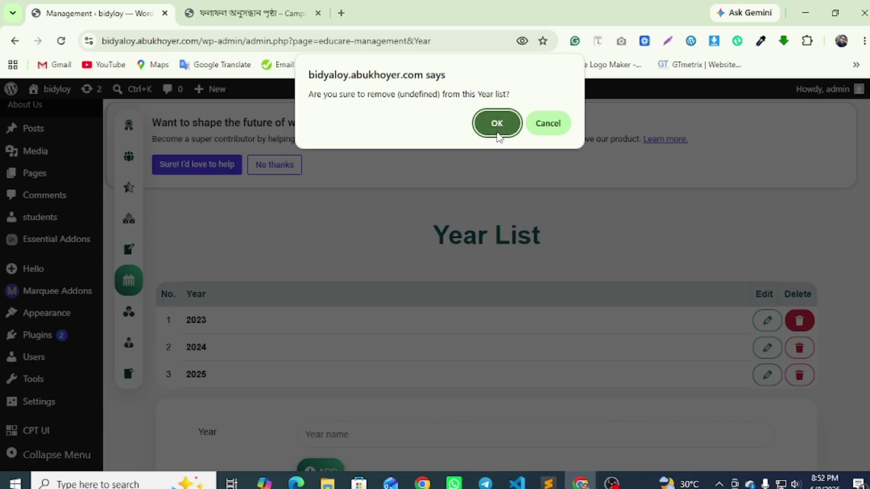
{"action": "left_click", "coordinate": [497, 123]}
{"action": "left_click", "coordinate": [799, 358]}
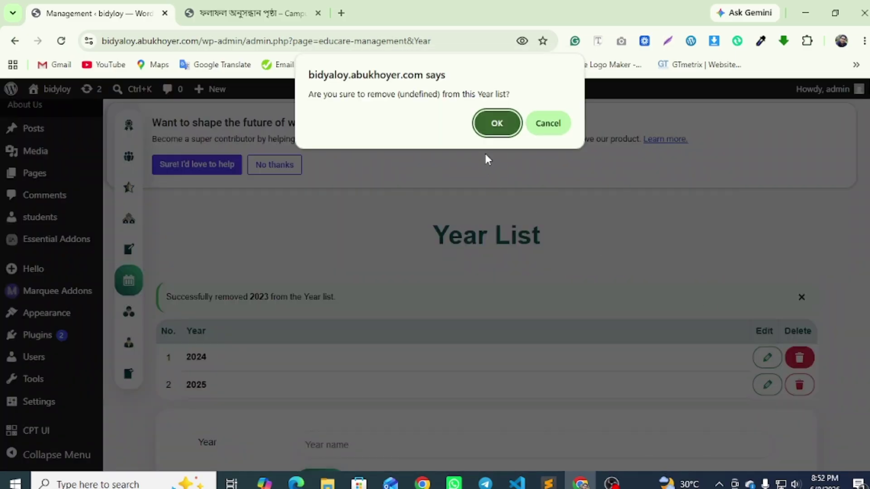
{"action": "left_click", "coordinate": [494, 124]}
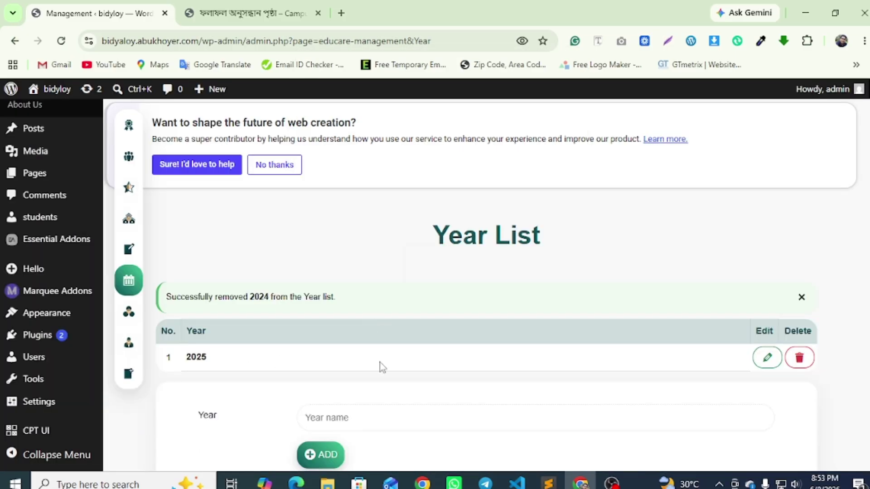
Rename the year 2025 as 2026 in Educare's Year List
{"action": "left_click", "coordinate": [767, 358]}
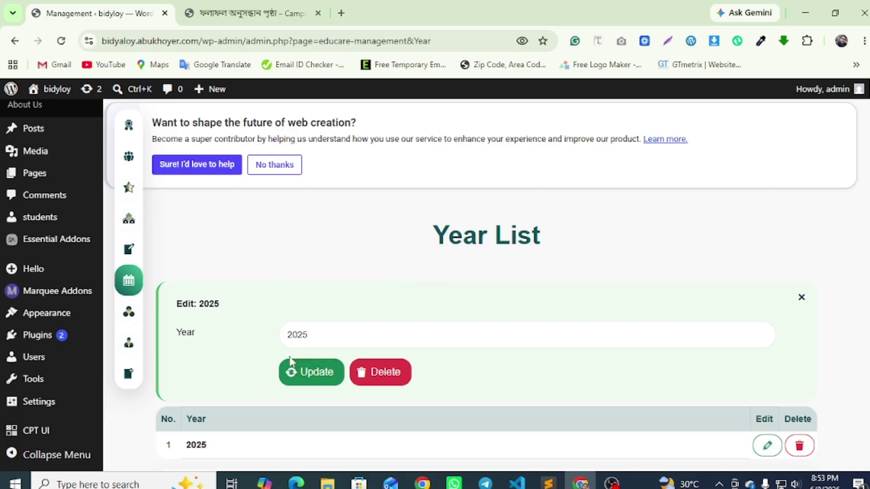
{"action": "left_click", "coordinate": [306, 335]}
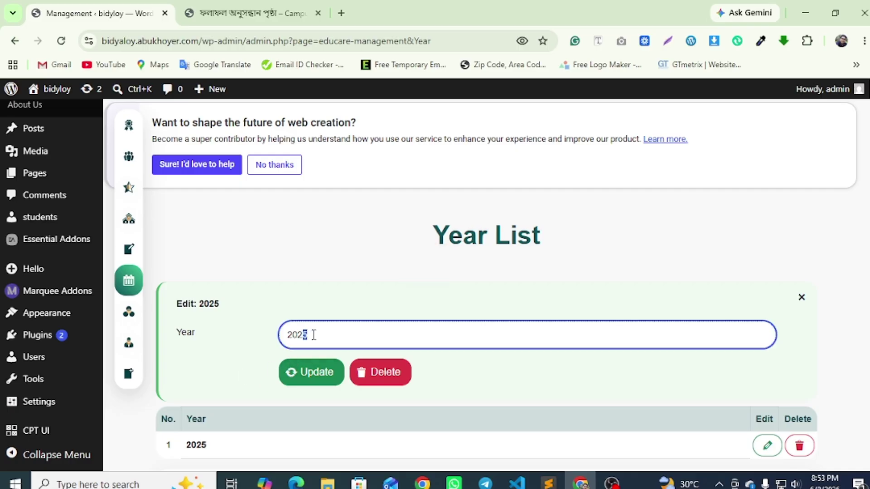
{"action": "type", "text": "6"}
{"action": "key", "text": "Return"}
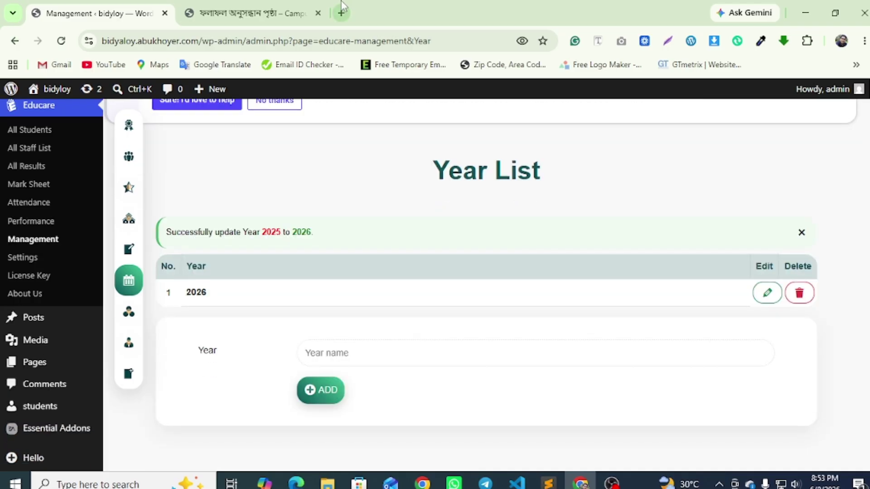
Check the Year options in the result search form on the school website
{"action": "left_click", "coordinate": [251, 14]}
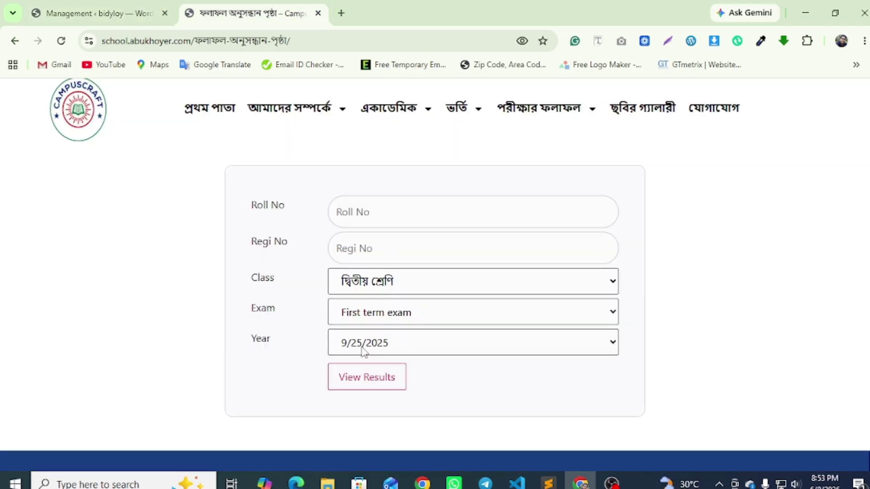
{"action": "left_click", "coordinate": [410, 349]}
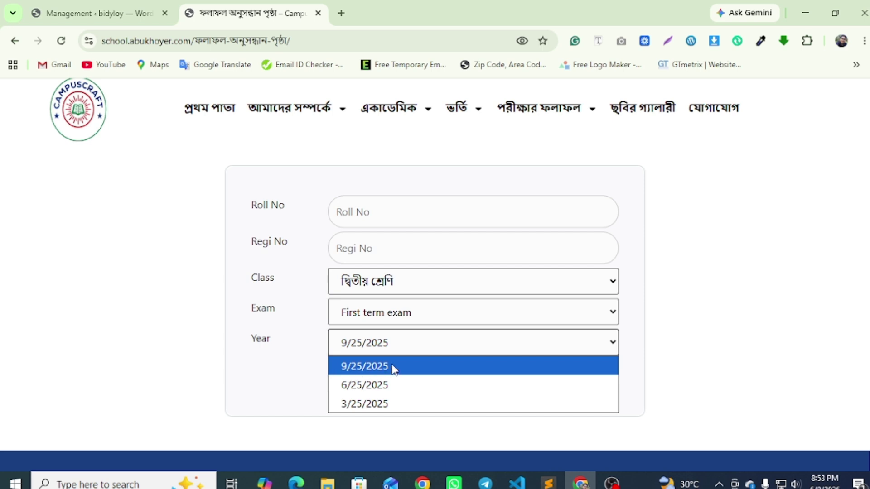
{"action": "left_click", "coordinate": [304, 378]}
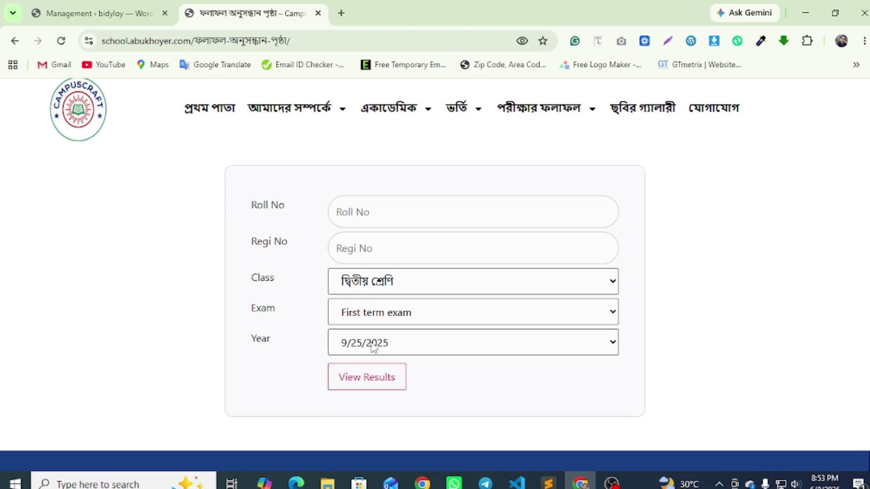
Return to Educare's management and add 9/25/2026 to the Year List
{"action": "key", "text": "ctrl+Tab"}
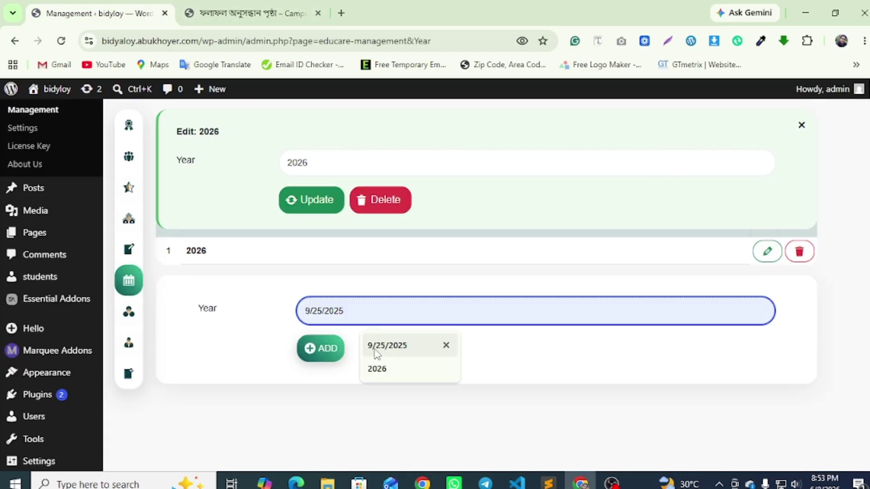
{"action": "left_click", "coordinate": [388, 346]}
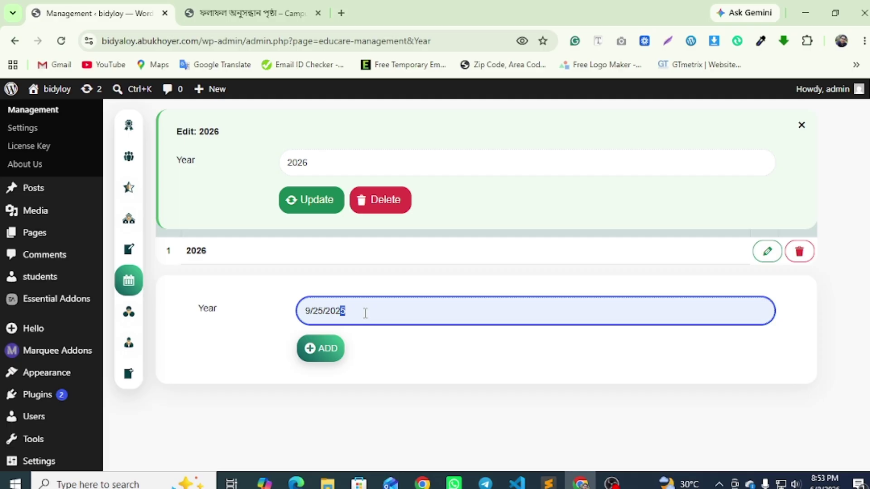
{"action": "type", "text": "6"}
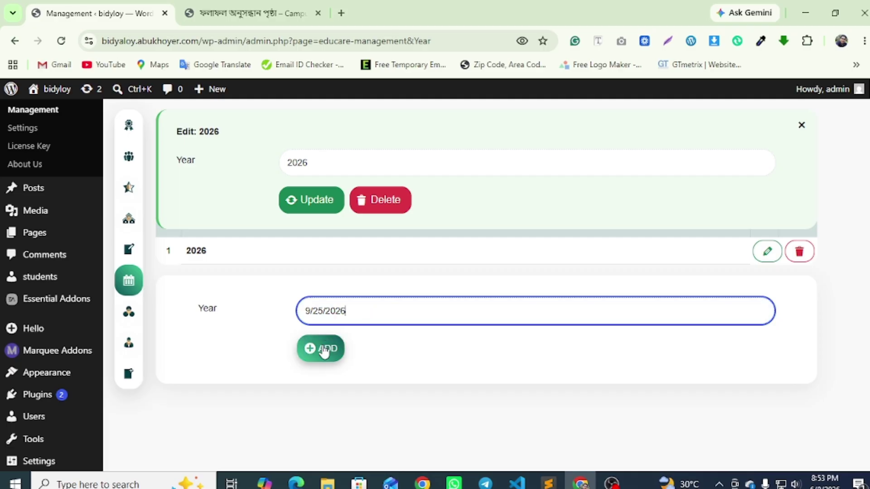
{"action": "left_click", "coordinate": [324, 350]}
{"action": "scroll", "coordinate": [296, 254], "scroll_direction": "up", "scroll_amount": 2}
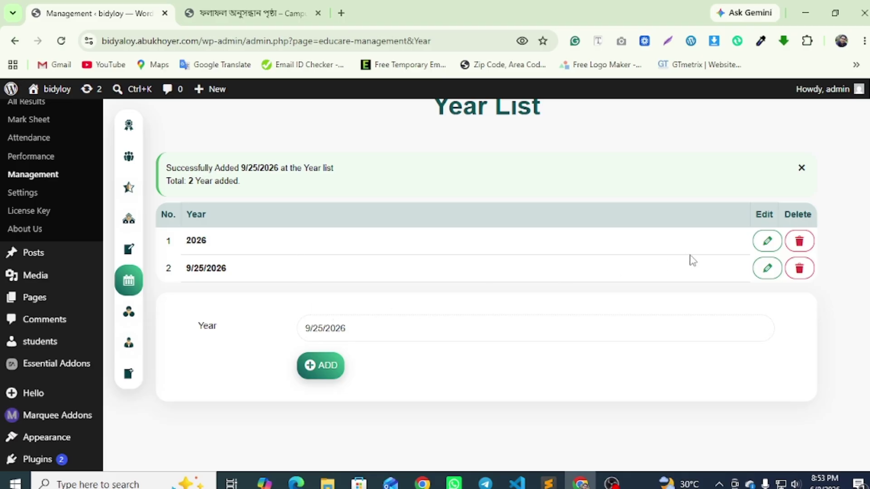
Delete the plain 2026 entry from the Year List
{"action": "left_click", "coordinate": [766, 241]}
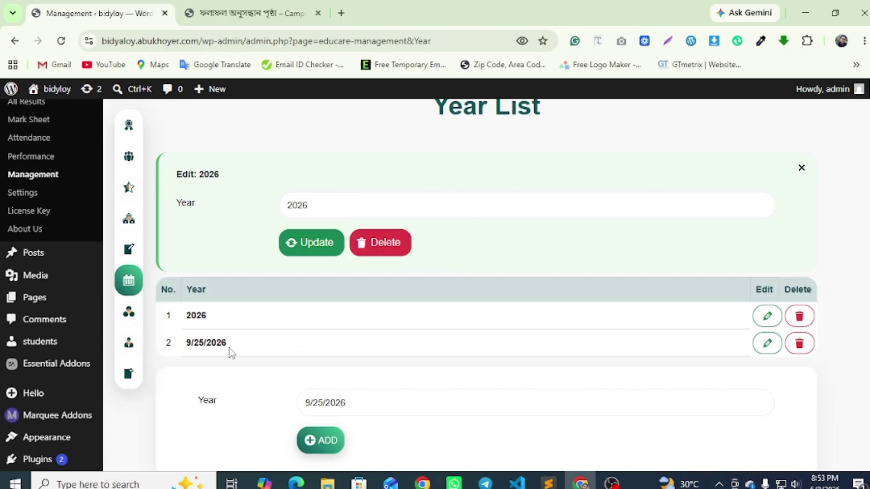
{"action": "left_click", "coordinate": [767, 317]}
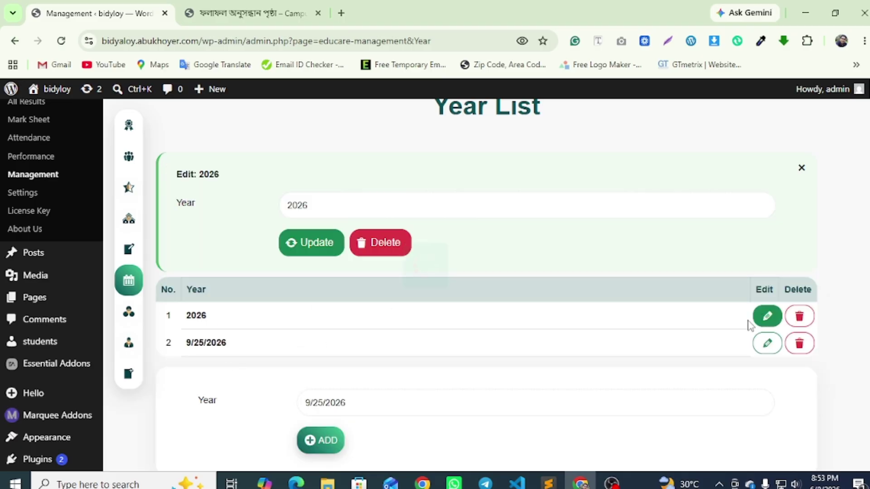
{"action": "left_click", "coordinate": [799, 316]}
{"action": "left_click", "coordinate": [497, 123]}
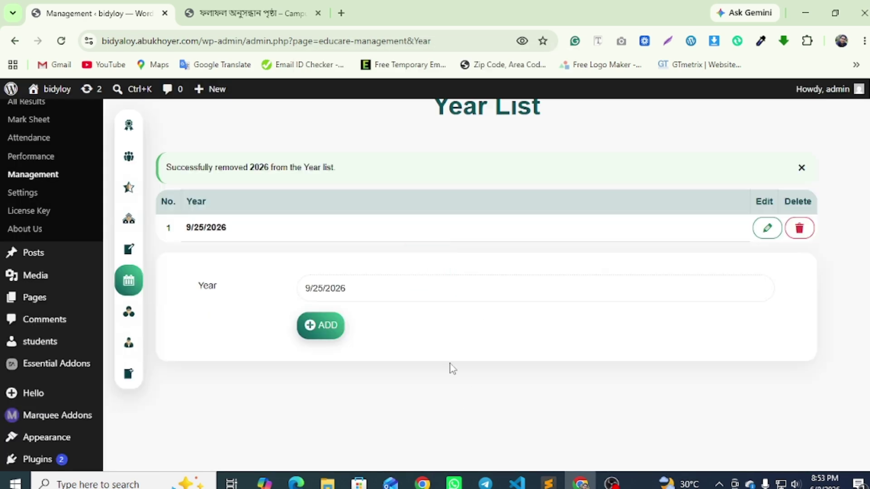
{"action": "scroll", "coordinate": [347, 311], "scroll_direction": "down", "scroll_amount": 3}
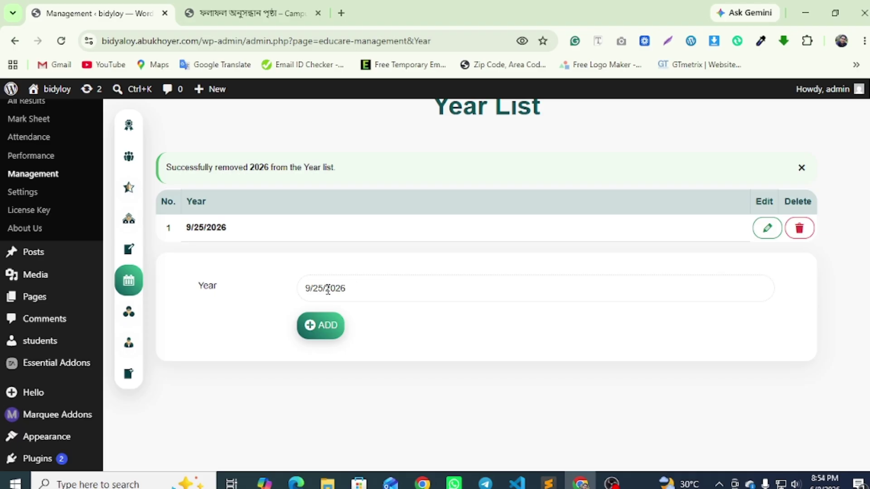
Compare with the date entries offered for Year in the school website's result search form
{"action": "key", "text": "ctrl+Tab"}
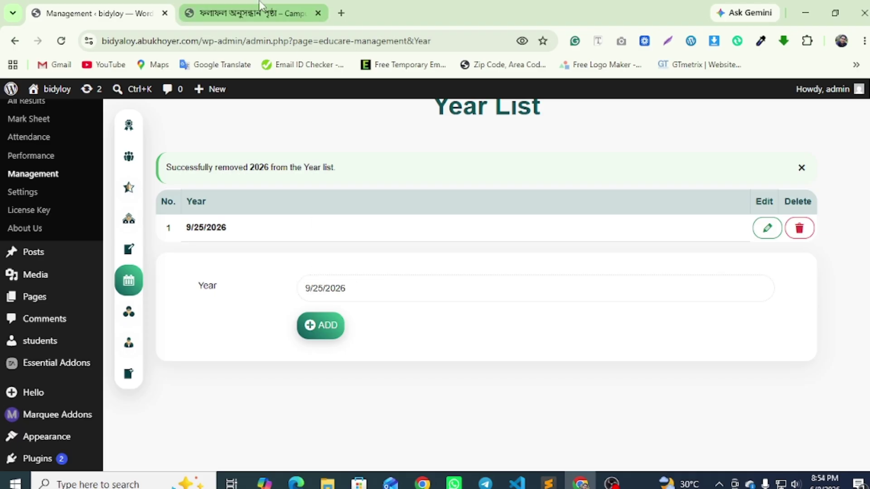
{"action": "left_click", "coordinate": [416, 343]}
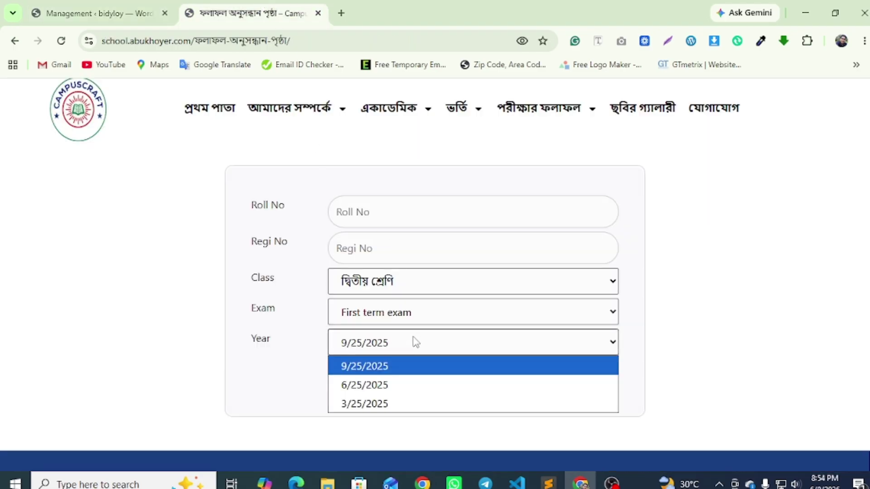
{"action": "left_click", "coordinate": [415, 342]}
Back in Educare's Year List, add the entries 6/25/2026 and 3/25/2026
{"action": "left_click", "coordinate": [95, 13]}
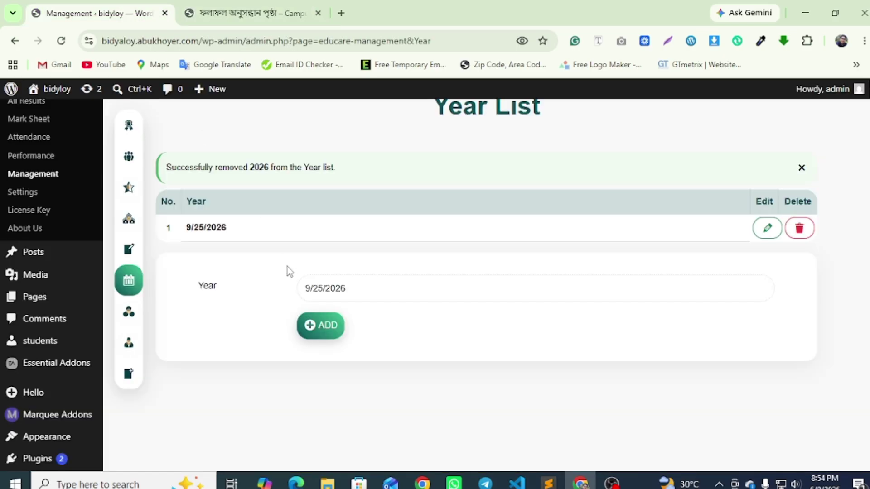
{"action": "left_click", "coordinate": [319, 288]}
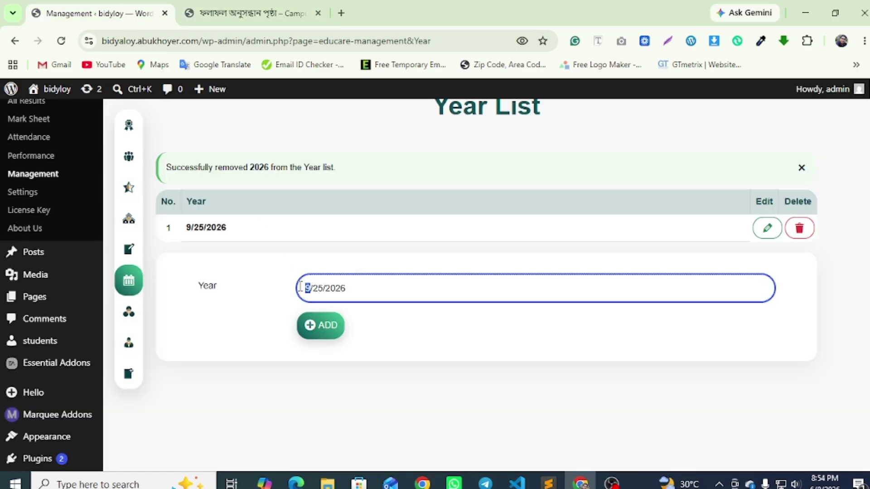
{"action": "type", "text": "6"}
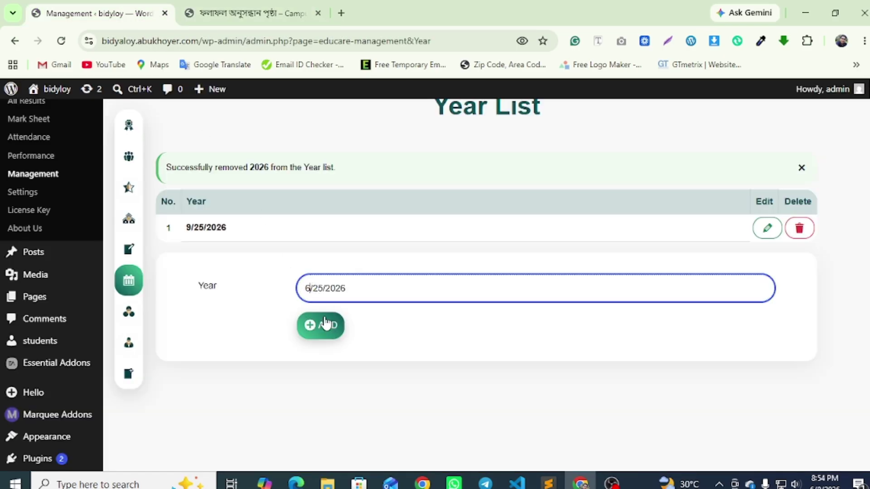
{"action": "left_click", "coordinate": [322, 325]}
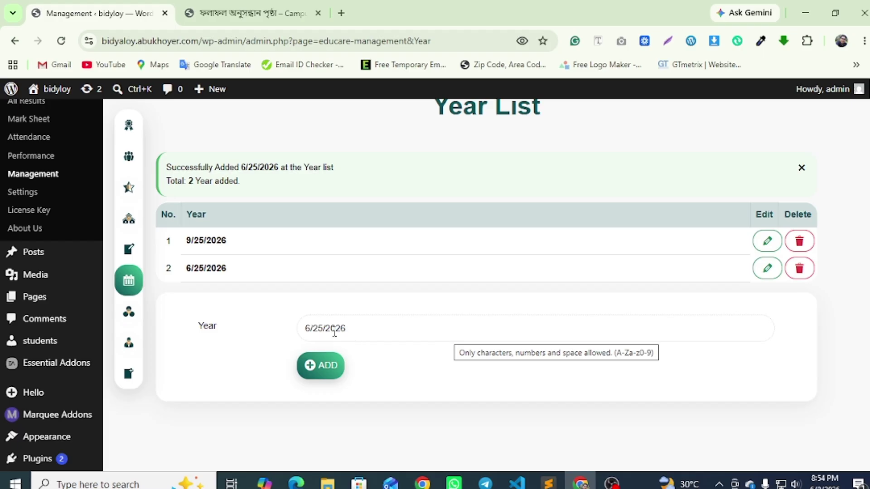
{"action": "left_click", "coordinate": [310, 322]}
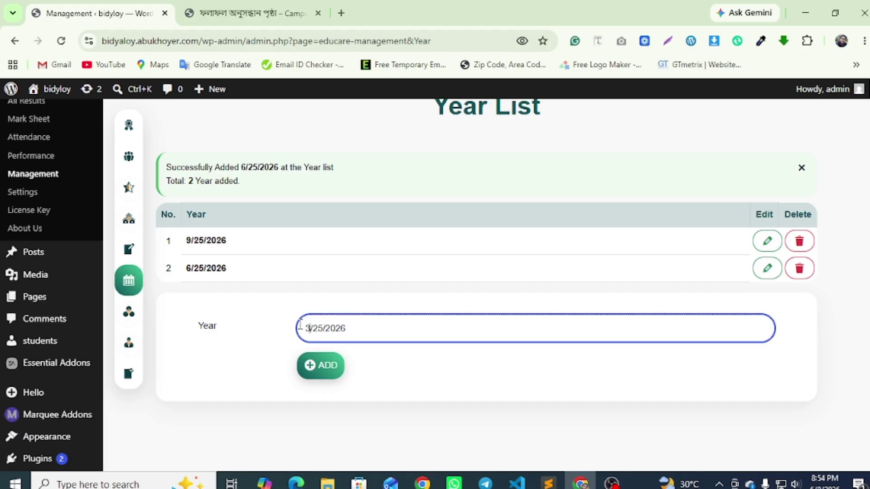
{"action": "type", "text": "3"}
{"action": "left_click", "coordinate": [323, 369]}
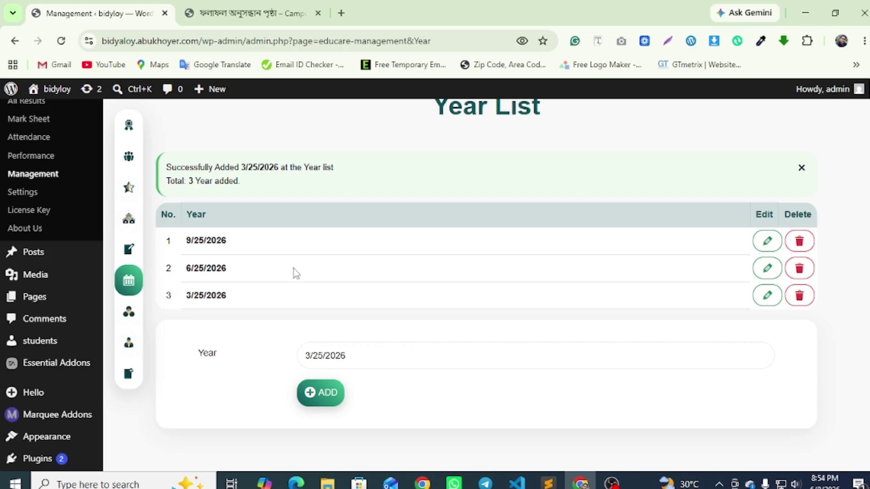
Look through Educare's Staff Position, School List, Exam List, Year List and Term management sections
{"action": "left_click", "coordinate": [126, 313]}
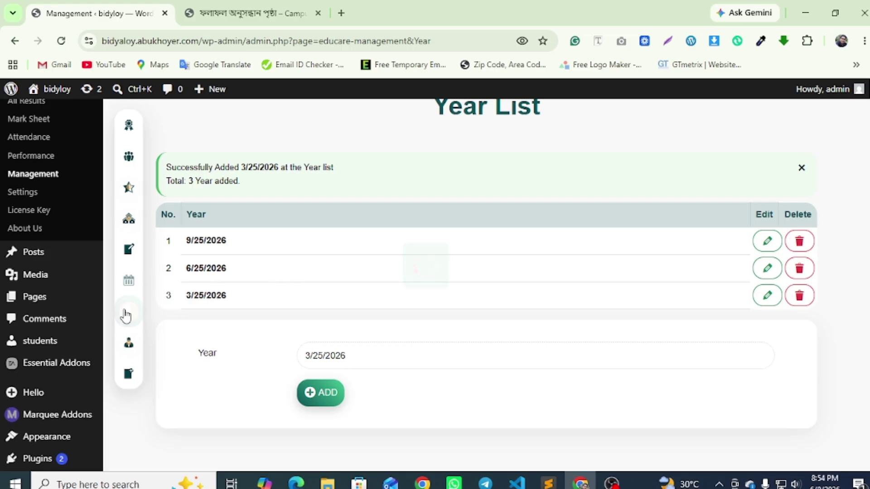
{"action": "left_click", "coordinate": [127, 348]}
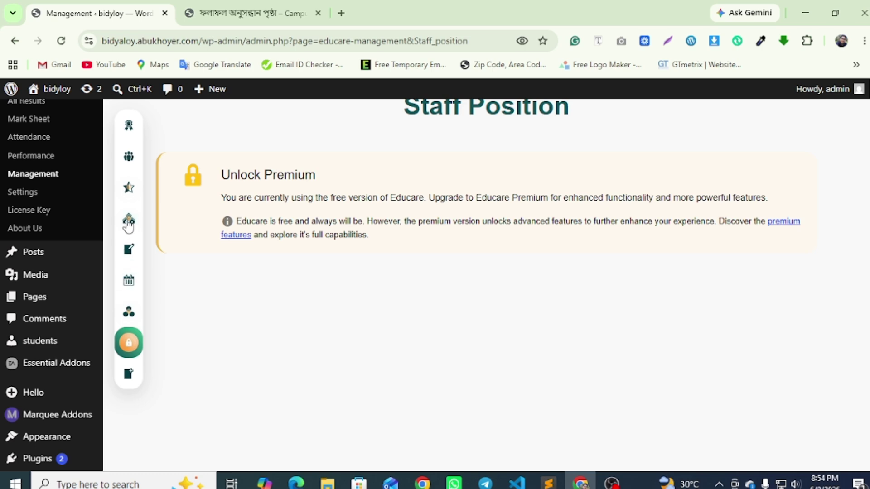
{"action": "left_click", "coordinate": [129, 226]}
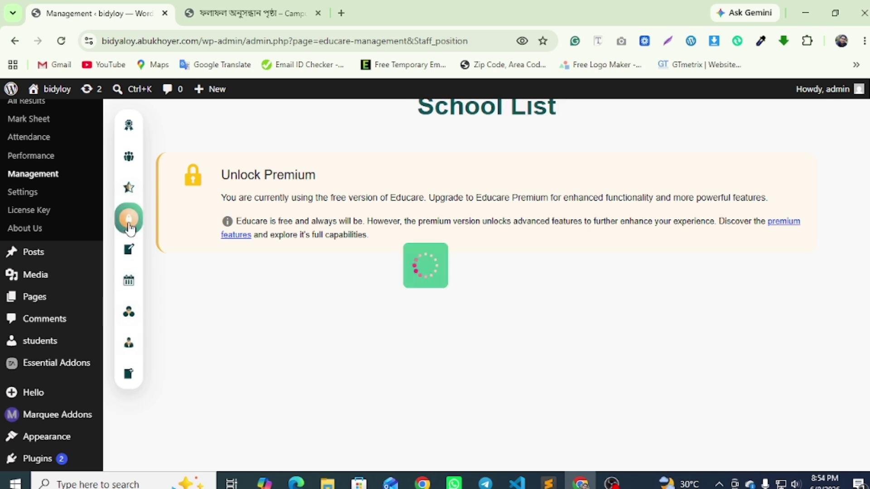
{"action": "left_click", "coordinate": [128, 186]}
{"action": "left_click", "coordinate": [131, 251]}
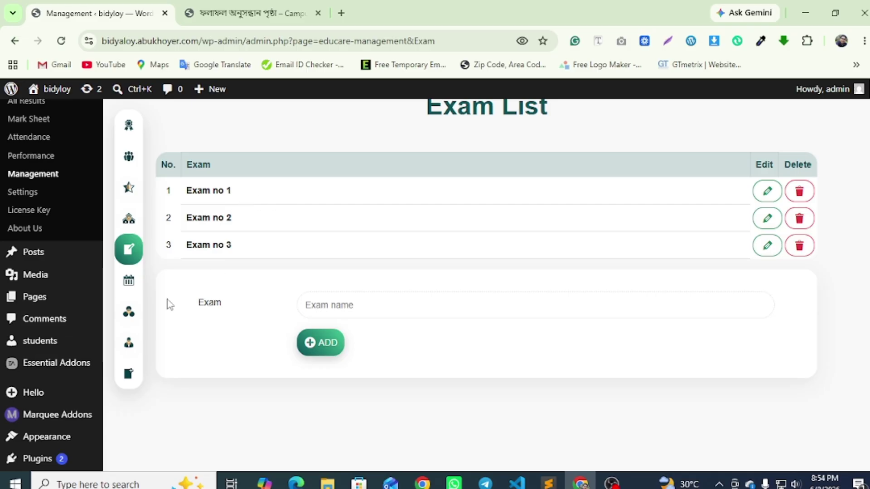
{"action": "left_click", "coordinate": [128, 281]}
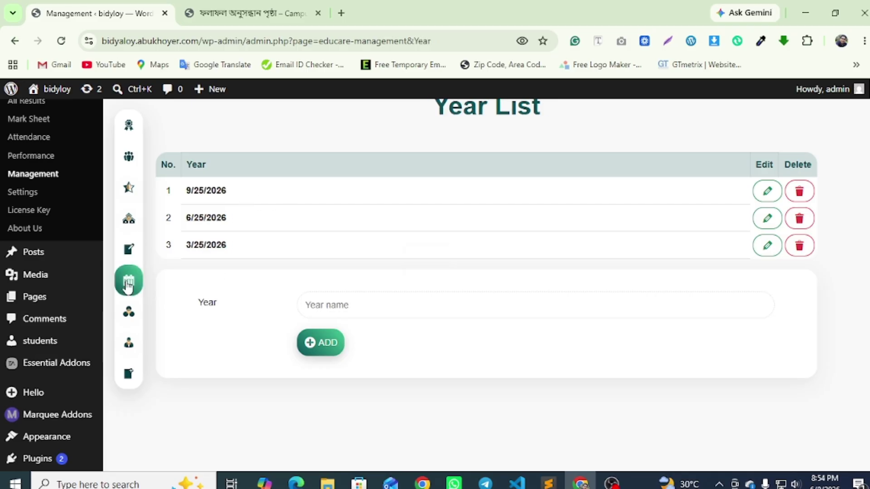
{"action": "left_click", "coordinate": [129, 250]}
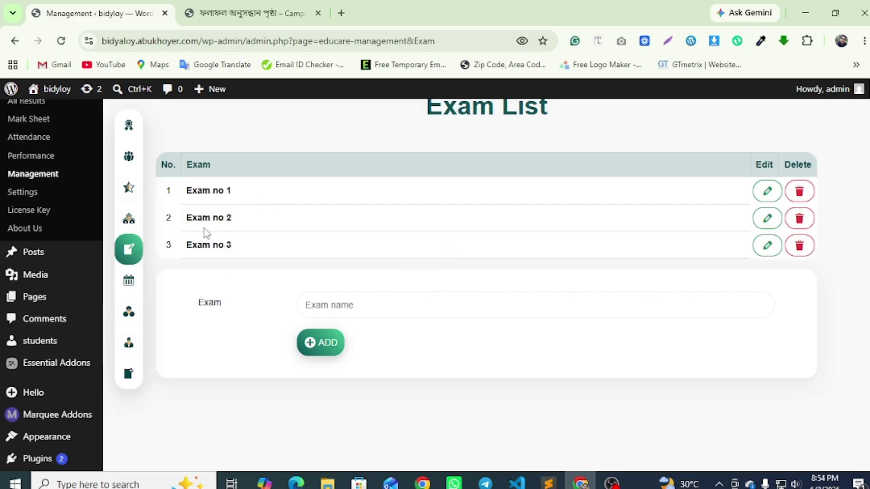
{"action": "left_click", "coordinate": [128, 313]}
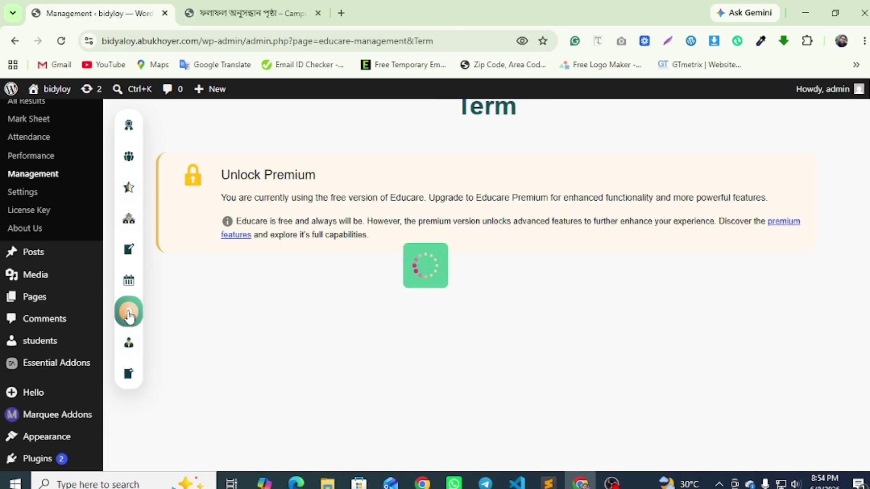
{"action": "scroll", "coordinate": [455, 186], "scroll_direction": "up", "scroll_amount": 2}
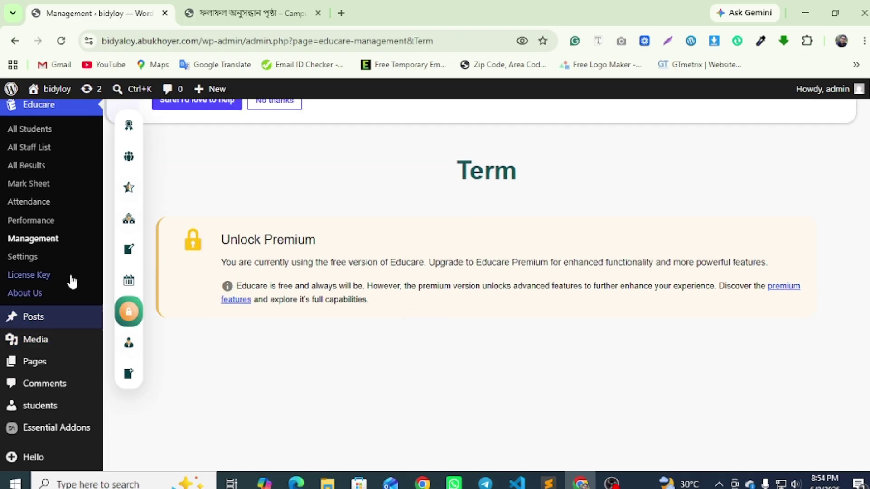
Review the Group List with its Science subjects, and open the class list in Educare's management
{"action": "left_click", "coordinate": [129, 157]}
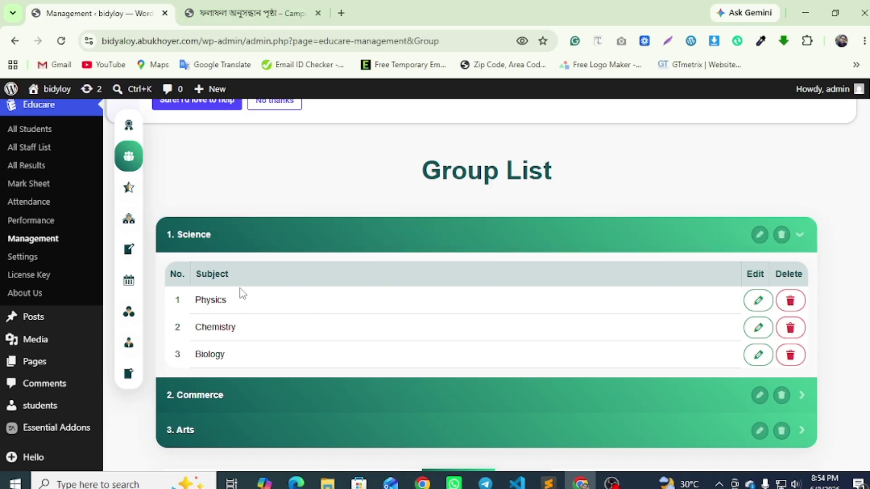
{"action": "scroll", "coordinate": [231, 274], "scroll_direction": "up", "scroll_amount": 1}
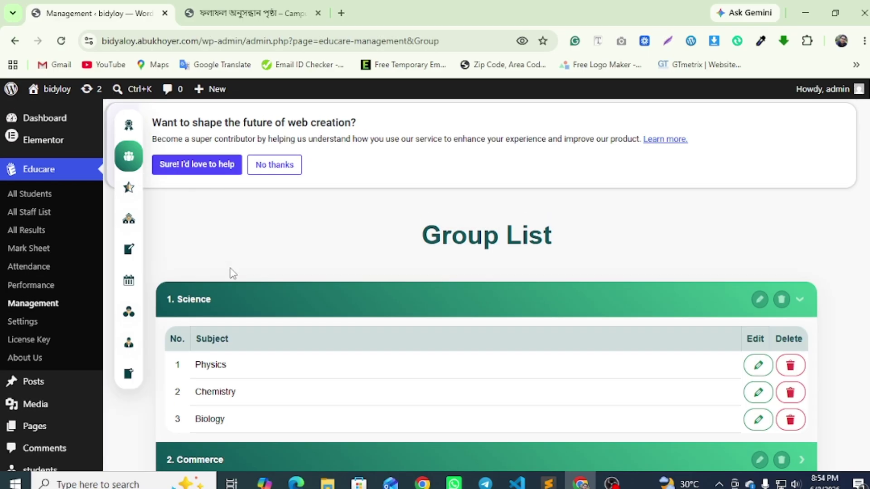
{"action": "scroll", "coordinate": [231, 274], "scroll_direction": "down", "scroll_amount": 2}
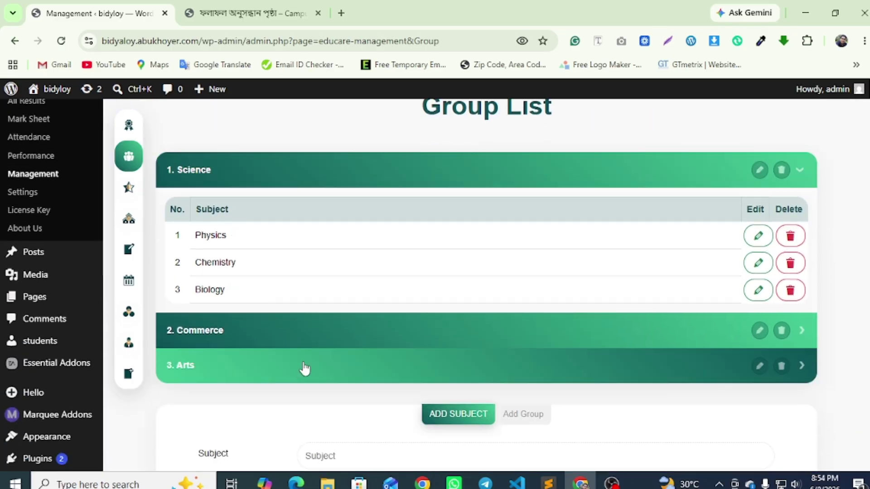
{"action": "scroll", "coordinate": [157, 240], "scroll_direction": "up", "scroll_amount": 3}
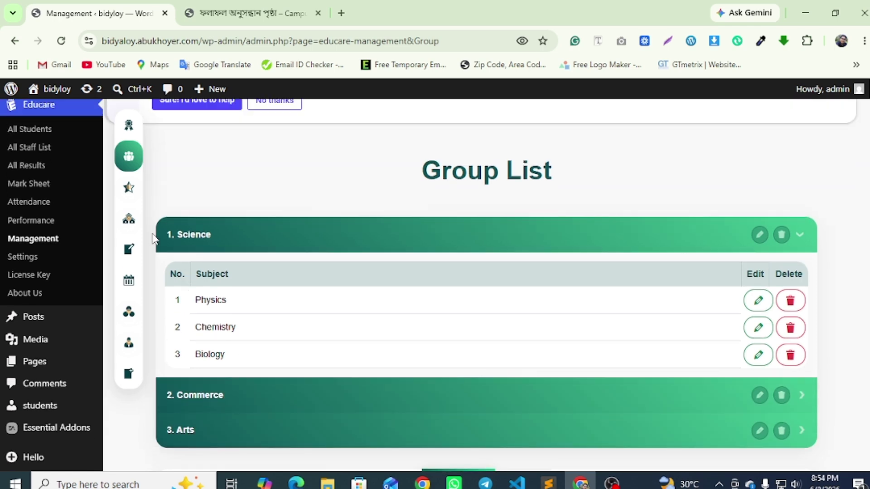
{"action": "left_click", "coordinate": [130, 130]}
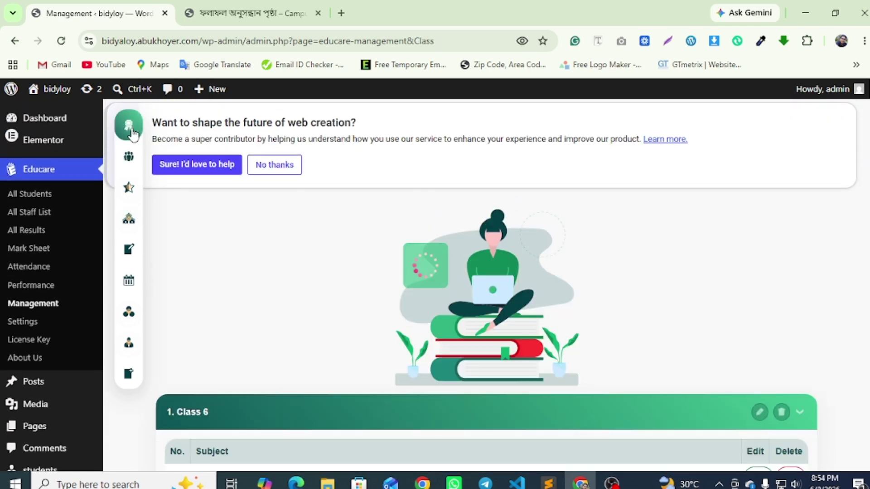
Switch to the school website and open its student information page (শিক্ষার্থী তথ্য)
{"action": "scroll", "coordinate": [305, 360], "scroll_direction": "down", "scroll_amount": 10}
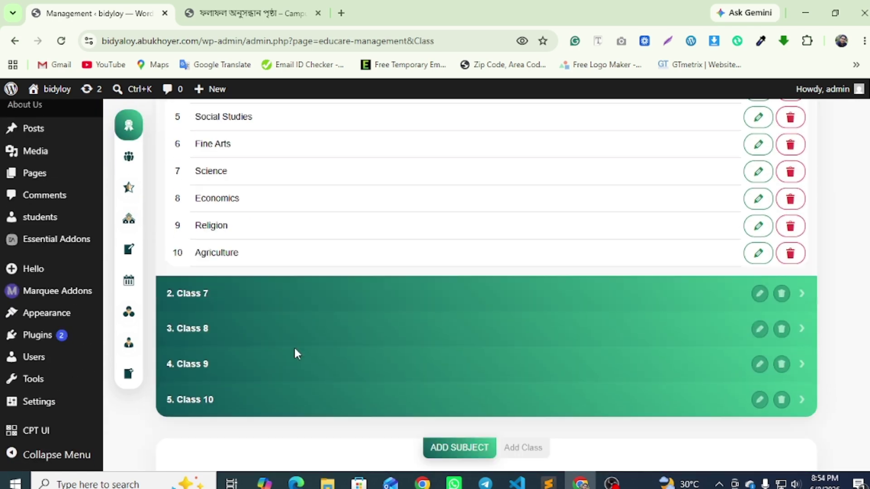
{"action": "key", "text": "ctrl+Tab"}
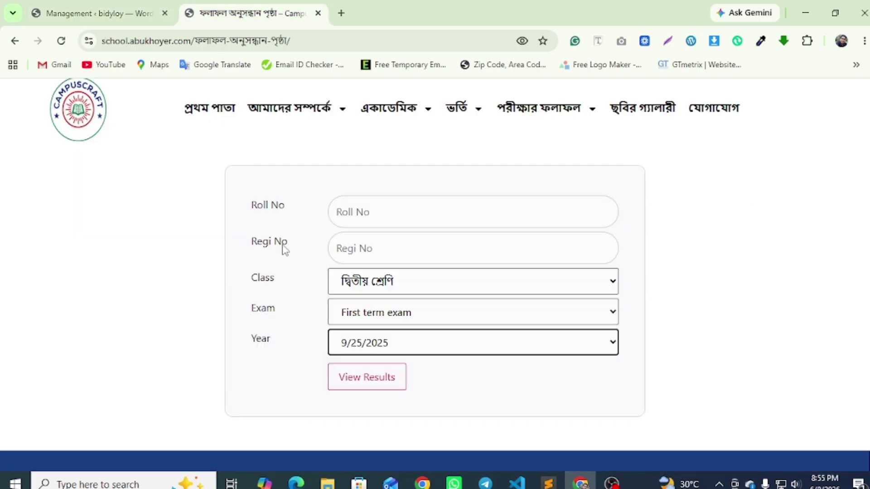
{"action": "scroll", "coordinate": [282, 247], "scroll_direction": "up", "scroll_amount": 2}
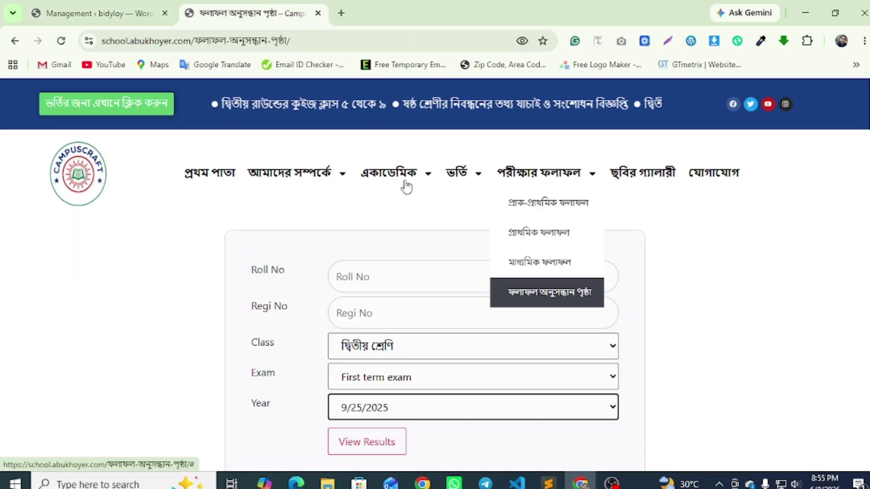
{"action": "mouse_move", "coordinate": [457, 178]}
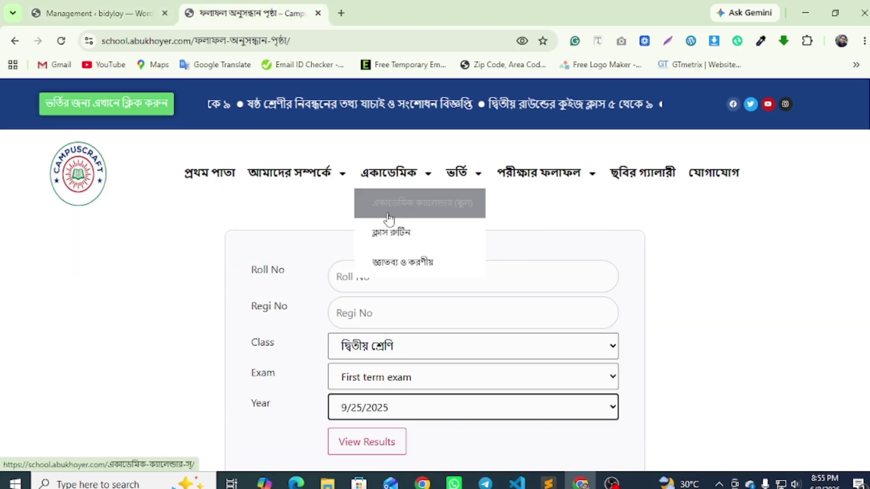
{"action": "mouse_move", "coordinate": [295, 175]}
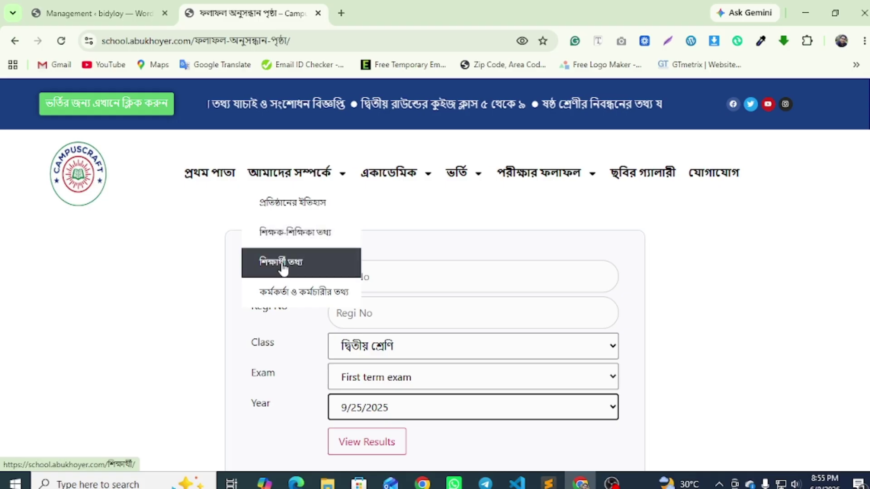
{"action": "left_click", "coordinate": [283, 268]}
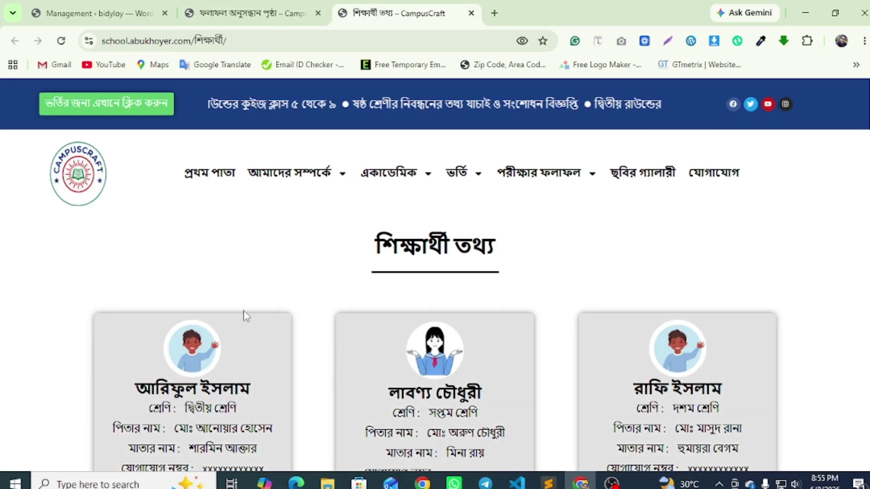
Copy the class name দ্বিতীয় শ্রেণি from the first student card
{"action": "scroll", "coordinate": [243, 315], "scroll_direction": "down", "scroll_amount": 3}
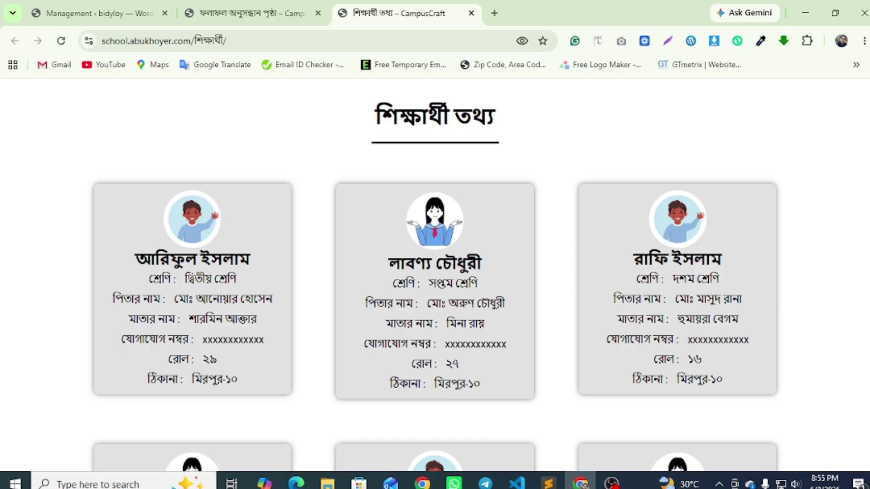
{"action": "left_click_drag", "start_coordinate": [187, 280], "coordinate": [240, 284]}
{"action": "right_click", "coordinate": [240, 284]}
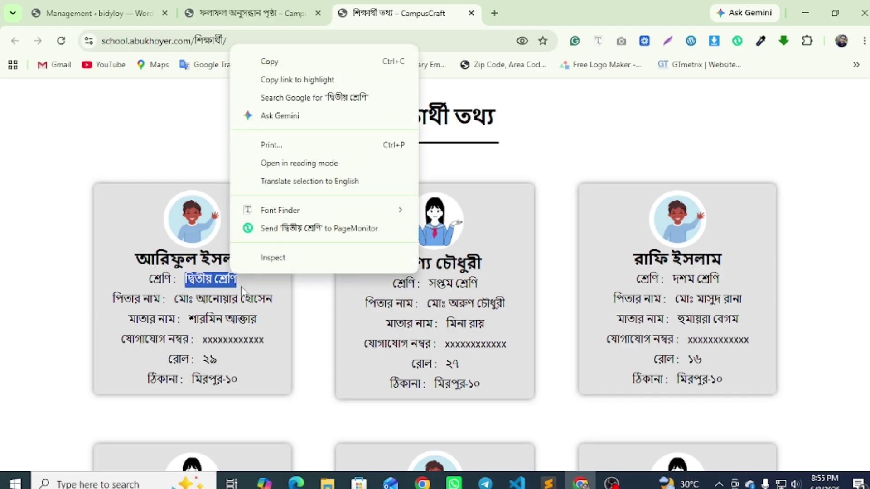
{"action": "left_click", "coordinate": [282, 67]}
Back in Educare's class management, add a new class with the copied name দ্বিতীয় শ্রেণি
{"action": "left_click", "coordinate": [95, 13]}
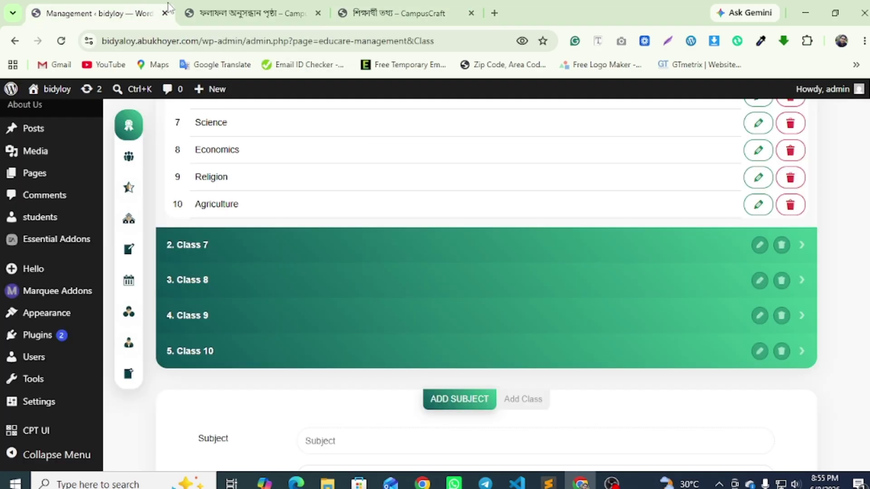
{"action": "scroll", "coordinate": [261, 274], "scroll_direction": "down", "scroll_amount": 3}
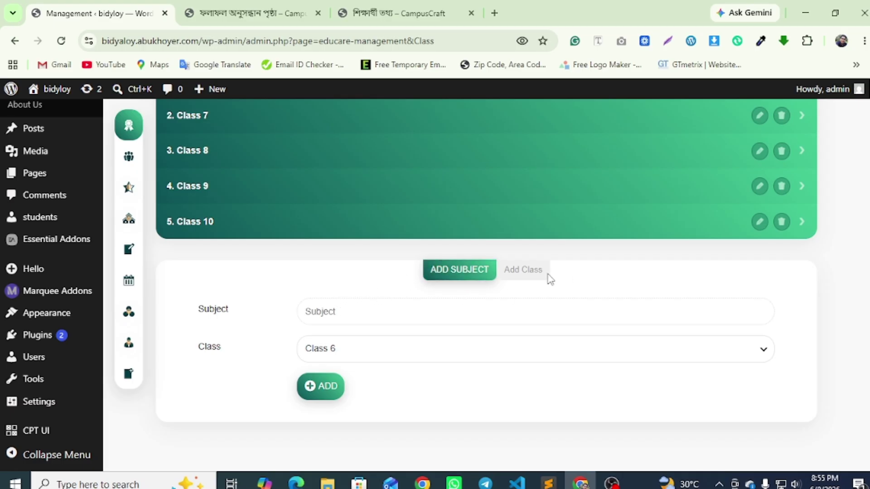
{"action": "left_click", "coordinate": [527, 274]}
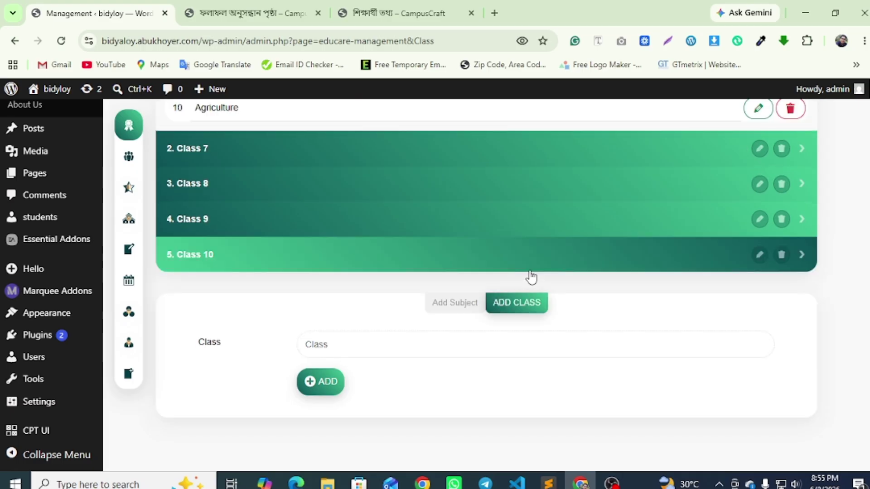
{"action": "right_click", "coordinate": [355, 349]}
{"action": "left_click", "coordinate": [389, 221]}
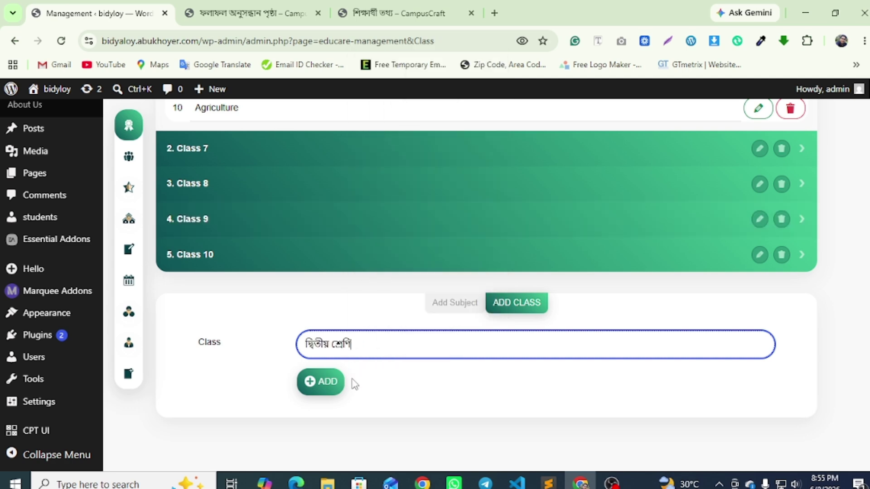
{"action": "left_click", "coordinate": [318, 383]}
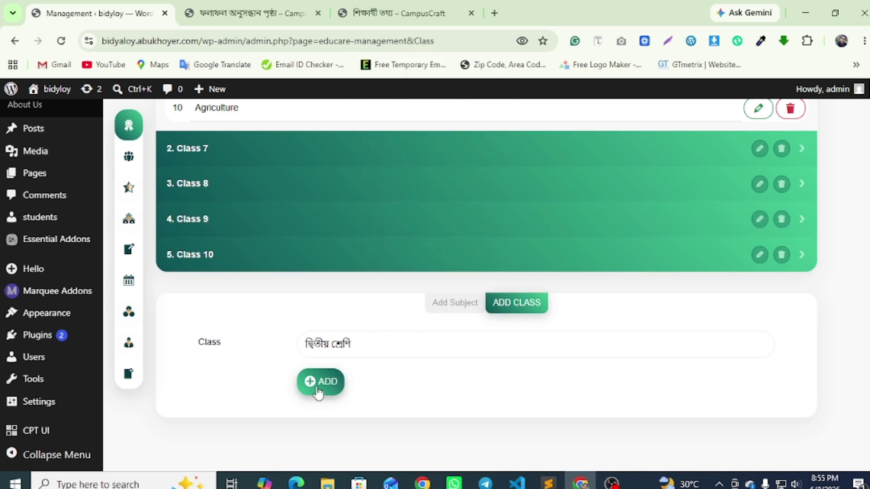
{"action": "scroll", "coordinate": [251, 251], "scroll_direction": "up", "scroll_amount": 1}
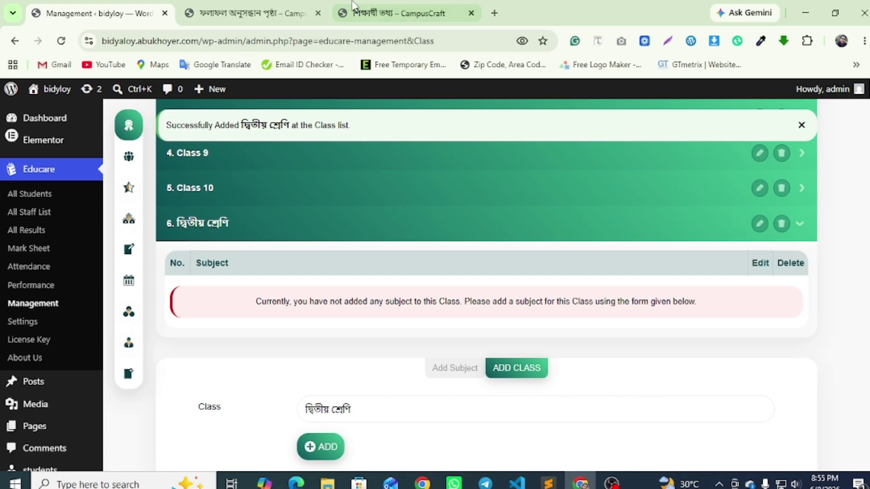
Open the school website's class routine page (ক্লাস রুটিন) at the primary class table
{"action": "left_click", "coordinate": [376, 5]}
{"action": "scroll", "coordinate": [360, 92], "scroll_direction": "up", "scroll_amount": 3}
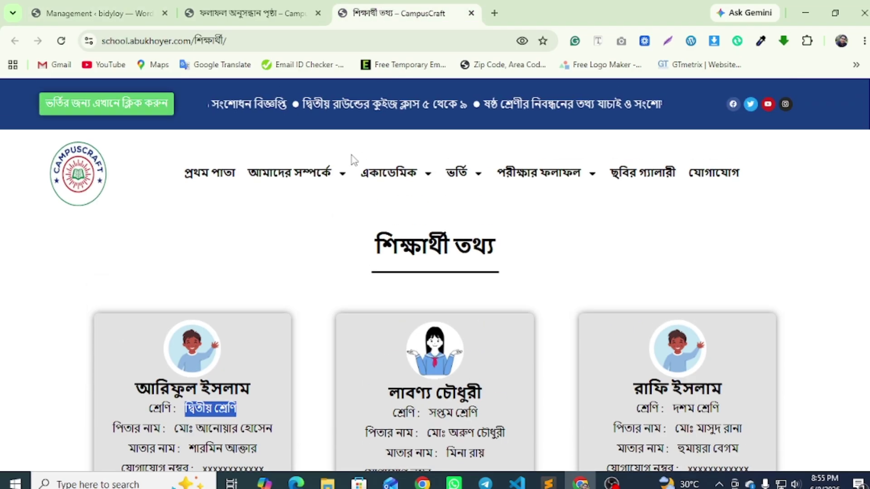
{"action": "mouse_move", "coordinate": [386, 183]}
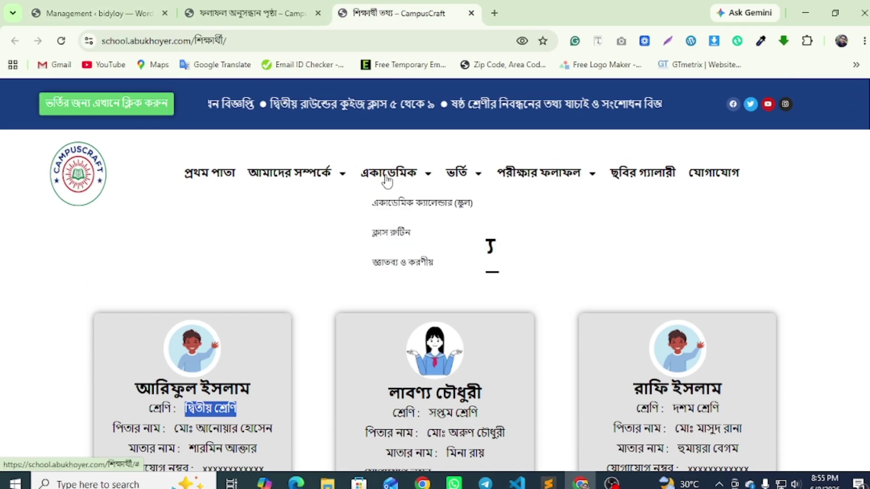
{"action": "left_click", "coordinate": [384, 247]}
{"action": "scroll", "coordinate": [250, 338], "scroll_direction": "down", "scroll_amount": 10}
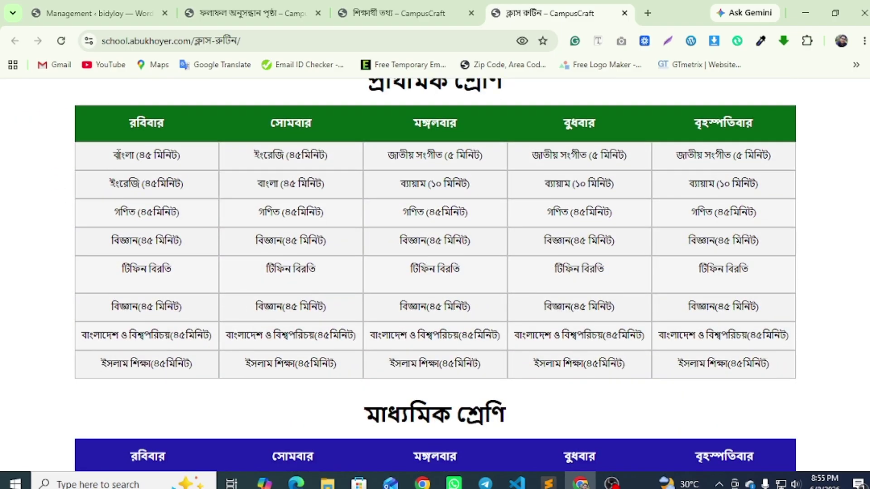
Copy the subject name বাংলা from the primary class routine
{"action": "left_click_drag", "start_coordinate": [113, 157], "coordinate": [134, 157]}
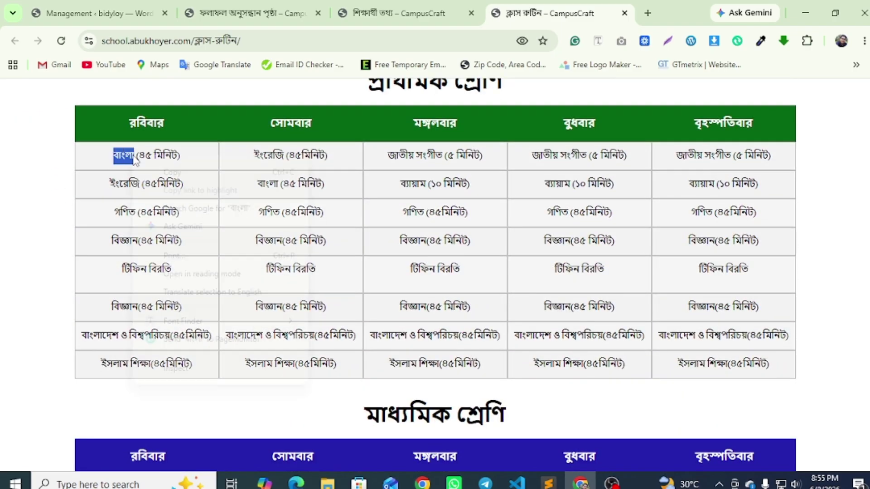
{"action": "right_click", "coordinate": [133, 156]}
{"action": "left_click", "coordinate": [178, 179]}
Back in Educare, add the subject বাংলা to the class দ্বিতীয় শ্রেণি
{"action": "left_click", "coordinate": [249, 13]}
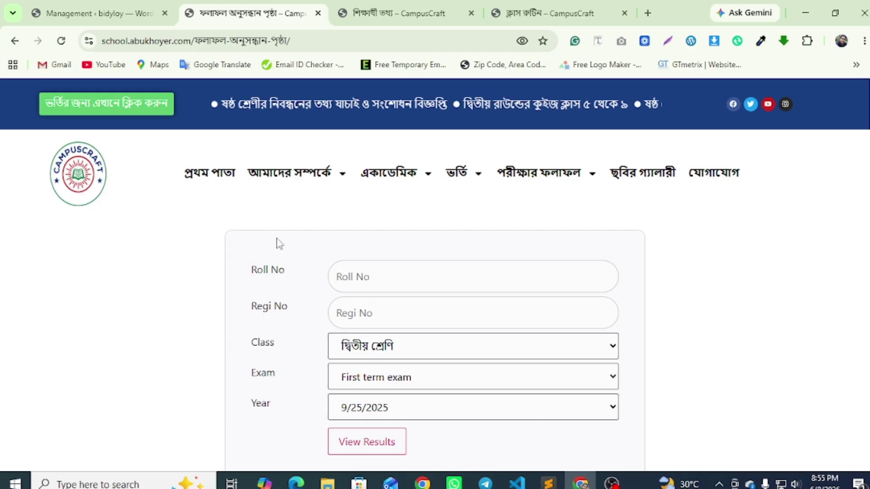
{"action": "left_click", "coordinate": [84, 7]}
{"action": "scroll", "coordinate": [344, 308], "scroll_direction": "down", "scroll_amount": 4}
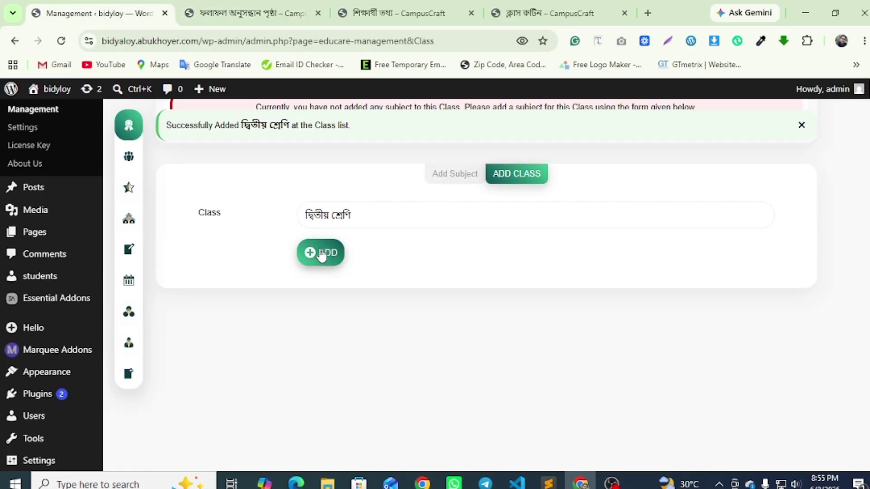
{"action": "left_click", "coordinate": [459, 181]}
{"action": "left_click", "coordinate": [338, 215]}
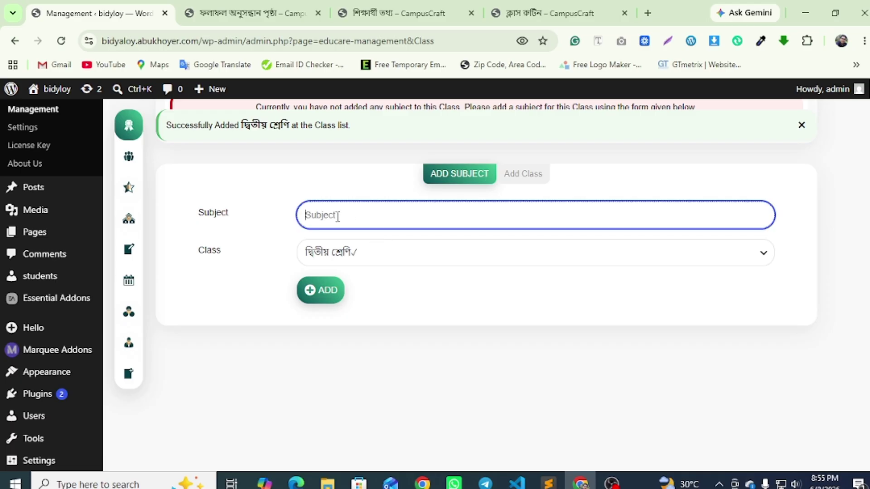
{"action": "right_click", "coordinate": [338, 215]}
{"action": "left_click", "coordinate": [357, 324]}
{"action": "left_click", "coordinate": [318, 292]}
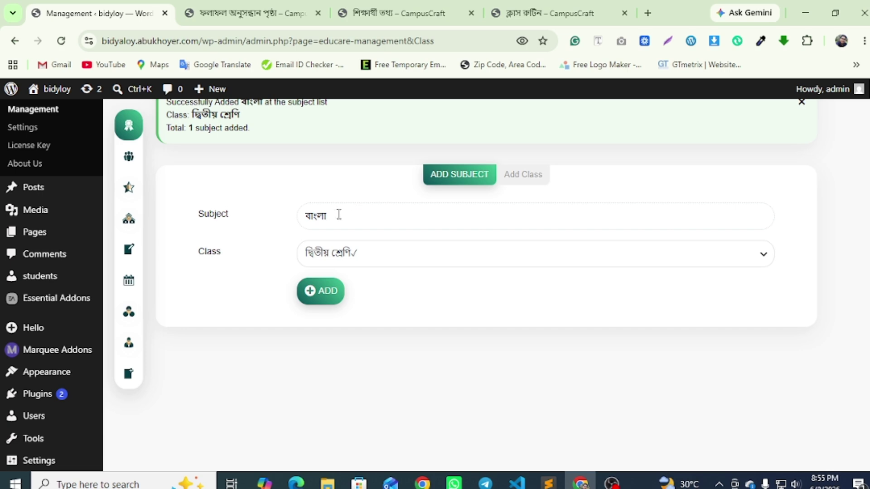
{"action": "scroll", "coordinate": [341, 225], "scroll_direction": "up", "scroll_amount": 3}
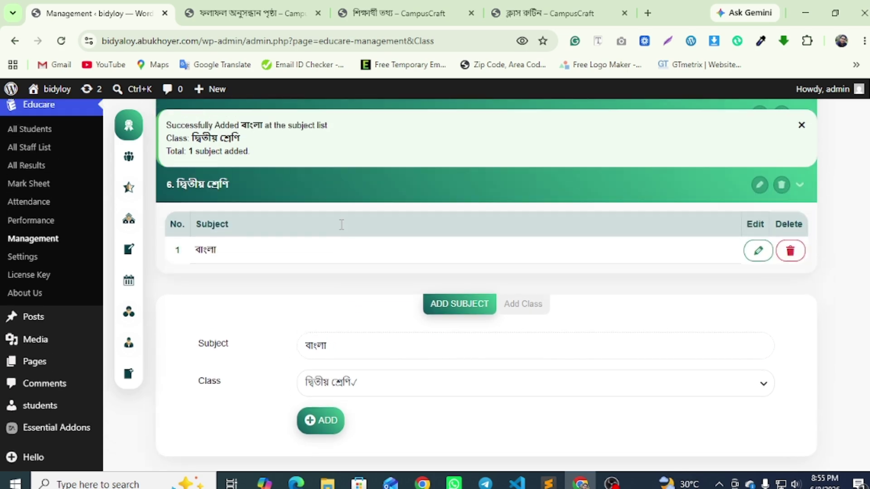
Return to the class routine page and copy the subject name ইংরেজি from the primary table
{"action": "left_click", "coordinate": [341, 10]}
{"action": "left_click", "coordinate": [500, 13]}
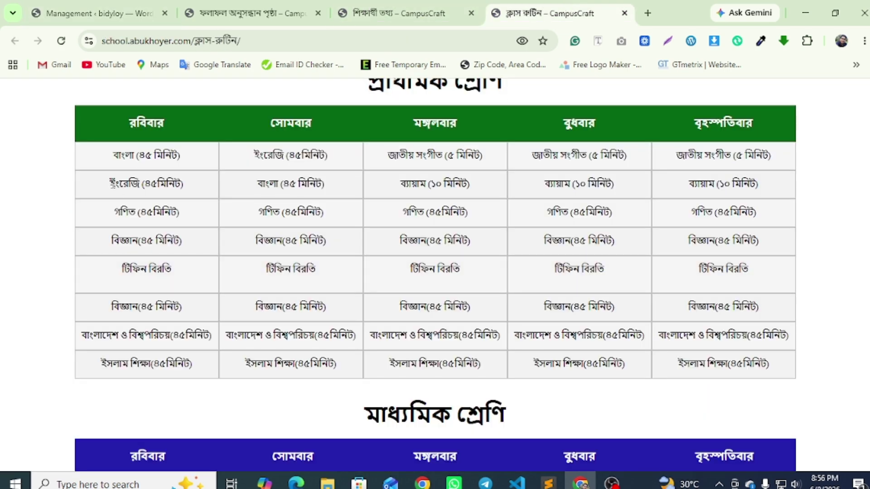
{"action": "left_click_drag", "start_coordinate": [111, 183], "coordinate": [143, 183]}
{"action": "right_click", "coordinate": [130, 182]}
{"action": "left_click", "coordinate": [150, 185]}
Replace the subject in Educare's form with ইংরেজি and add it to the class দ্বিতীয় শ্রেণি
{"action": "key", "text": "ctrl+Tab"}
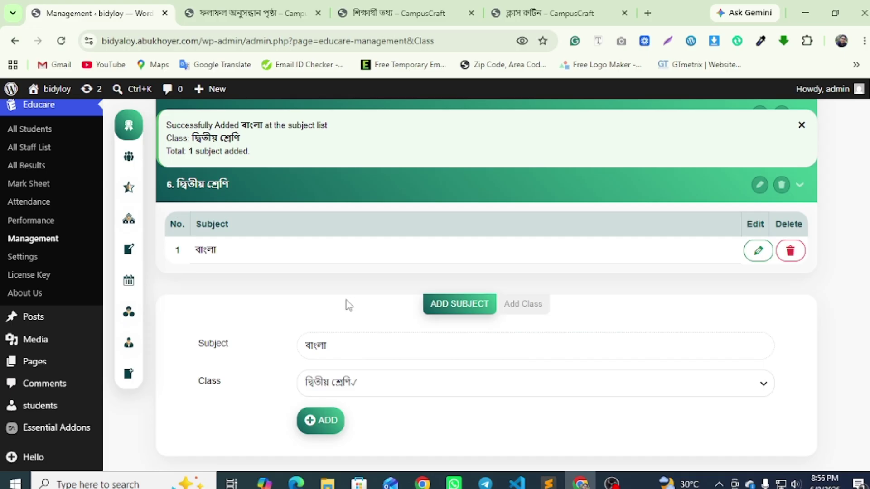
{"action": "double_click", "coordinate": [323, 346]}
{"action": "right_click", "coordinate": [322, 346]}
{"action": "left_click", "coordinate": [358, 164]}
{"action": "left_click", "coordinate": [446, 396]}
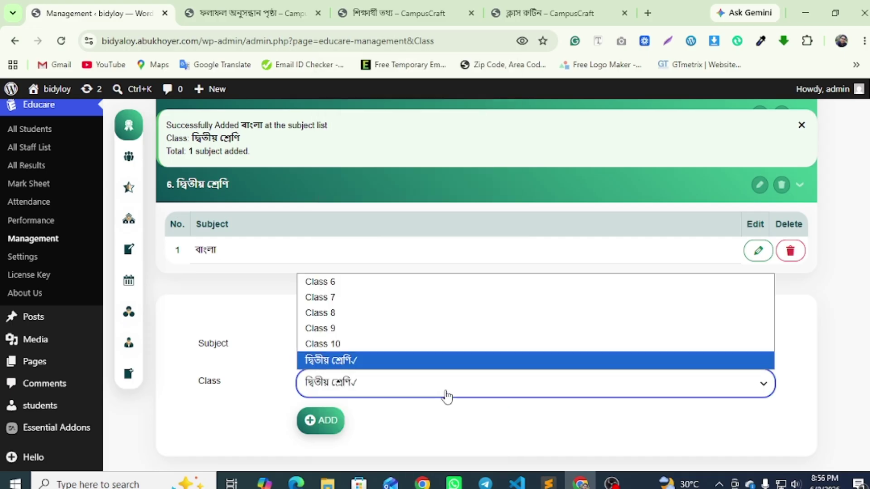
{"action": "left_click", "coordinate": [247, 419]}
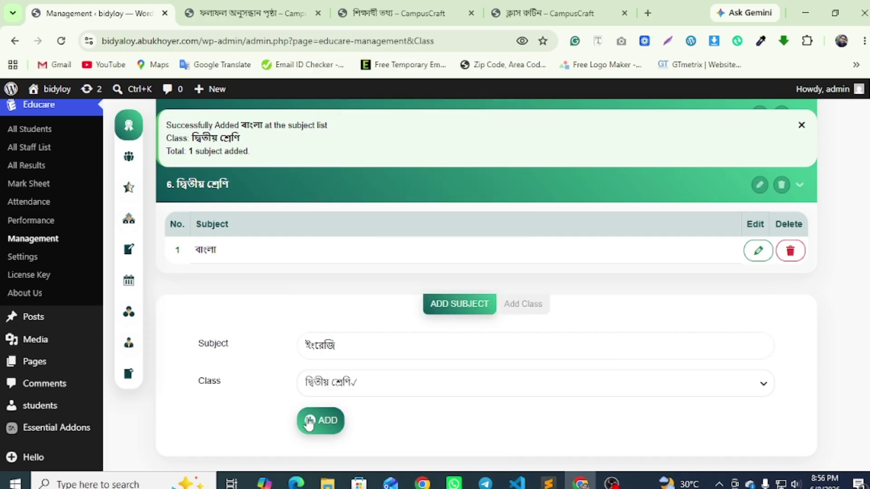
{"action": "left_click", "coordinate": [312, 428]}
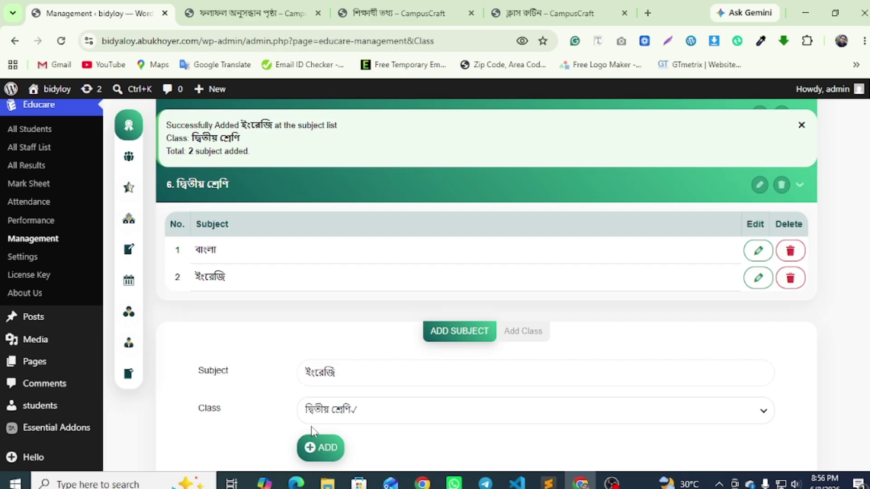
Copy the subject name গণিত from the primary table on the class routine page
{"action": "key", "text": "ctrl+Tab"}
{"action": "key", "text": "ctrl+Tab"}
{"action": "key", "text": "ctrl+Tab"}
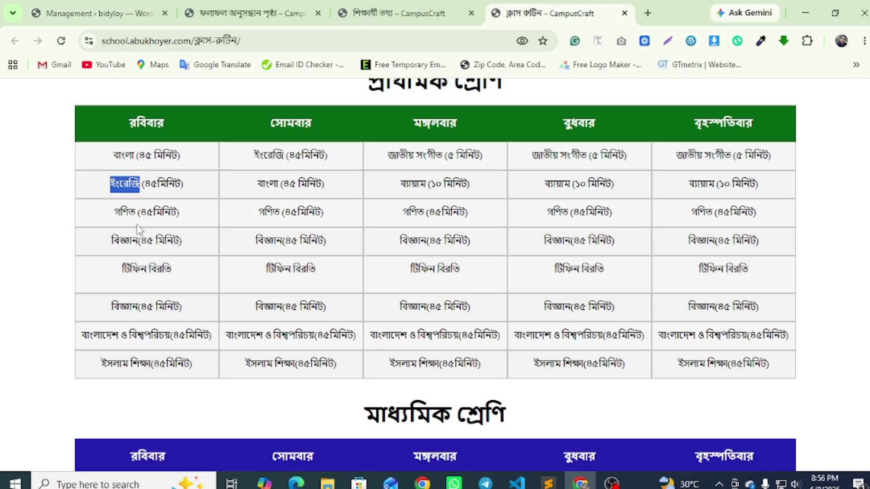
{"action": "double_click", "coordinate": [124, 212]}
{"action": "right_click", "coordinate": [126, 209]}
{"action": "left_click", "coordinate": [149, 216]}
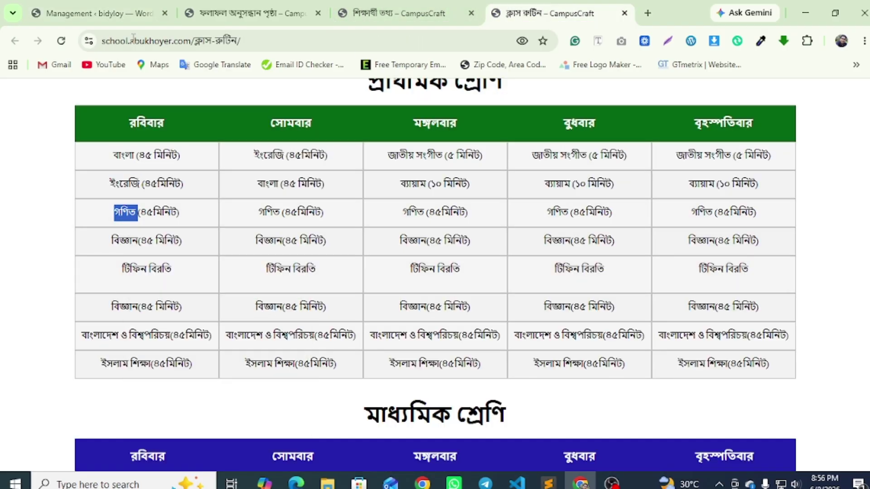
Replace the subject in Educare's form with গণিত and add it to the class দ্বিতীয় শ্রেণি
{"action": "key", "text": "ctrl+Tab"}
{"action": "scroll", "coordinate": [341, 384], "scroll_direction": "down", "scroll_amount": 3}
{"action": "double_click", "coordinate": [322, 243]}
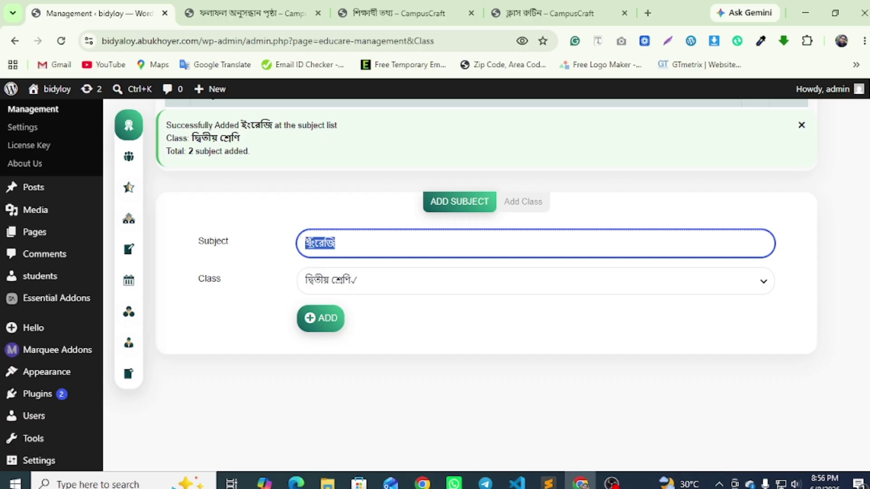
{"action": "right_click", "coordinate": [334, 243]}
{"action": "left_click", "coordinate": [355, 162]}
{"action": "left_click", "coordinate": [327, 333]}
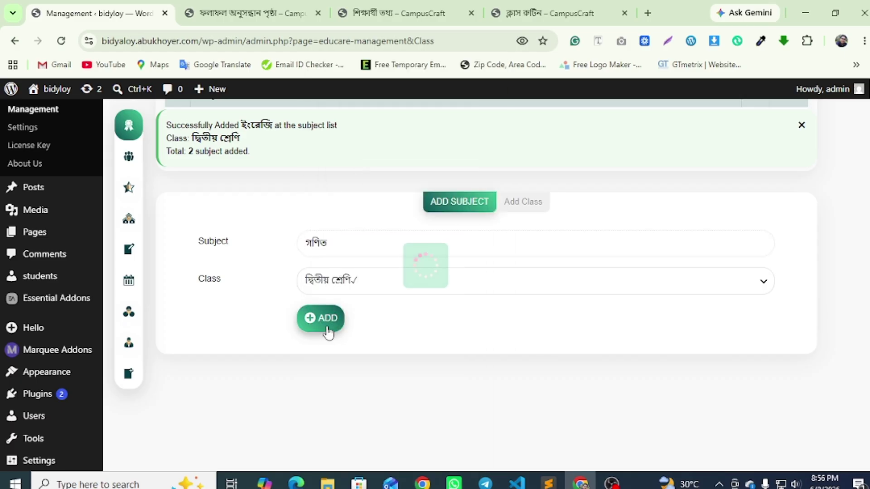
{"action": "scroll", "coordinate": [290, 231], "scroll_direction": "up", "scroll_amount": 3}
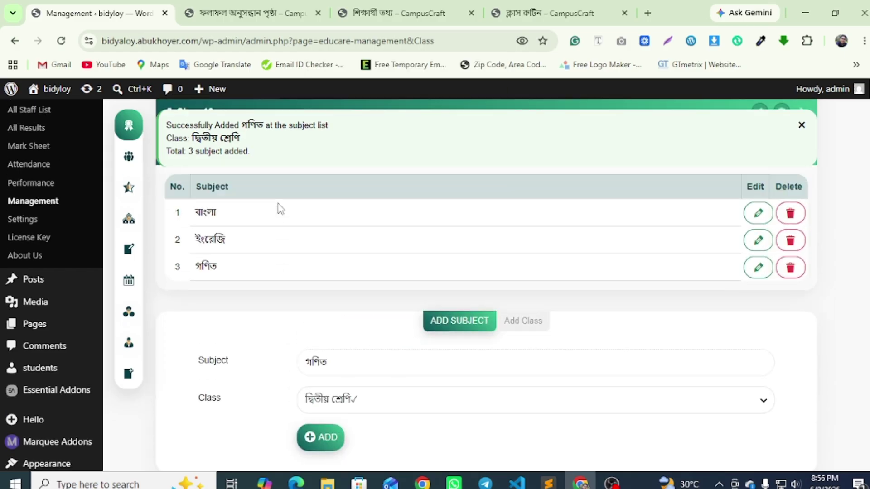
Copy the subject name বিজ্ঞান from the primary class routine and return to Educare's subject form
{"action": "left_click", "coordinate": [546, 13]}
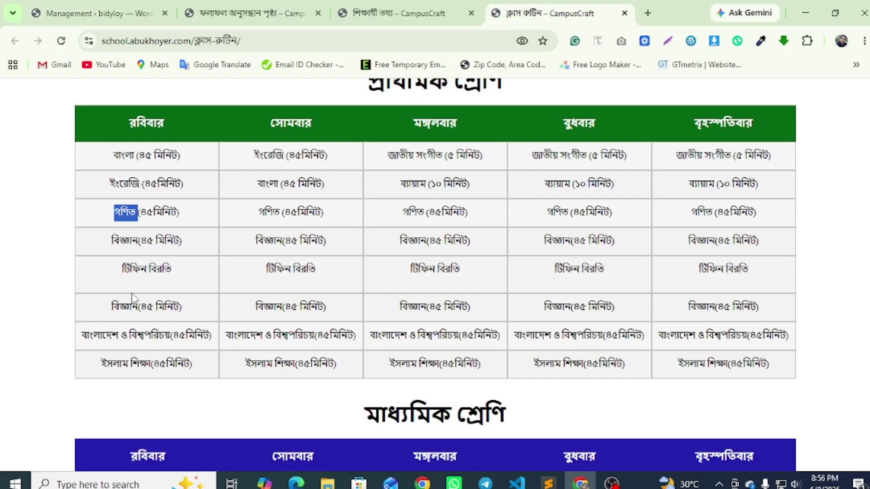
{"action": "left_click_drag", "start_coordinate": [140, 242], "coordinate": [111, 243]}
{"action": "right_click", "coordinate": [113, 243]}
{"action": "left_click", "coordinate": [152, 29]}
{"action": "left_click", "coordinate": [95, 12]}
{"action": "scroll", "coordinate": [352, 334], "scroll_direction": "down", "scroll_amount": 3}
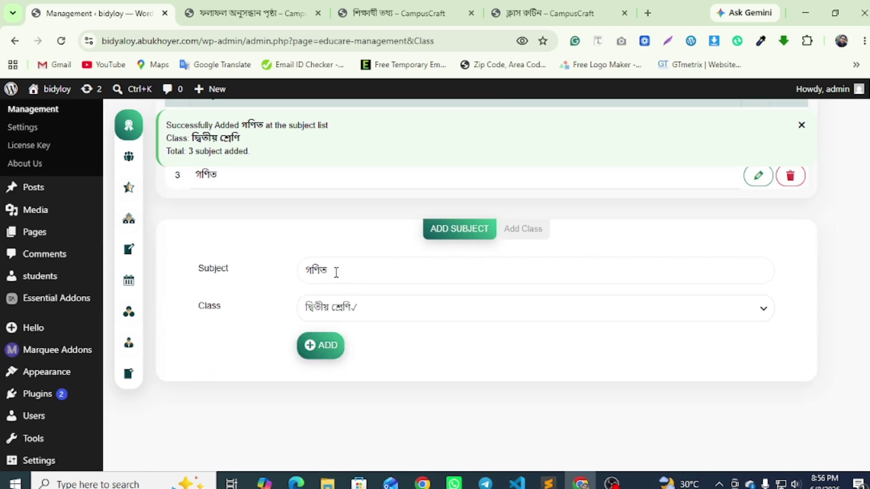
Replace the subject in Educare's form with বিজ্ঞান and add it to the class দ্বিতীয় শ্রেণি
{"action": "right_click", "coordinate": [334, 272]}
{"action": "left_click", "coordinate": [327, 163]}
{"action": "left_click", "coordinate": [340, 373]}
Copy the subject name ইসলাম শিক্ষা from the primary class routine and return to Educare's subject form
{"action": "left_click", "coordinate": [546, 13]}
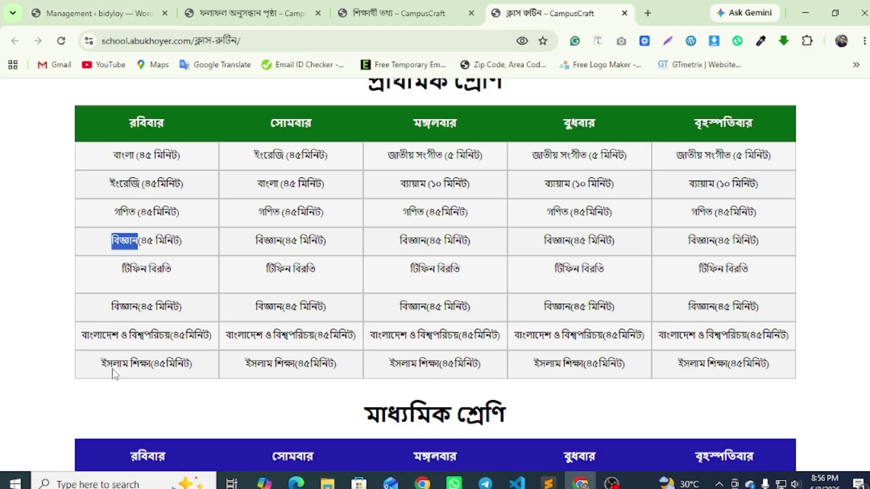
{"action": "left_click_drag", "start_coordinate": [102, 365], "coordinate": [150, 365]}
{"action": "right_click", "coordinate": [144, 361]}
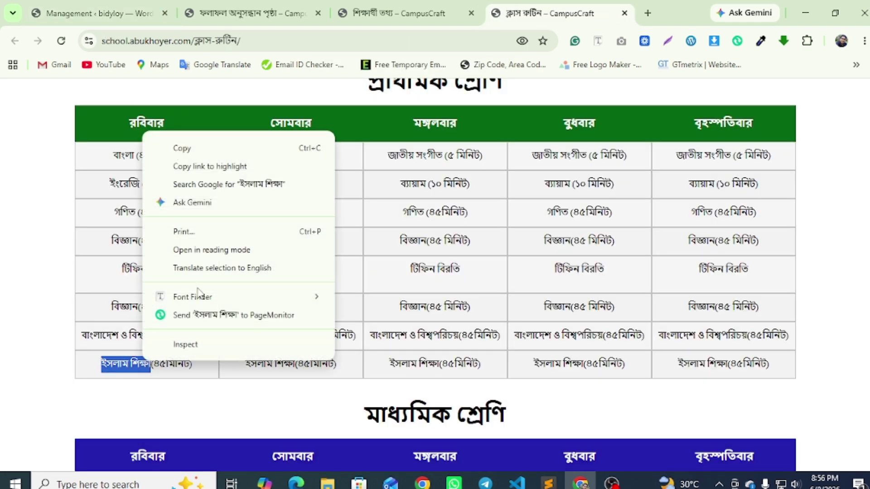
{"action": "left_click", "coordinate": [186, 166]}
{"action": "right_click", "coordinate": [132, 365]}
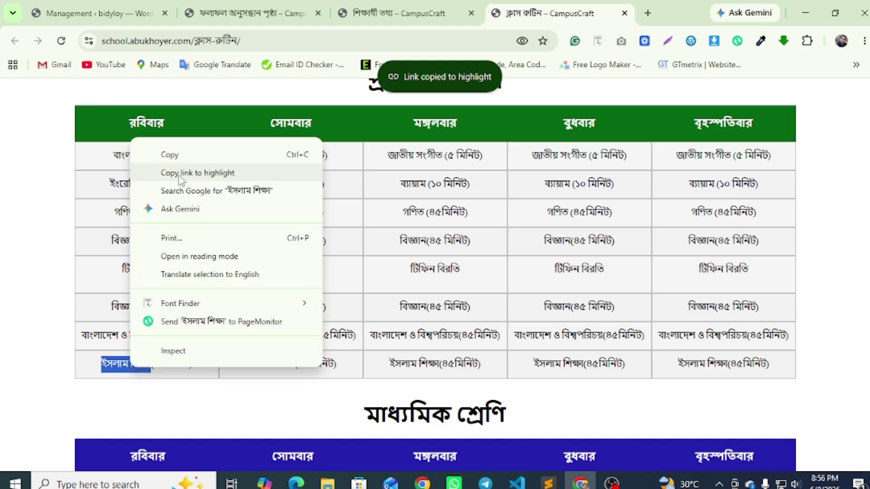
{"action": "left_click", "coordinate": [190, 151]}
{"action": "key", "text": "ctrl+1"}
Replace the subject in Educare's form with ইসলাম শিক্ষা, add it to দ্বিতীয় শ্রেণি and check that class's subject list
{"action": "double_click", "coordinate": [318, 297]}
{"action": "right_click", "coordinate": [330, 296]}
{"action": "left_click", "coordinate": [355, 171]}
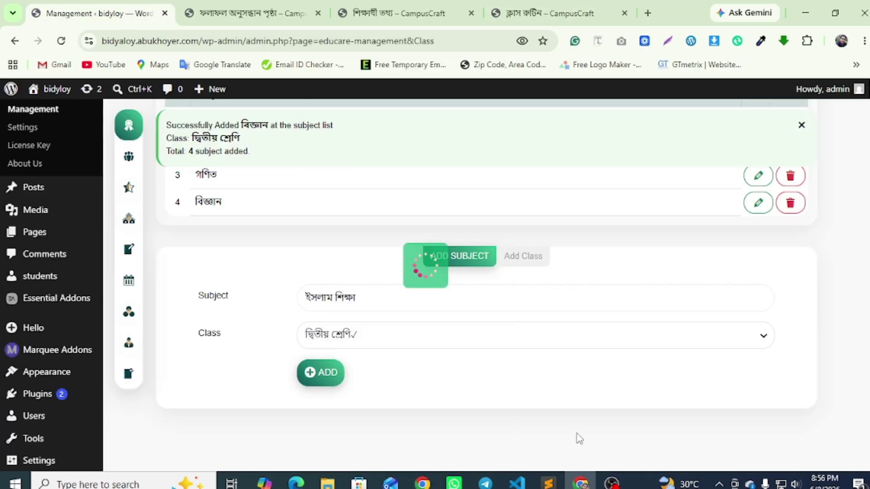
{"action": "key", "text": "Return"}
{"action": "scroll", "coordinate": [400, 297], "scroll_direction": "up", "scroll_amount": 3}
{"action": "scroll", "coordinate": [312, 308], "scroll_direction": "up", "scroll_amount": 2}
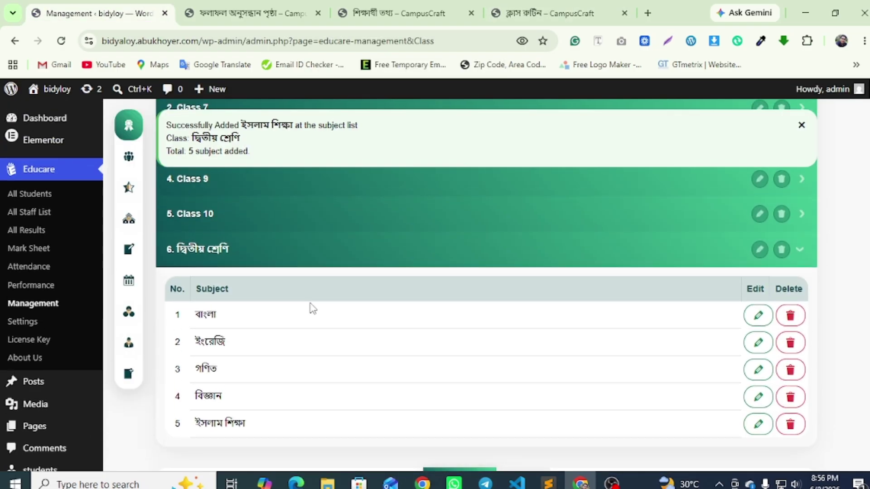
Open Educare's All Students page and bring up the form for adding a student
{"action": "left_click", "coordinate": [129, 166]}
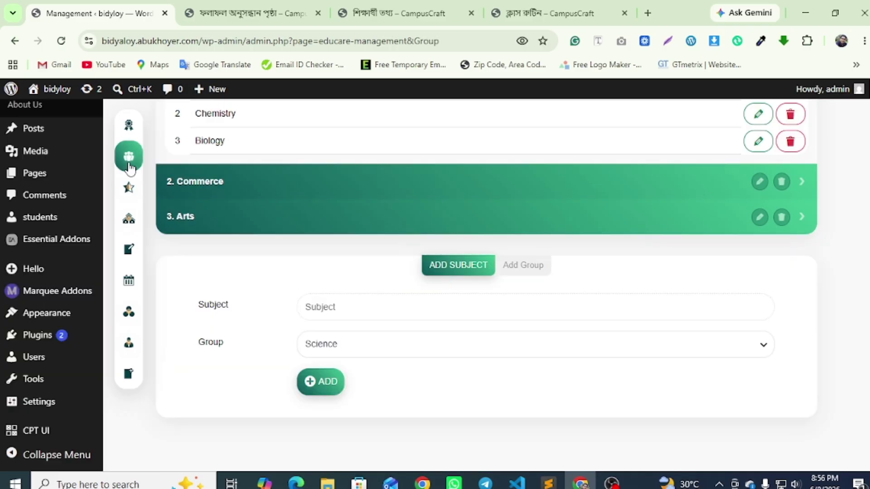
{"action": "left_click", "coordinate": [128, 124]}
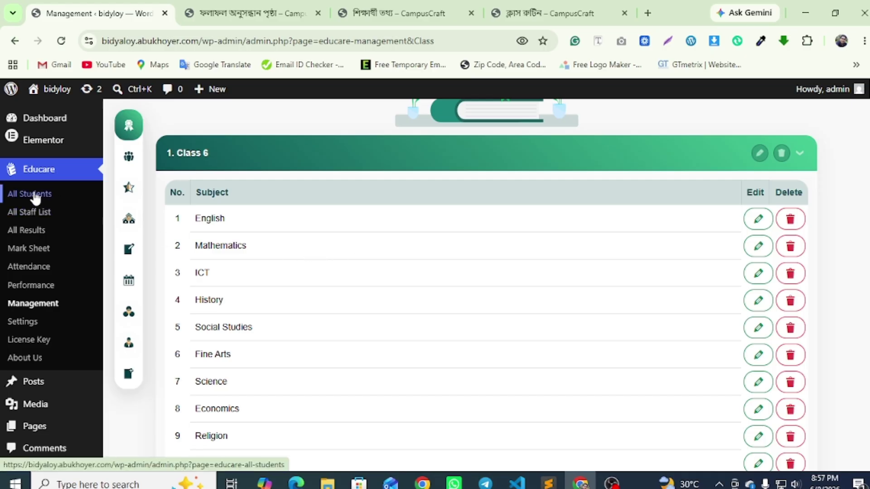
{"action": "left_click", "coordinate": [35, 194]}
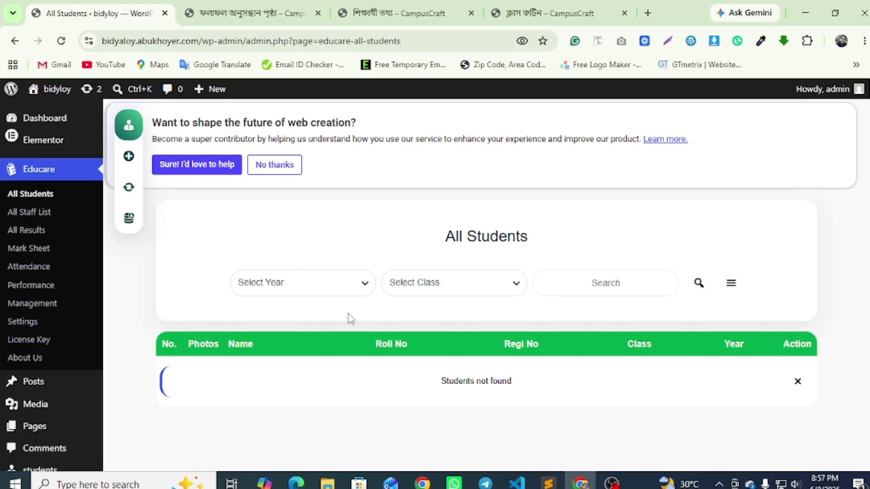
{"action": "scroll", "coordinate": [360, 309], "scroll_direction": "down", "scroll_amount": 5}
{"action": "scroll", "coordinate": [361, 310], "scroll_direction": "up", "scroll_amount": 5}
{"action": "left_click", "coordinate": [129, 155]}
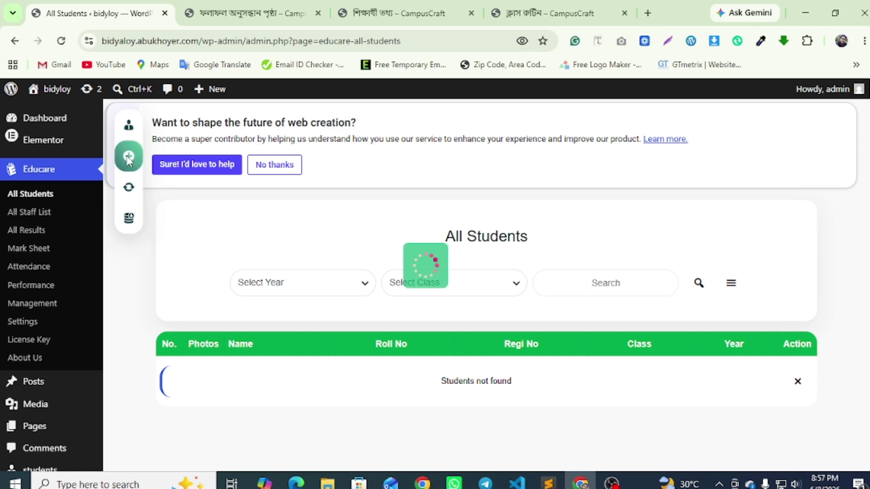
{"action": "scroll", "coordinate": [491, 266], "scroll_direction": "down", "scroll_amount": 3}
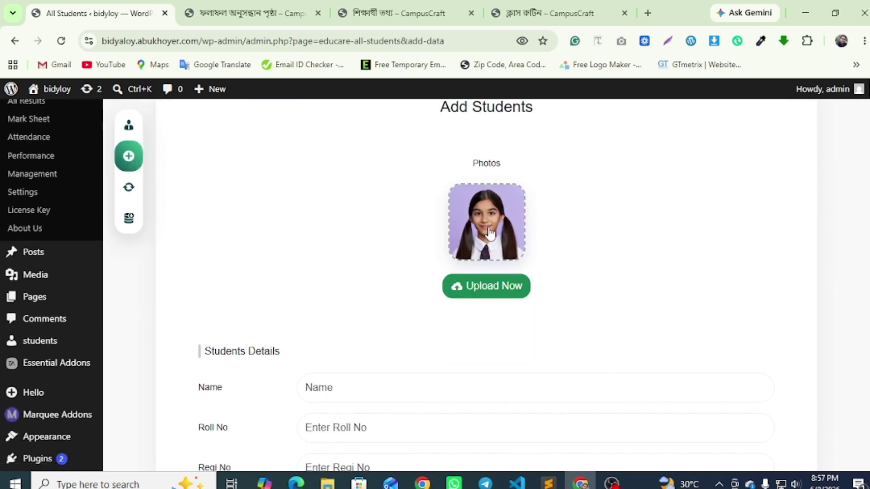
Copy the first student's name from the school's student information page into the Name field of Educare's Add Students form
{"action": "left_click", "coordinate": [431, 13]}
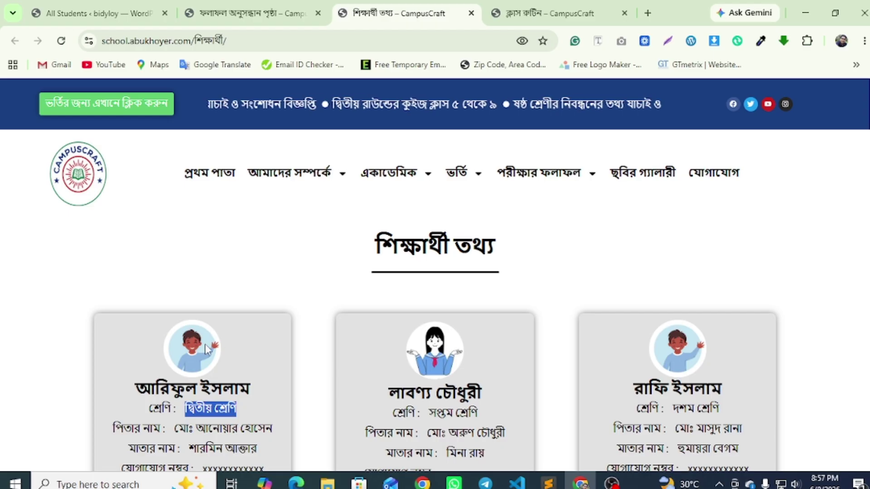
{"action": "scroll", "coordinate": [205, 344], "scroll_direction": "down", "scroll_amount": 4}
{"action": "left_click_drag", "start_coordinate": [139, 194], "coordinate": [250, 199]}
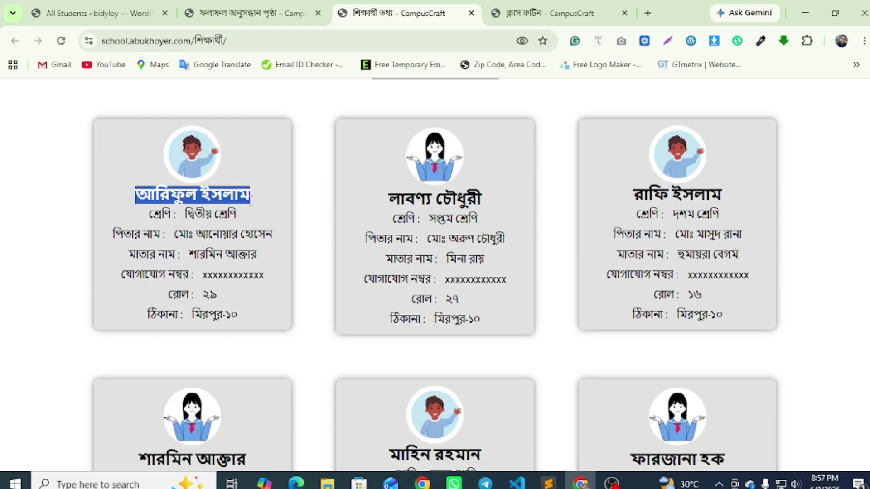
{"action": "right_click", "coordinate": [240, 203]}
{"action": "left_click", "coordinate": [277, 215]}
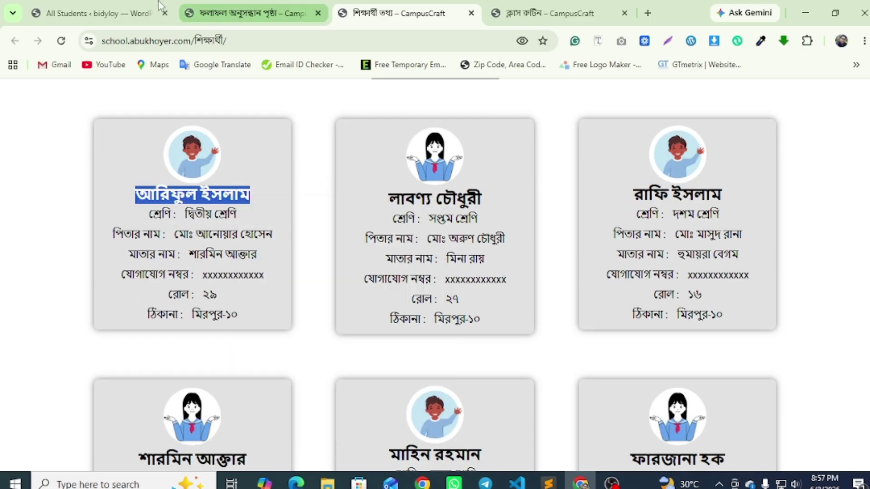
{"action": "left_click", "coordinate": [98, 13]}
{"action": "scroll", "coordinate": [332, 326], "scroll_direction": "down", "scroll_amount": 1}
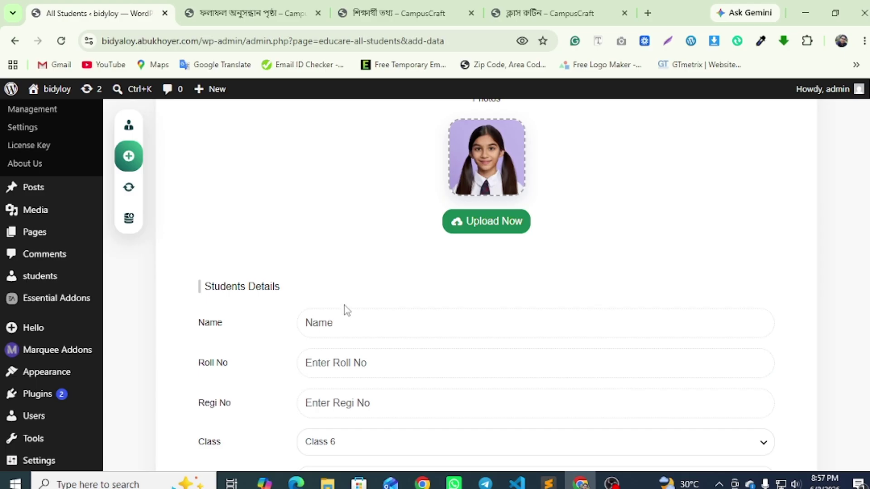
{"action": "right_click", "coordinate": [359, 325]}
{"action": "left_click", "coordinate": [397, 183]}
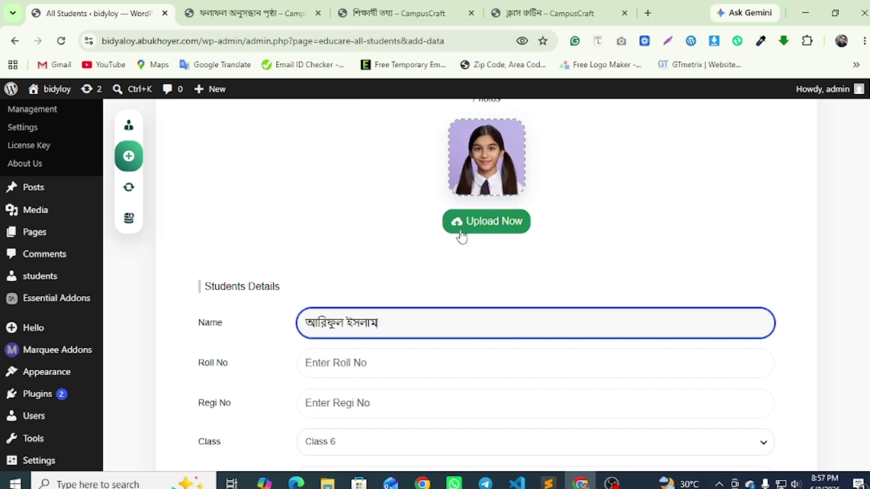
Set the student's photo to the little-boy-smiling-waving-hand image from the media library
{"action": "left_click", "coordinate": [486, 222]}
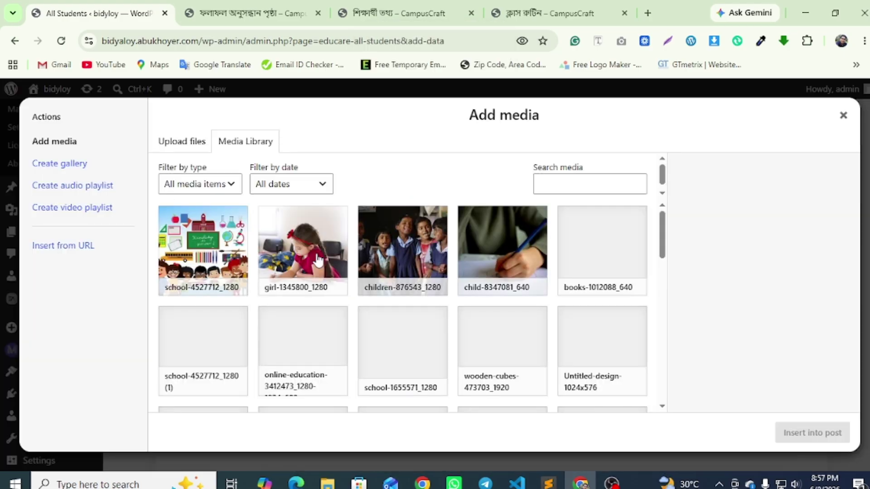
{"action": "scroll", "coordinate": [318, 261], "scroll_direction": "down", "scroll_amount": 4}
{"action": "left_click", "coordinate": [507, 265]}
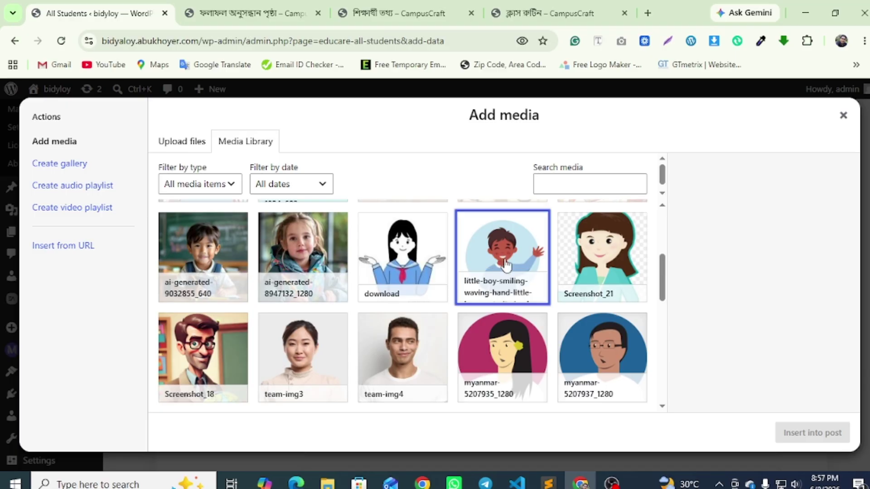
{"action": "left_click", "coordinate": [822, 433]}
Copy the first student's roll number from the student information page into the form's Roll No and Regi No fields
{"action": "scroll", "coordinate": [394, 350], "scroll_direction": "down", "scroll_amount": 3}
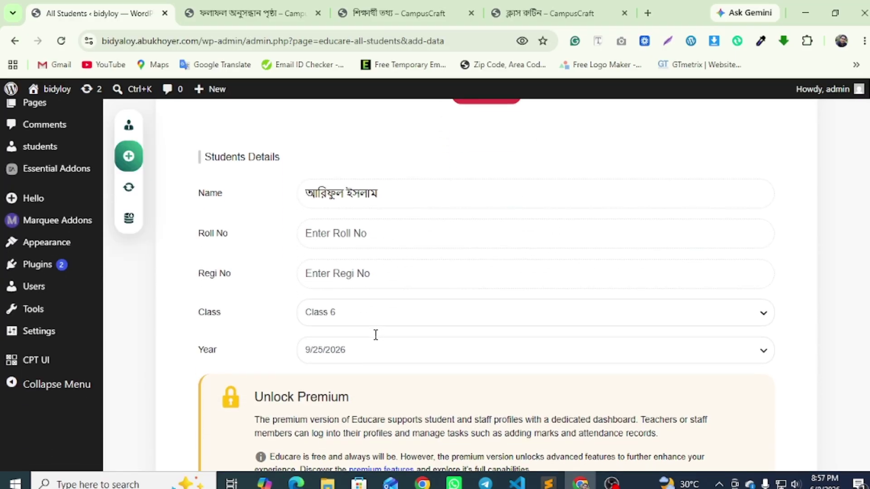
{"action": "left_click", "coordinate": [353, 236]}
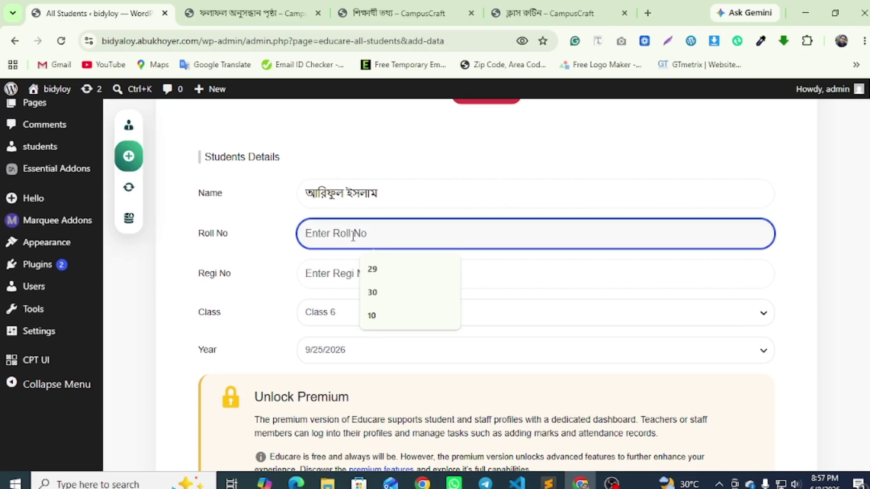
{"action": "left_click", "coordinate": [349, 13]}
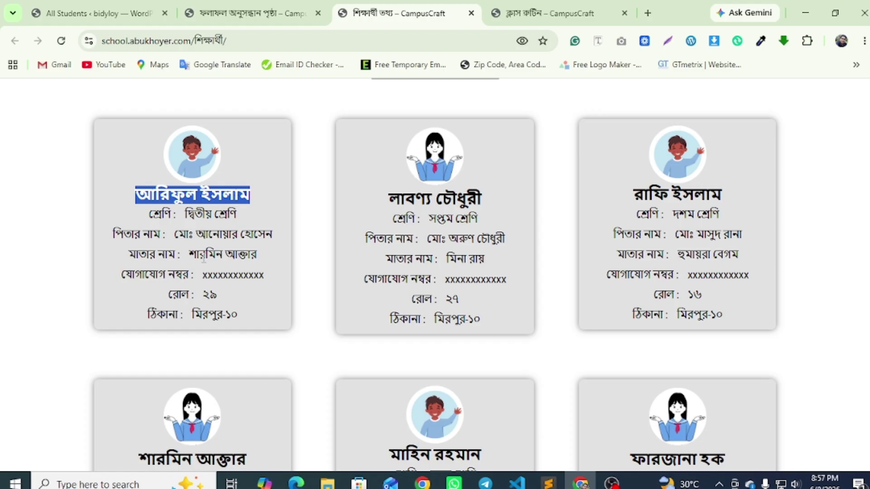
{"action": "double_click", "coordinate": [210, 294]}
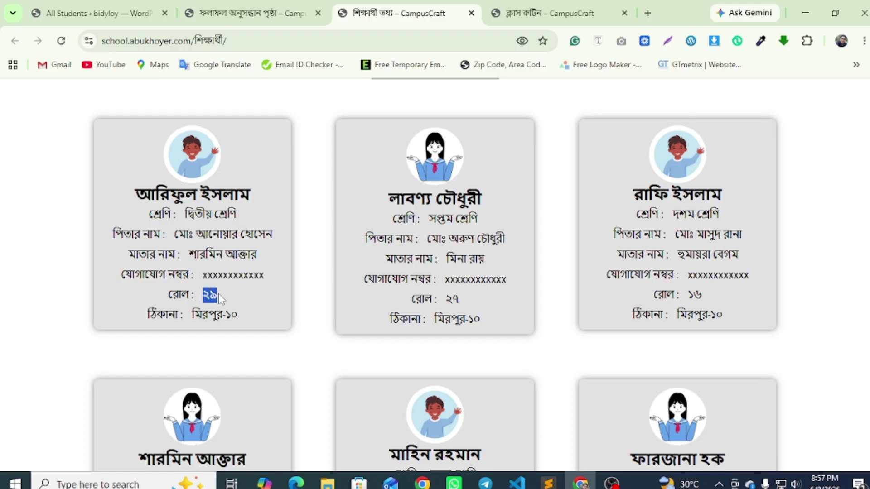
{"action": "right_click", "coordinate": [221, 294]}
{"action": "left_click", "coordinate": [248, 82]}
{"action": "left_click", "coordinate": [91, 13]}
{"action": "right_click", "coordinate": [338, 235]}
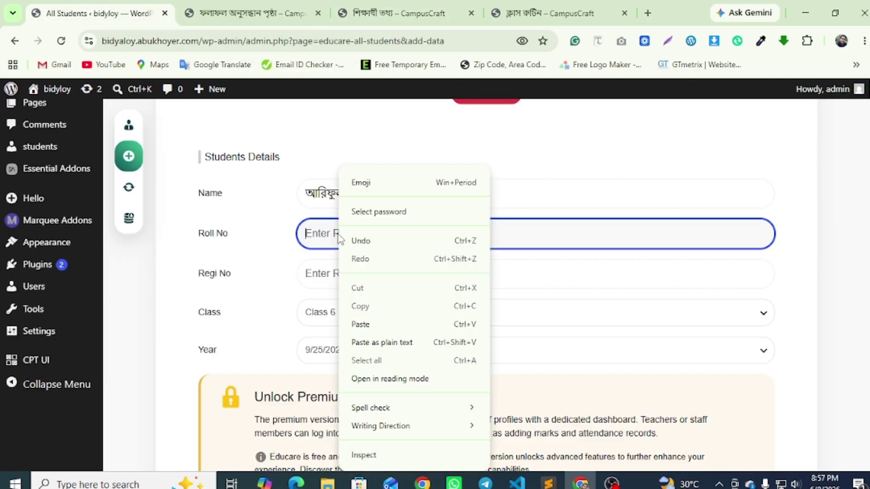
{"action": "left_click", "coordinate": [360, 324]}
{"action": "right_click", "coordinate": [341, 275]}
{"action": "left_click", "coordinate": [362, 324]}
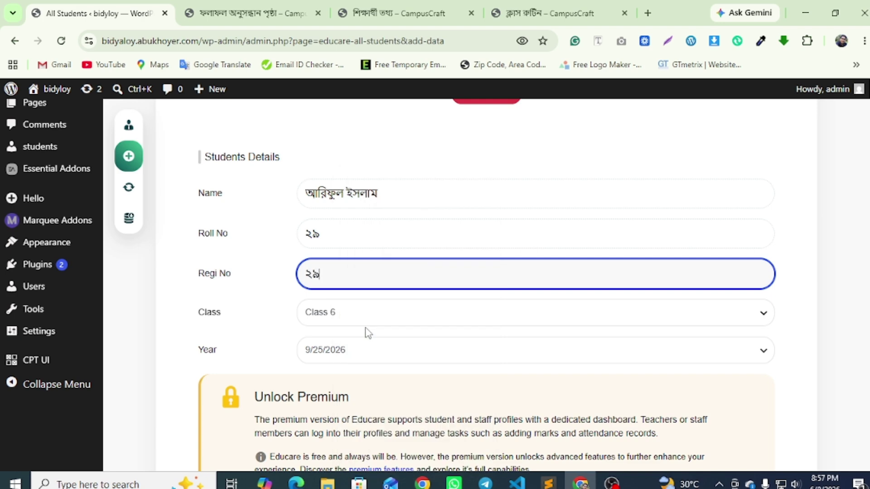
Set the student's class to দ্বিতীয় শ্রেণি and year to 3/25/2026, and add the student with Publish visibility
{"action": "left_click", "coordinate": [349, 317]}
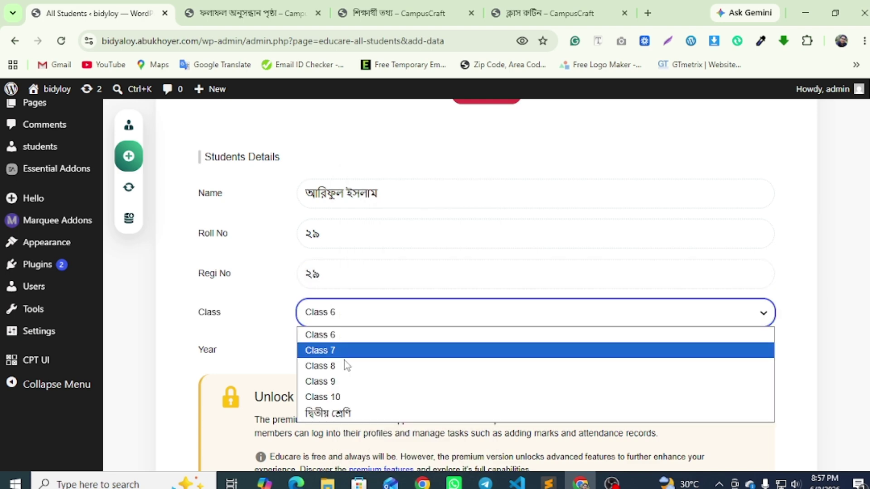
{"action": "left_click", "coordinate": [351, 411]}
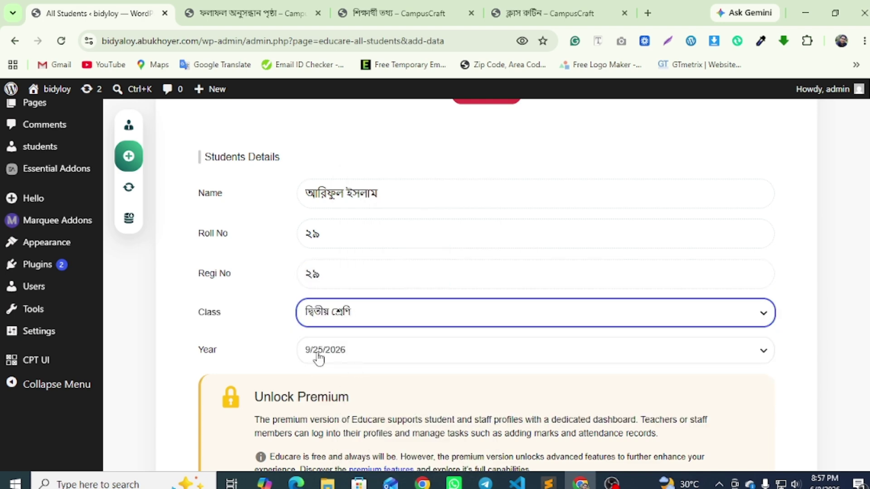
{"action": "left_click", "coordinate": [335, 355]}
{"action": "scroll", "coordinate": [268, 225], "scroll_direction": "down", "scroll_amount": 10}
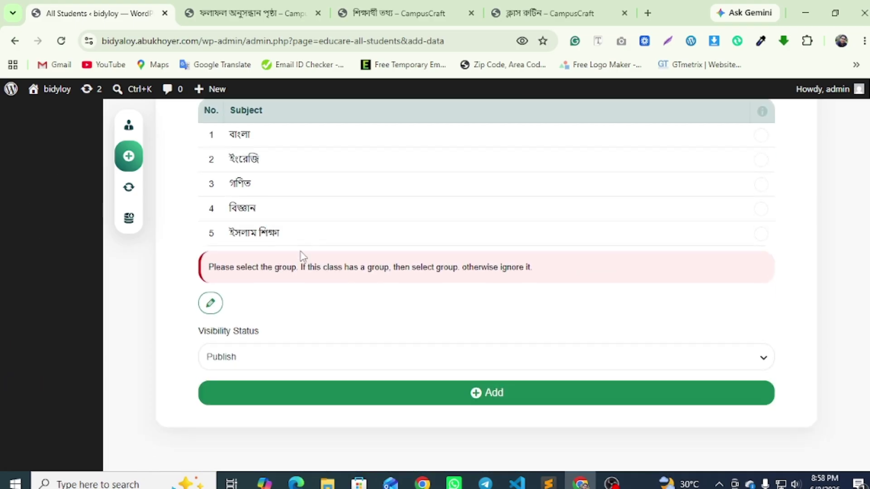
{"action": "left_click", "coordinate": [516, 383]}
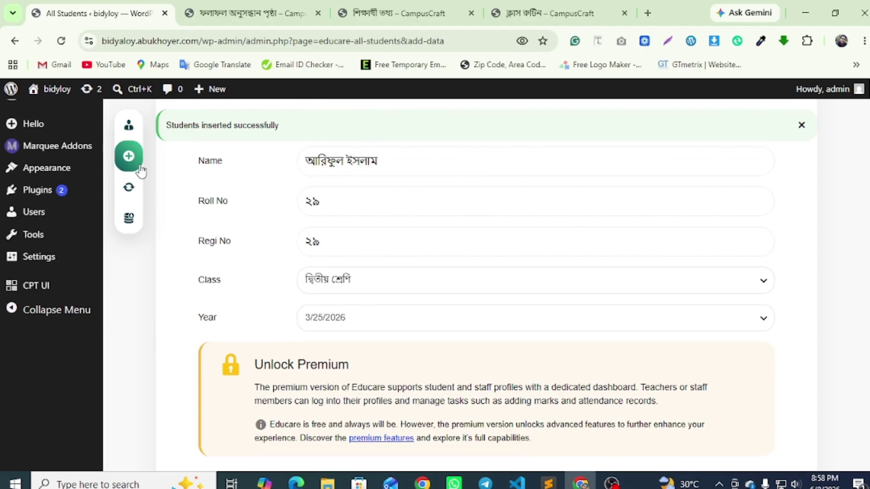
Examine the student's entry in the All Students list and the blank Add Students form
{"action": "left_click", "coordinate": [129, 125]}
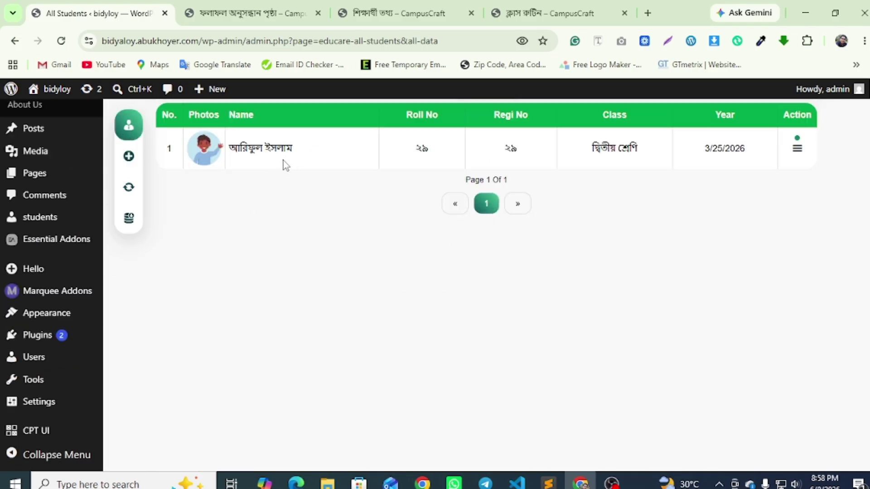
{"action": "left_click", "coordinate": [128, 158]}
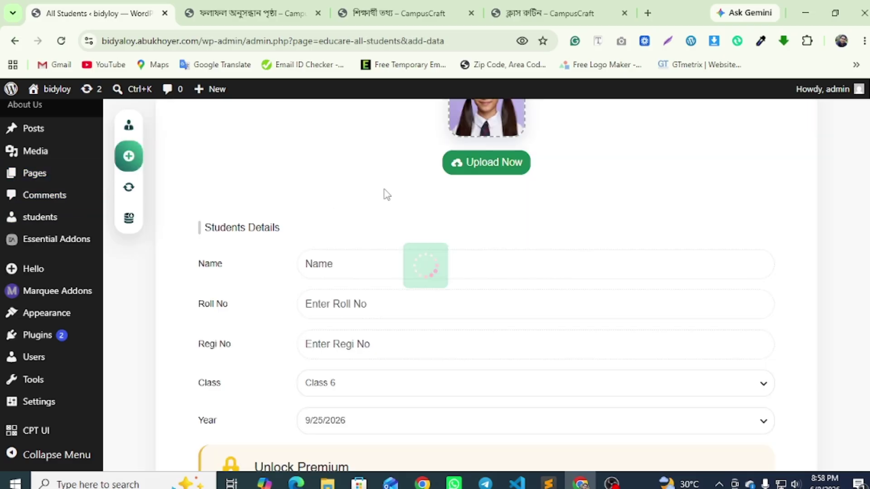
{"action": "scroll", "coordinate": [399, 244], "scroll_direction": "down", "scroll_amount": 5}
{"action": "scroll", "coordinate": [392, 261], "scroll_direction": "up", "scroll_amount": 4}
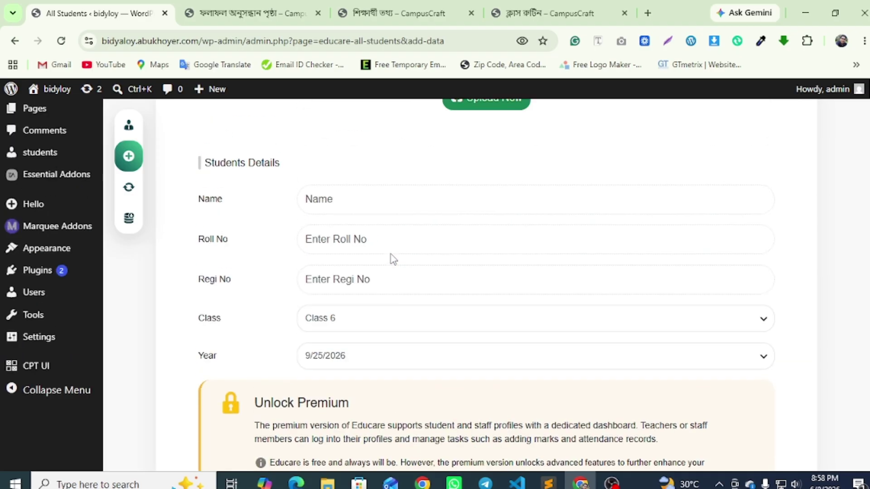
{"action": "left_click", "coordinate": [130, 126]}
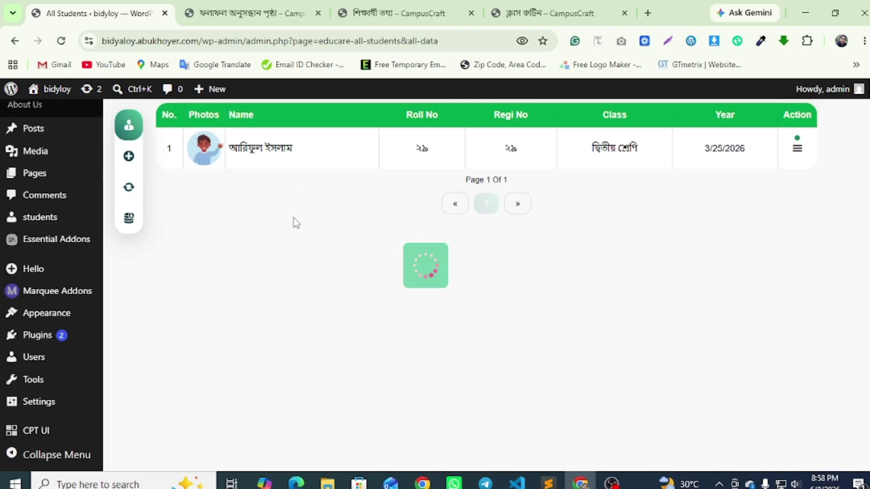
{"action": "scroll", "coordinate": [293, 218], "scroll_direction": "up", "scroll_amount": 2}
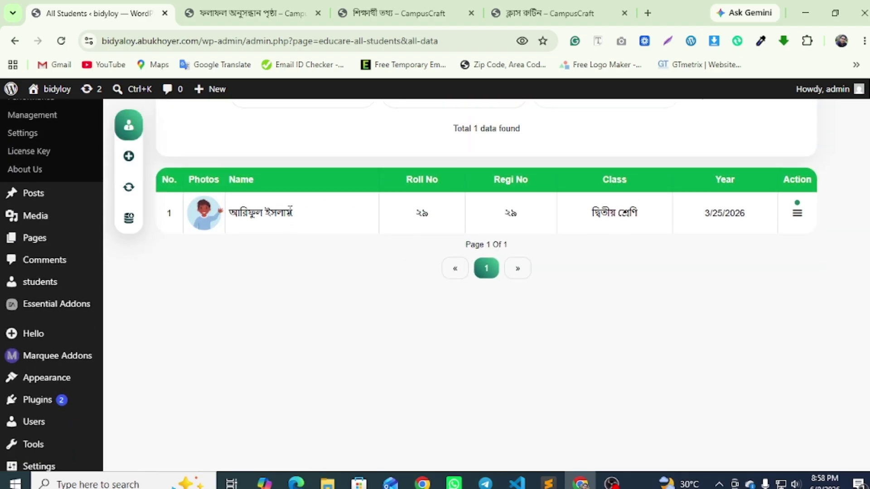
Open Educare's All Results page and look over its results list
{"action": "scroll", "coordinate": [27, 242], "scroll_direction": "up", "scroll_amount": 4}
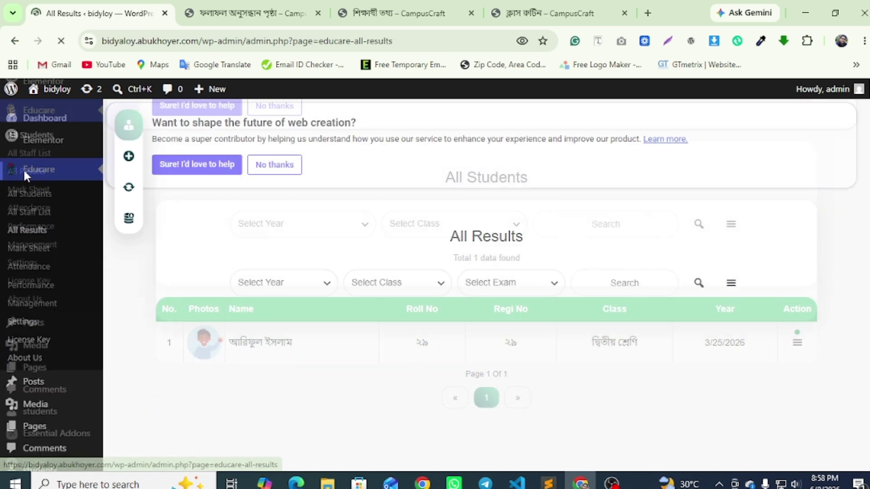
{"action": "scroll", "coordinate": [323, 294], "scroll_direction": "down", "scroll_amount": 4}
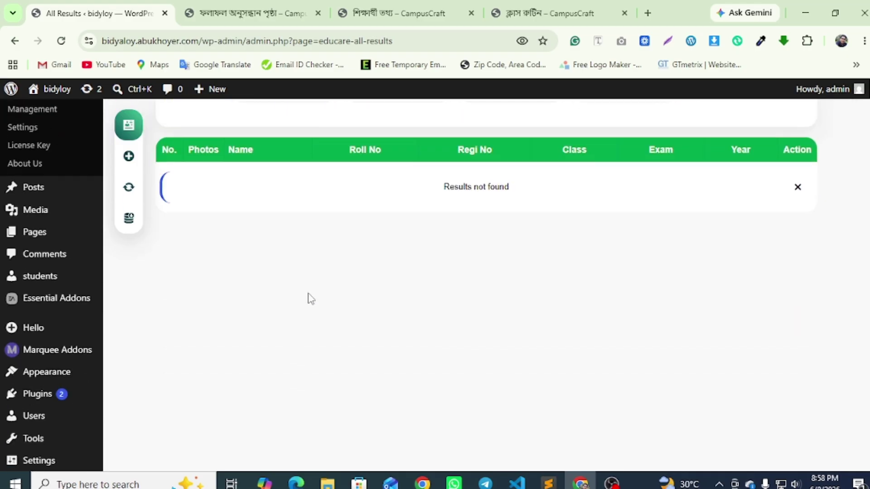
{"action": "scroll", "coordinate": [245, 292], "scroll_direction": "up", "scroll_amount": 1}
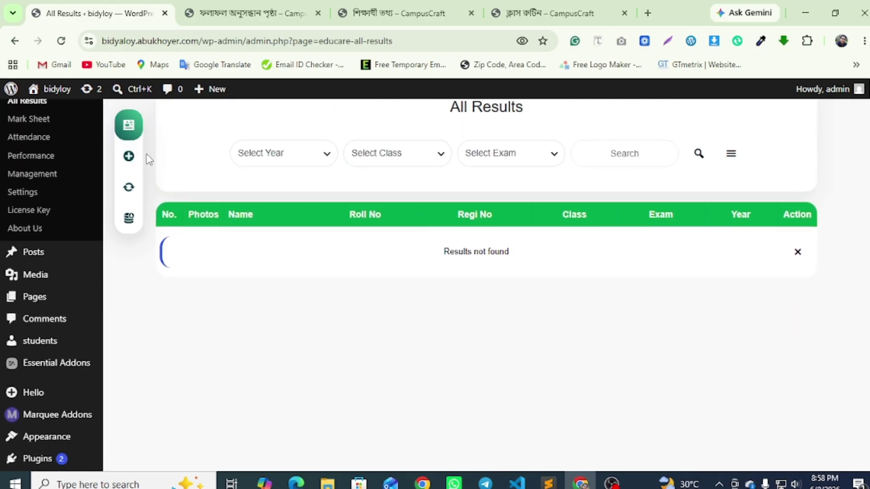
Start a new result in Add Results and set its photo to the waving boy image from the media library
{"action": "left_click", "coordinate": [130, 157]}
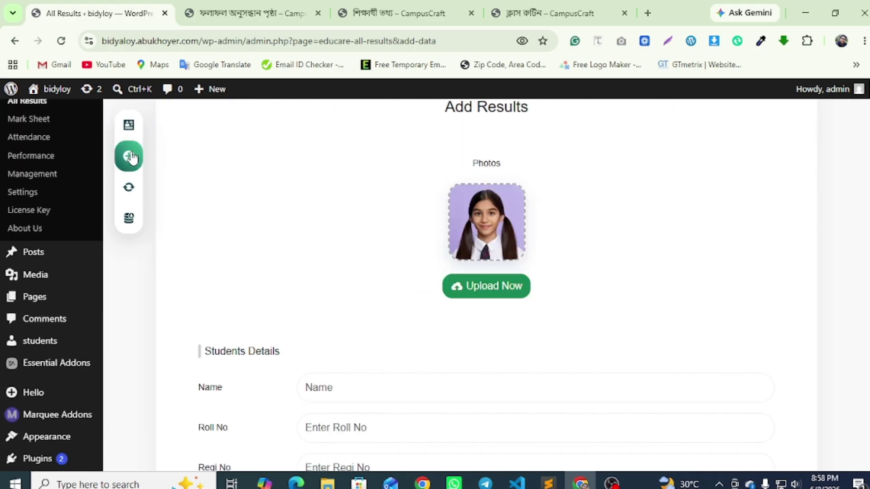
{"action": "left_click", "coordinate": [500, 285]}
{"action": "scroll", "coordinate": [389, 292], "scroll_direction": "down", "scroll_amount": 10}
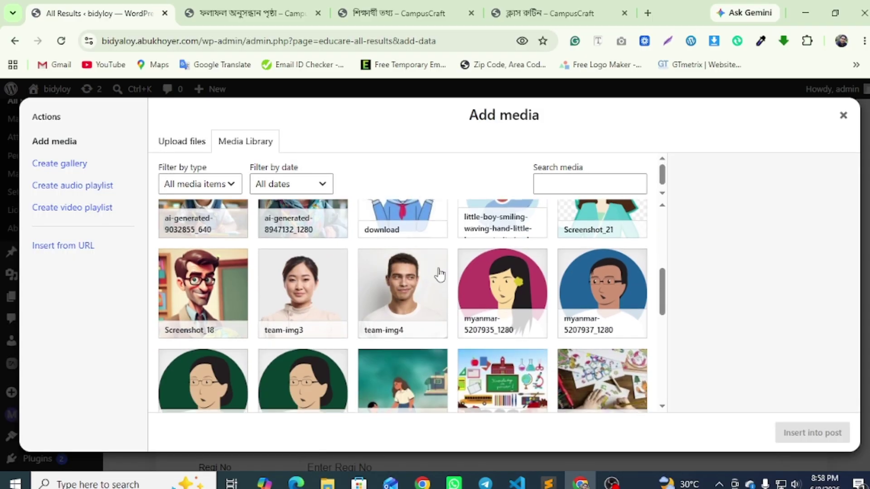
{"action": "scroll", "coordinate": [439, 273], "scroll_direction": "down", "scroll_amount": 1}
{"action": "left_click", "coordinate": [503, 256]}
{"action": "left_click", "coordinate": [792, 431]}
Copy the first student's name from the student information page into the result form's Name field
{"action": "scroll", "coordinate": [374, 274], "scroll_direction": "down", "scroll_amount": 4}
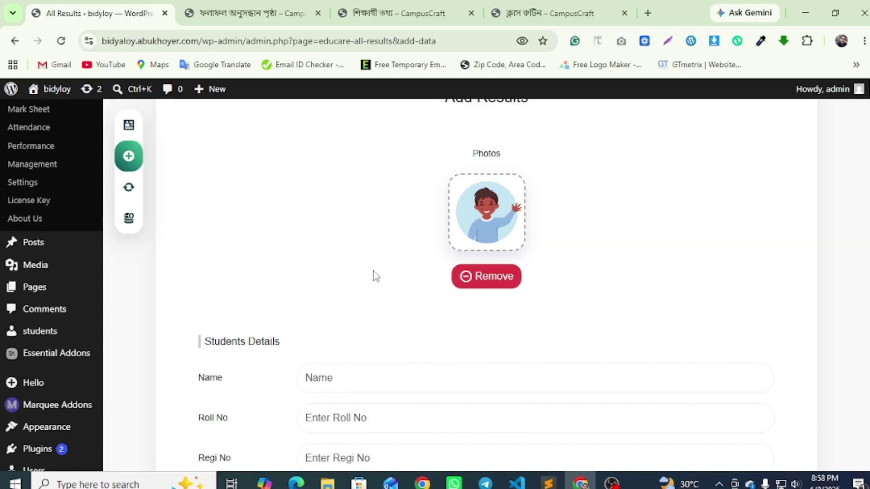
{"action": "right_click", "coordinate": [328, 187]}
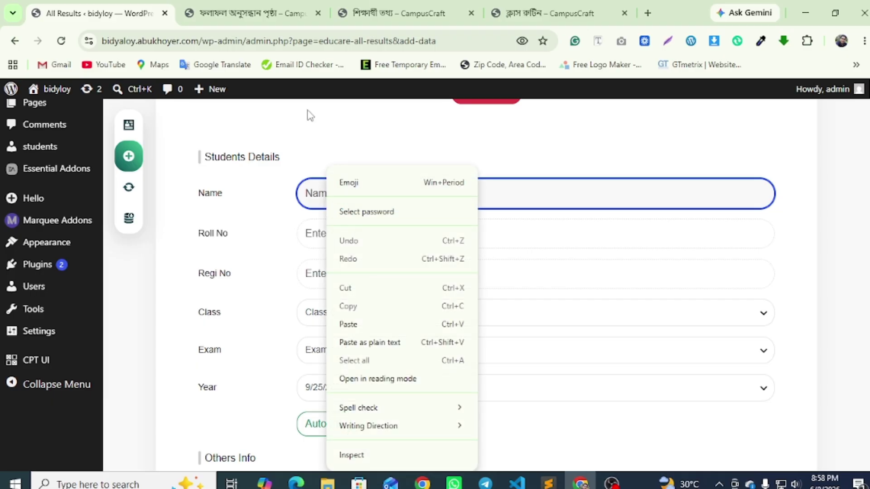
{"action": "left_click", "coordinate": [385, 12]}
{"action": "left_click_drag", "start_coordinate": [129, 192], "coordinate": [248, 192]}
{"action": "right_click", "coordinate": [273, 203]}
{"action": "left_click", "coordinate": [290, 208]}
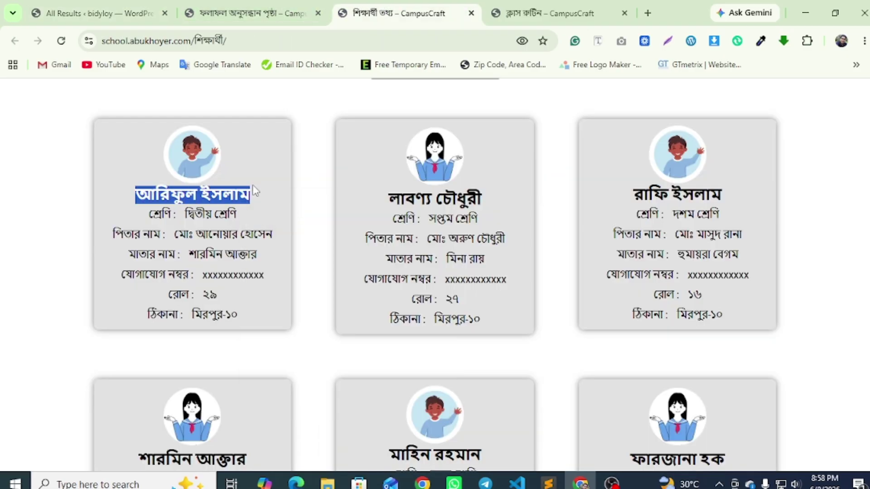
{"action": "key", "text": "ctrl+1"}
{"action": "right_click", "coordinate": [338, 188]}
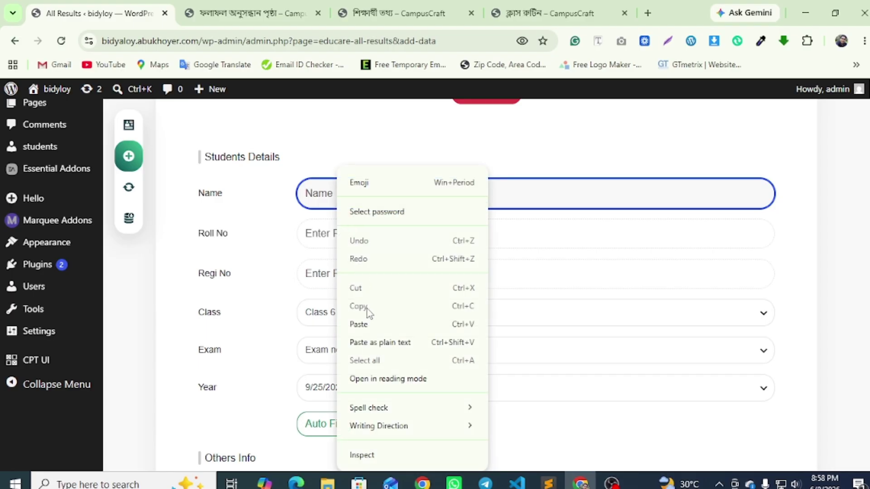
{"action": "left_click", "coordinate": [367, 322]}
Copy the same student's roll number from the student information page into the result's Roll No and Regi No fields
{"action": "left_click", "coordinate": [372, 231]}
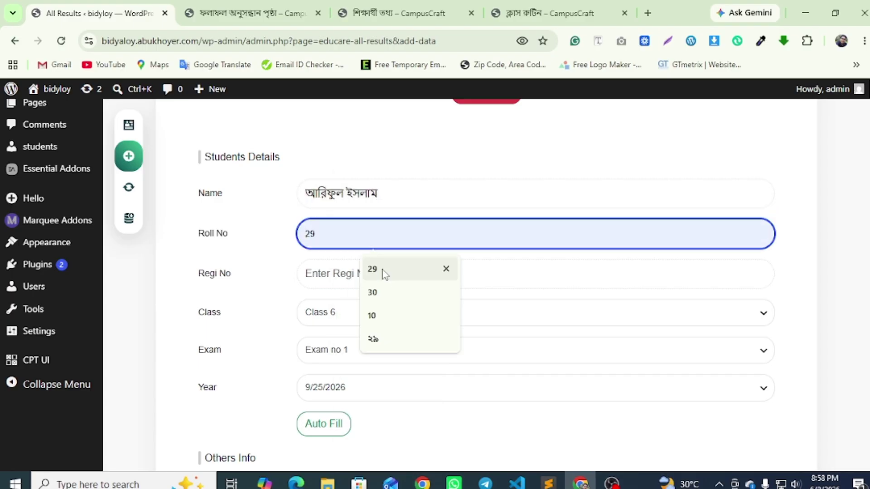
{"action": "key", "text": "ctrl+3"}
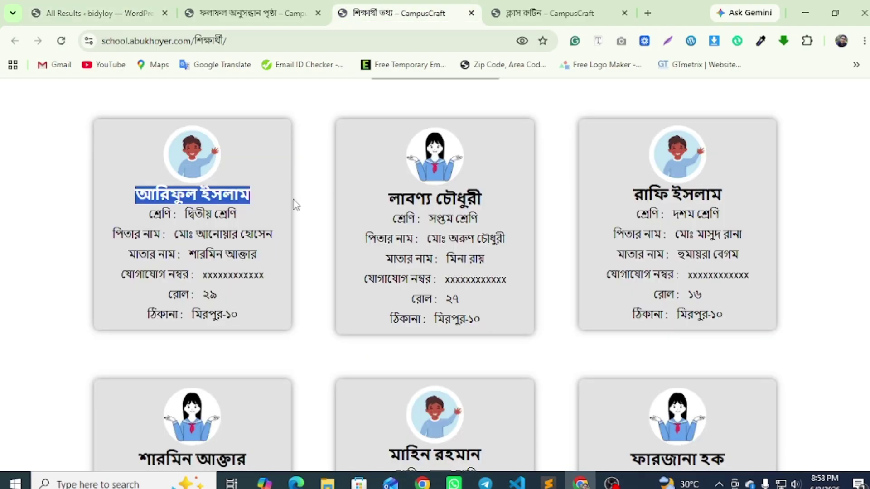
{"action": "left_click_drag", "start_coordinate": [203, 294], "coordinate": [214, 296]}
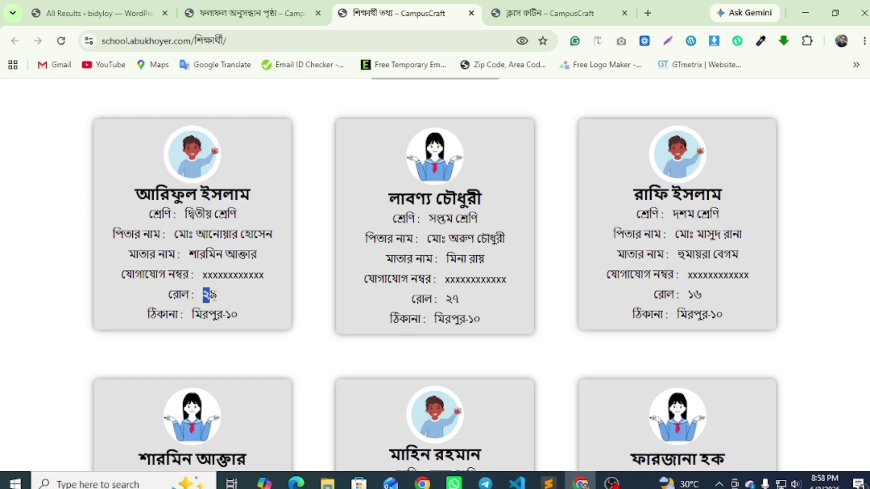
{"action": "right_click", "coordinate": [219, 302]}
{"action": "left_click", "coordinate": [266, 82]}
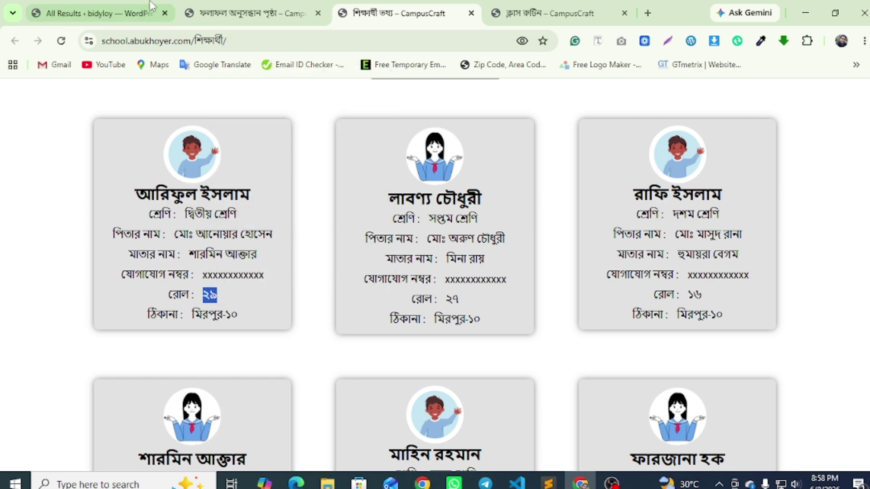
{"action": "key", "text": "ctrl+1"}
{"action": "right_click", "coordinate": [367, 240]}
{"action": "left_click", "coordinate": [389, 323]}
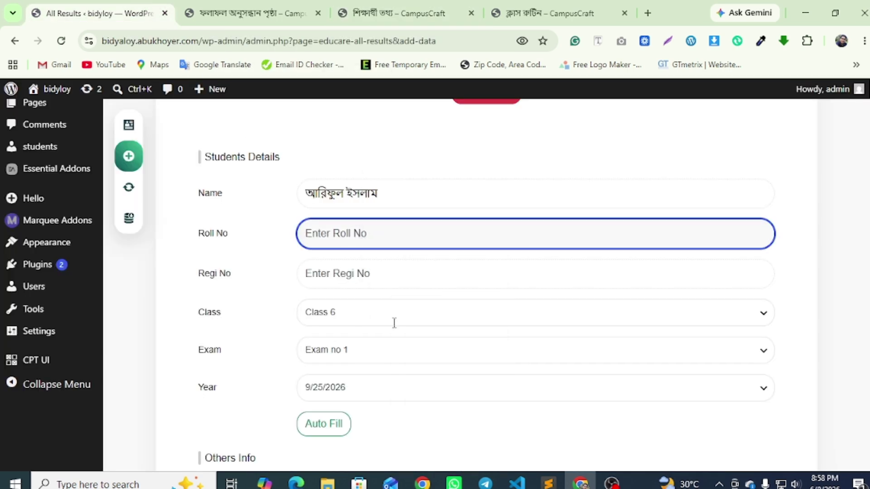
{"action": "right_click", "coordinate": [343, 274]}
{"action": "left_click", "coordinate": [364, 324]}
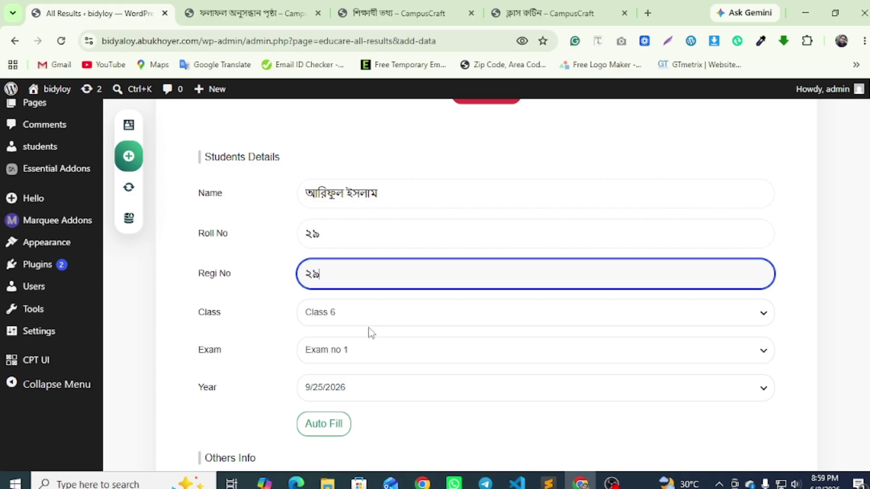
Set the result's class to দ্বিতীয় শ্রেণি, the exam to Exam no 1 and the year to 3/25/2026
{"action": "left_click", "coordinate": [343, 320]}
{"action": "left_click", "coordinate": [332, 408]}
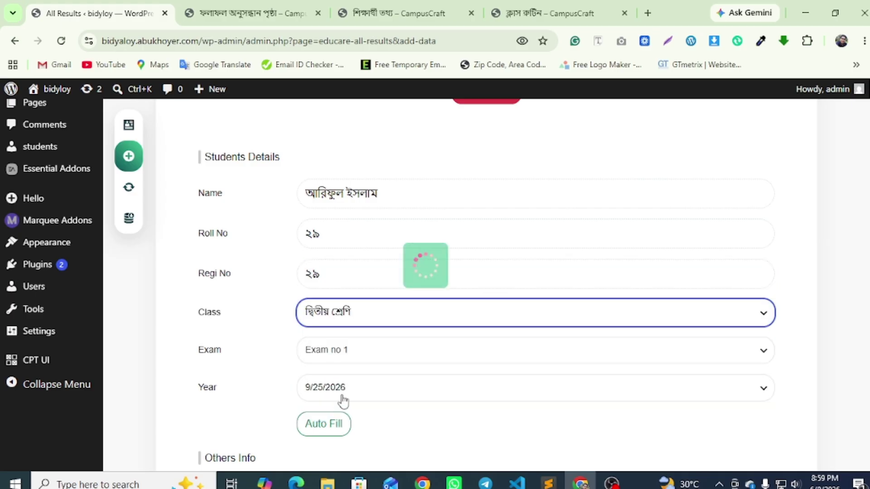
{"action": "left_click", "coordinate": [367, 361]}
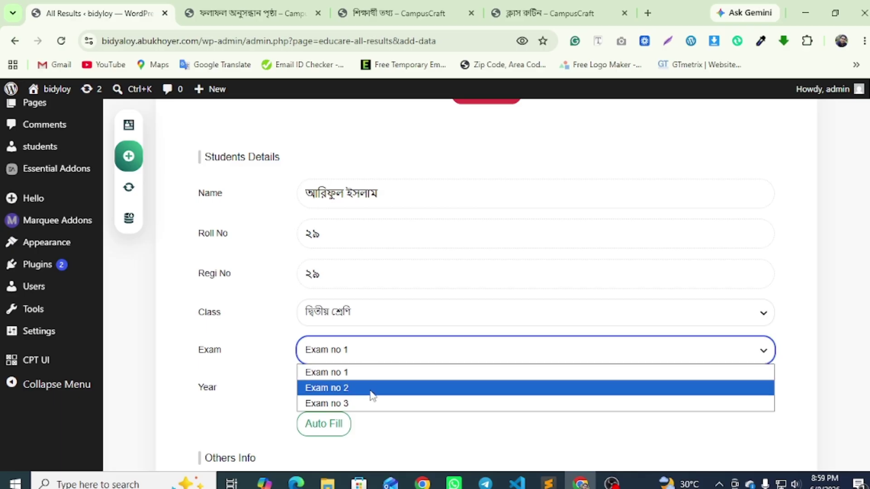
{"action": "left_click", "coordinate": [339, 376]}
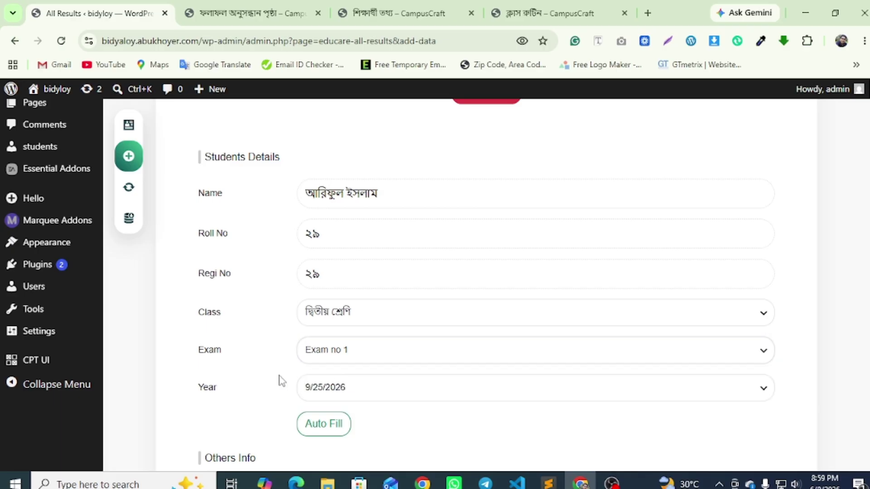
{"action": "key", "text": "Tab"}
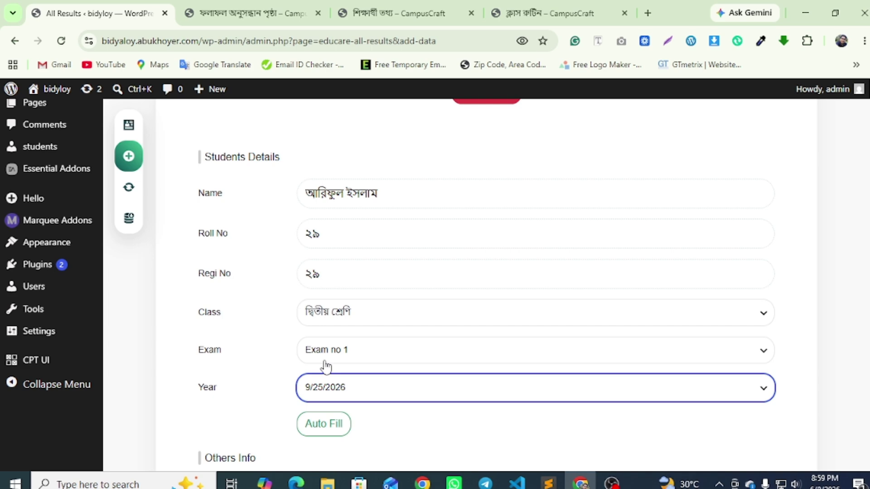
{"action": "left_click", "coordinate": [349, 390]}
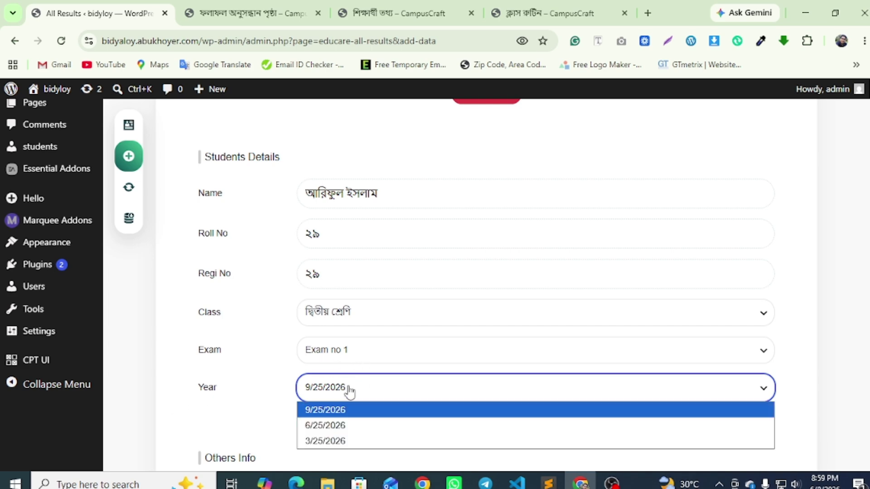
{"action": "left_click", "coordinate": [318, 441]}
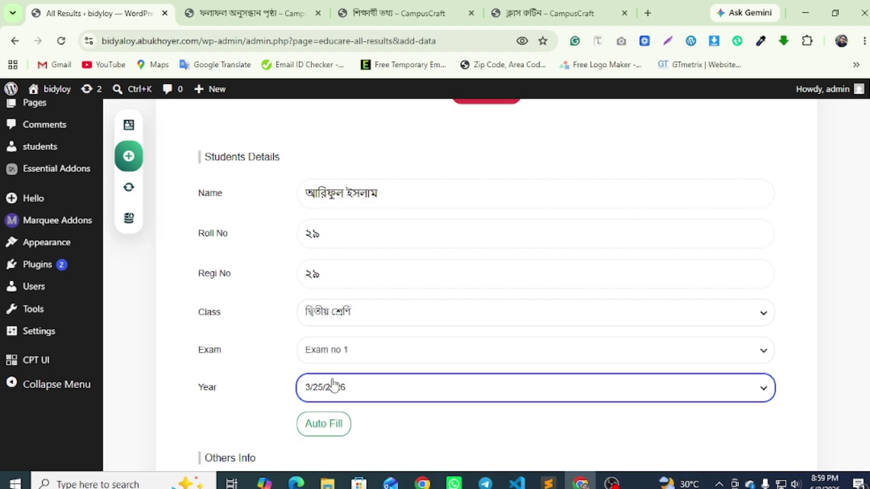
Enter marks of 90 for বাংলা, 95 for ইংরেজি, 98 for গণিত, 90 for বিজ্ঞান and 90 for ইসলাম শিক্ষা, and add the result
{"action": "scroll", "coordinate": [291, 362], "scroll_direction": "down", "scroll_amount": 5}
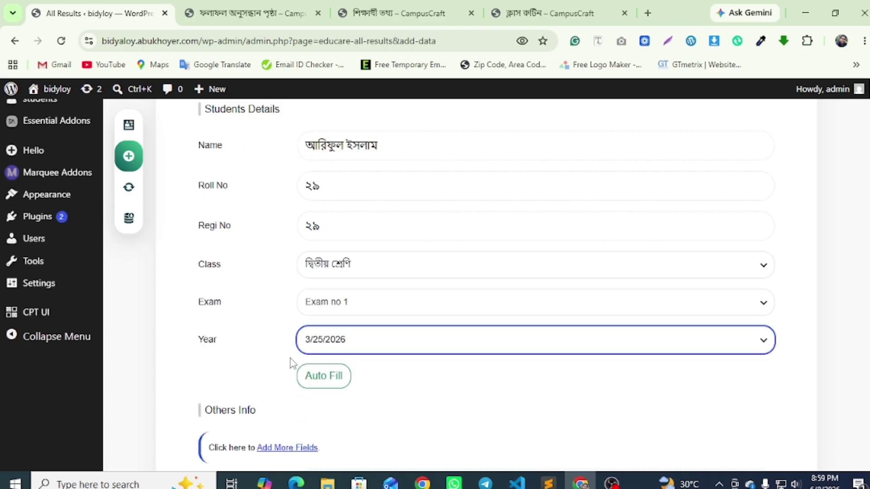
{"action": "scroll", "coordinate": [291, 357], "scroll_direction": "down", "scroll_amount": 6}
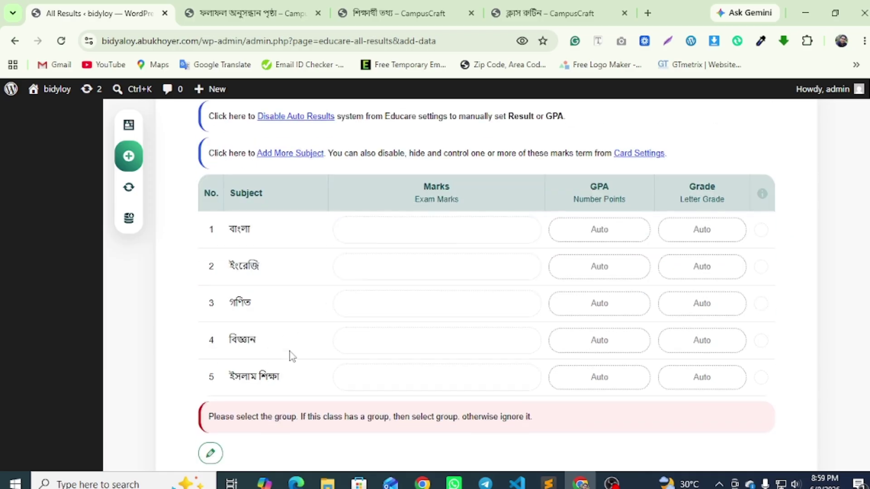
{"action": "left_click", "coordinate": [425, 233]}
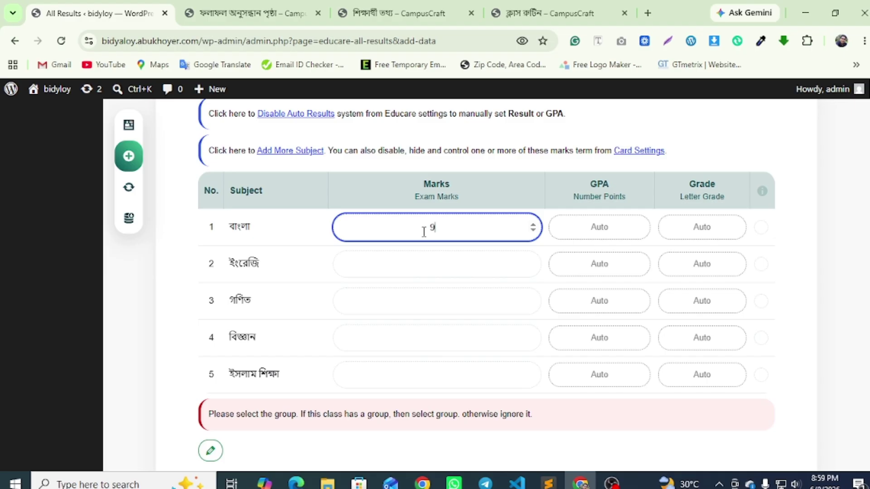
{"action": "left_click", "coordinate": [440, 271]}
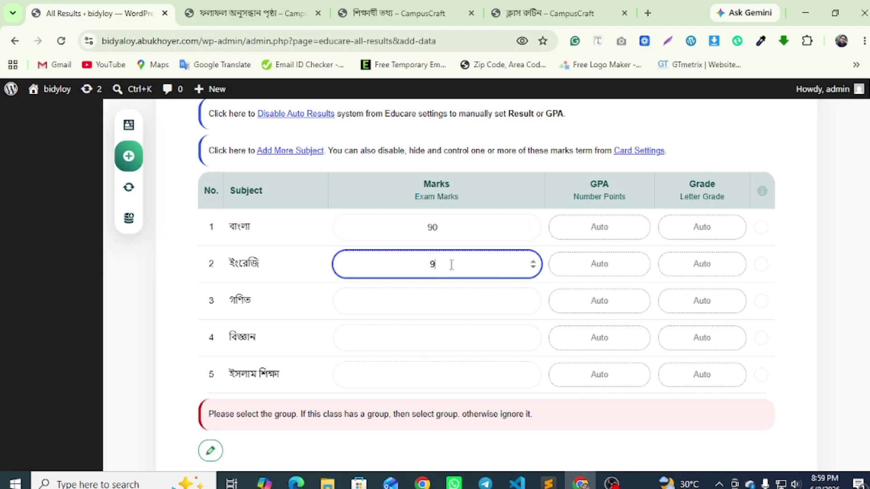
{"action": "left_click", "coordinate": [442, 302]}
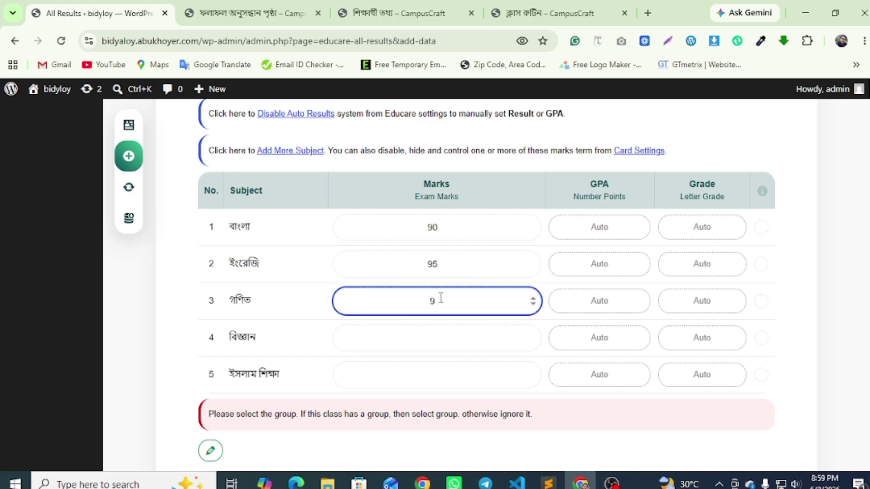
{"action": "left_click", "coordinate": [434, 338]}
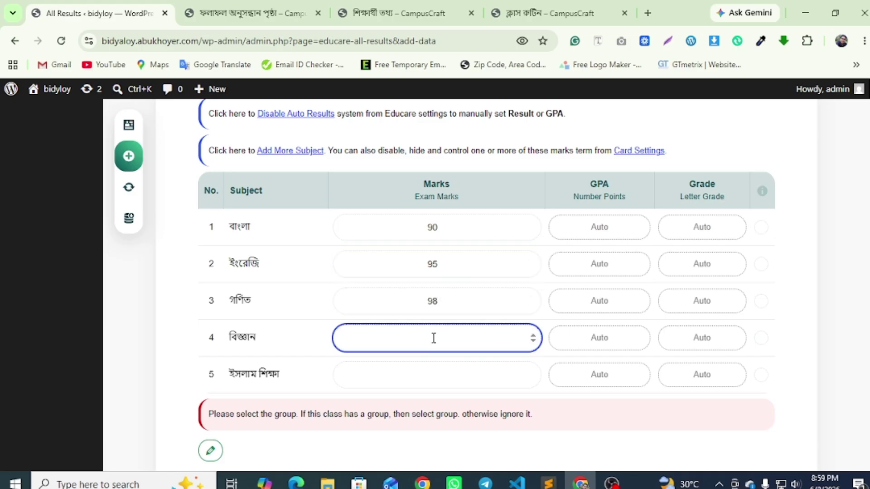
{"action": "left_click", "coordinate": [421, 375]}
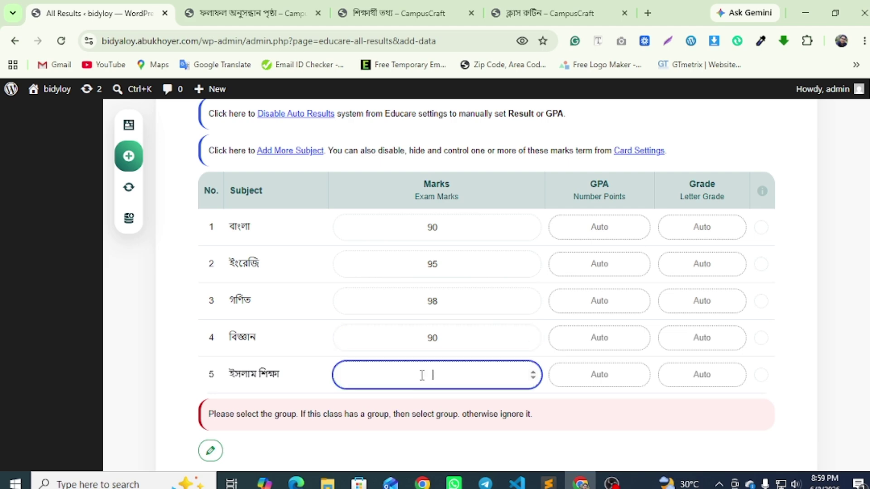
{"action": "type", "text": "90"}
{"action": "scroll", "coordinate": [457, 321], "scroll_direction": "down", "scroll_amount": 3}
{"action": "left_click", "coordinate": [509, 390]}
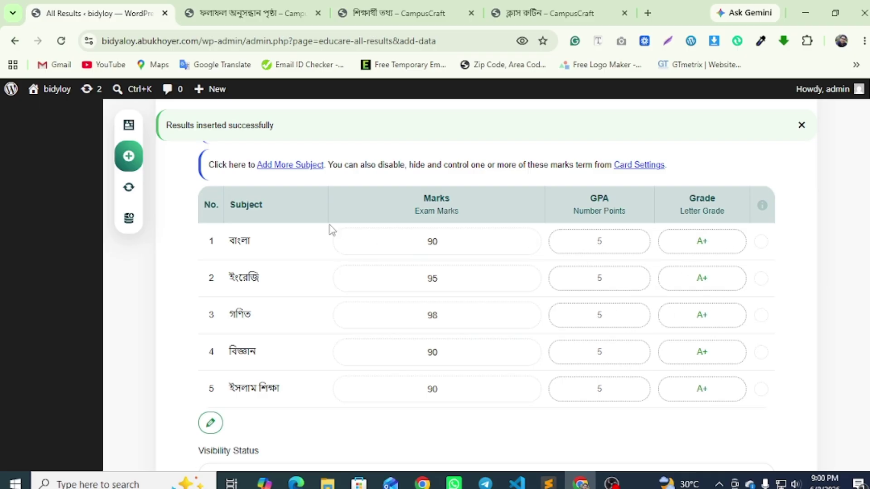
{"action": "scroll", "coordinate": [328, 225], "scroll_direction": "up", "scroll_amount": 15}
{"action": "scroll", "coordinate": [326, 223], "scroll_direction": "up", "scroll_amount": 4}
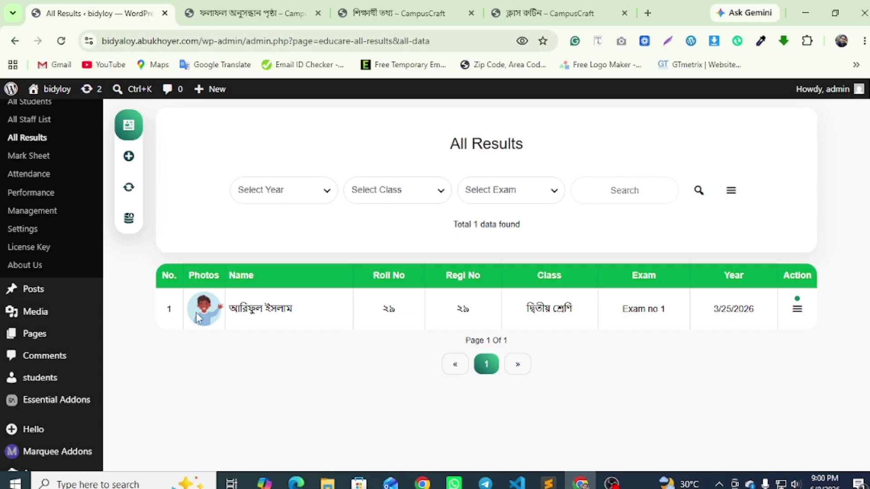
Open Educare's Settings and examine the available shortcodes and the Page Setup options
{"action": "left_click", "coordinate": [30, 228]}
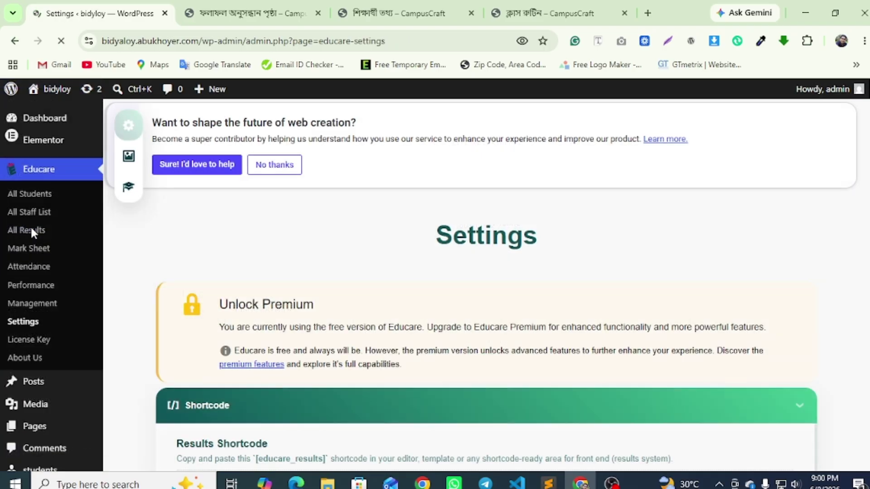
{"action": "scroll", "coordinate": [295, 287], "scroll_direction": "down", "scroll_amount": 2}
{"action": "scroll", "coordinate": [215, 282], "scroll_direction": "down", "scroll_amount": 3}
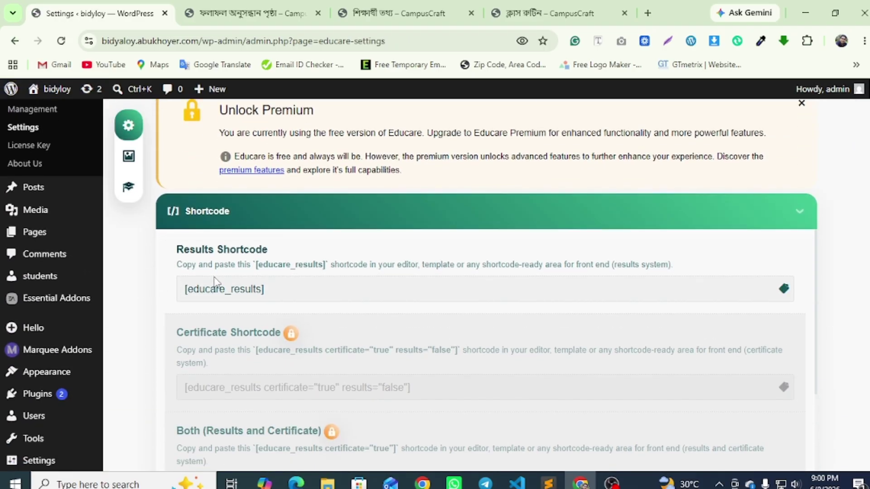
{"action": "scroll", "coordinate": [260, 299], "scroll_direction": "down", "scroll_amount": 1}
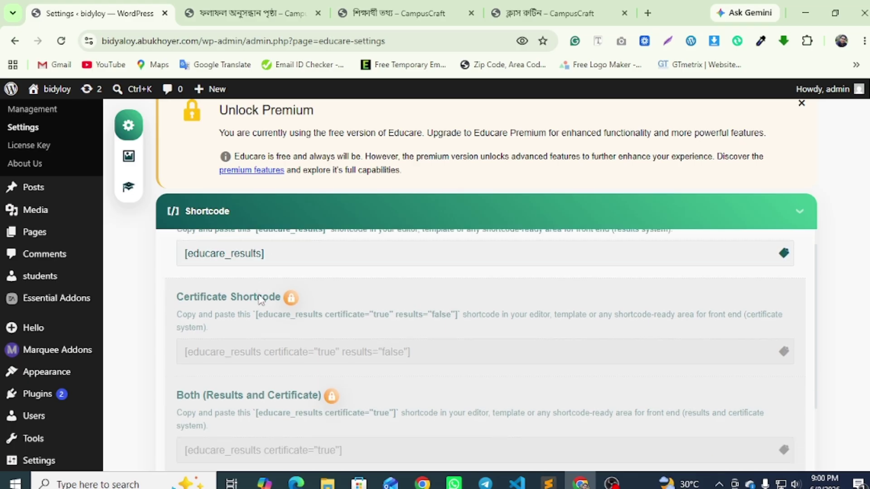
{"action": "scroll", "coordinate": [259, 298], "scroll_direction": "down", "scroll_amount": 3}
{"action": "scroll", "coordinate": [213, 352], "scroll_direction": "down", "scroll_amount": 4}
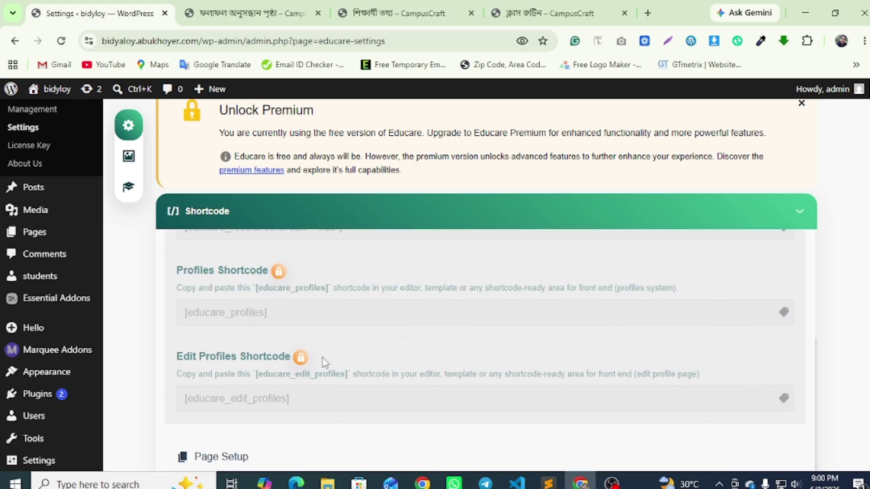
{"action": "scroll", "coordinate": [324, 361], "scroll_direction": "down", "scroll_amount": 4}
{"action": "scroll", "coordinate": [325, 360], "scroll_direction": "down", "scroll_amount": 2}
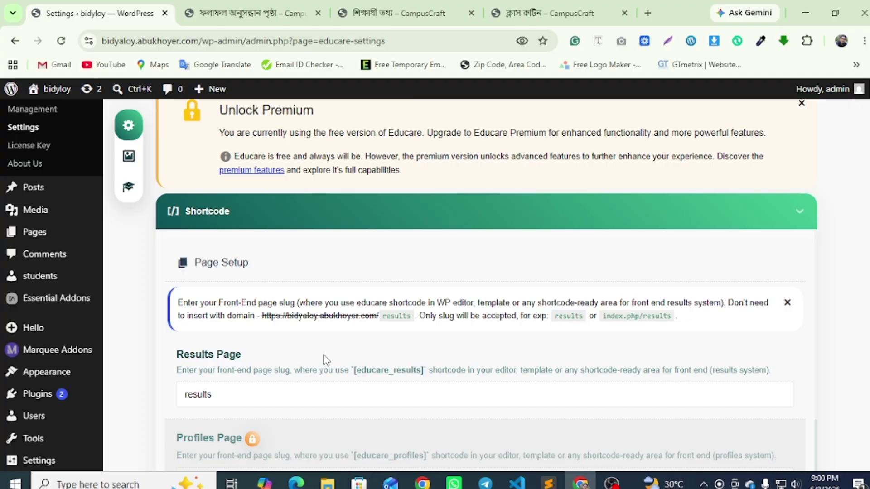
Copy the Results Shortcode [educare_results] from the Shortcode settings
{"action": "scroll", "coordinate": [323, 355], "scroll_direction": "up", "scroll_amount": 10}
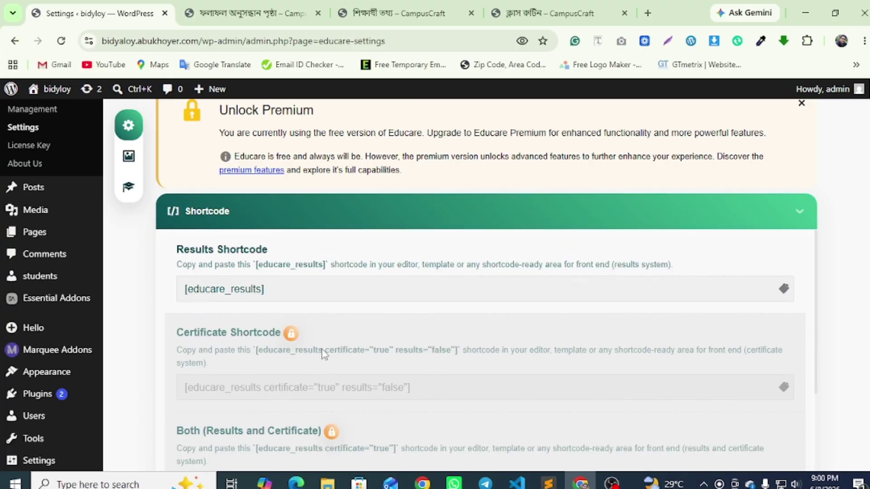
{"action": "scroll", "coordinate": [324, 354], "scroll_direction": "up", "scroll_amount": 5}
{"action": "scroll", "coordinate": [273, 368], "scroll_direction": "down", "scroll_amount": 3}
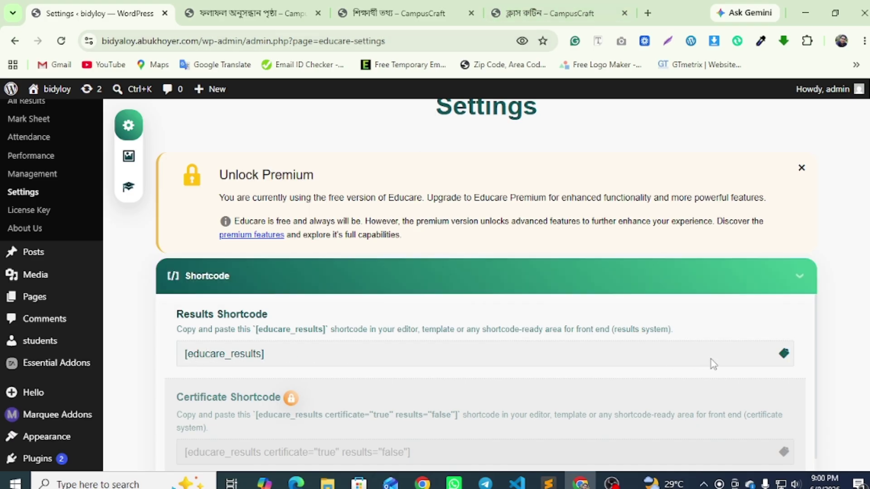
{"action": "left_click", "coordinate": [787, 355]}
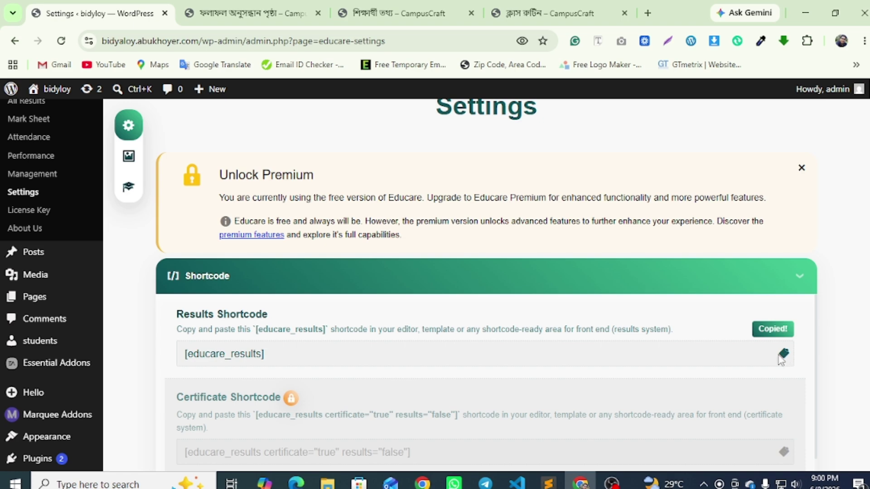
Open the ফলাফল অনুসন্ধান পৃষ্ঠা page from the site's pages list for editing in a separate browser tab
{"action": "scroll", "coordinate": [18, 186], "scroll_direction": "up", "scroll_amount": 3}
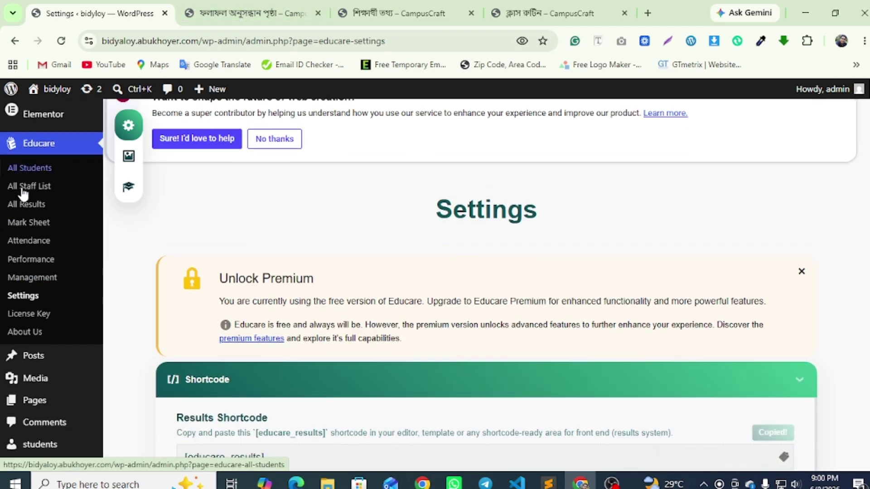
{"action": "scroll", "coordinate": [22, 194], "scroll_direction": "down", "scroll_amount": 5}
{"action": "left_click", "coordinate": [37, 176]}
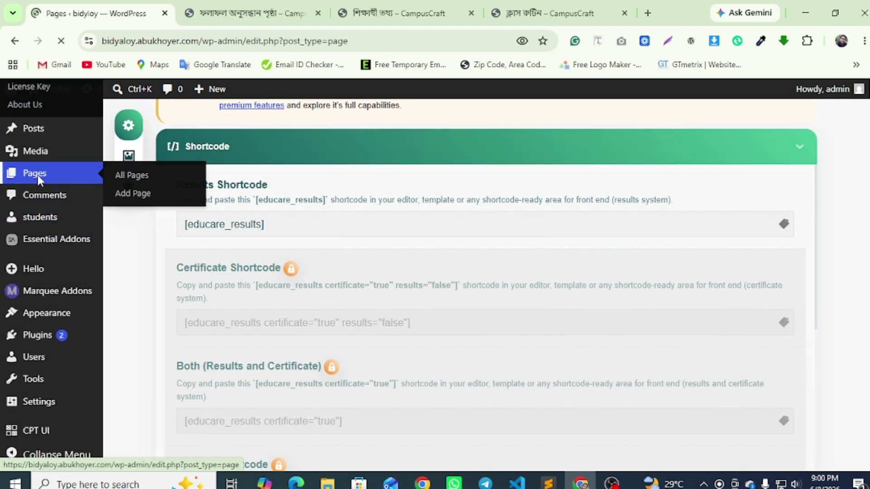
{"action": "scroll", "coordinate": [291, 278], "scroll_direction": "down", "scroll_amount": 5}
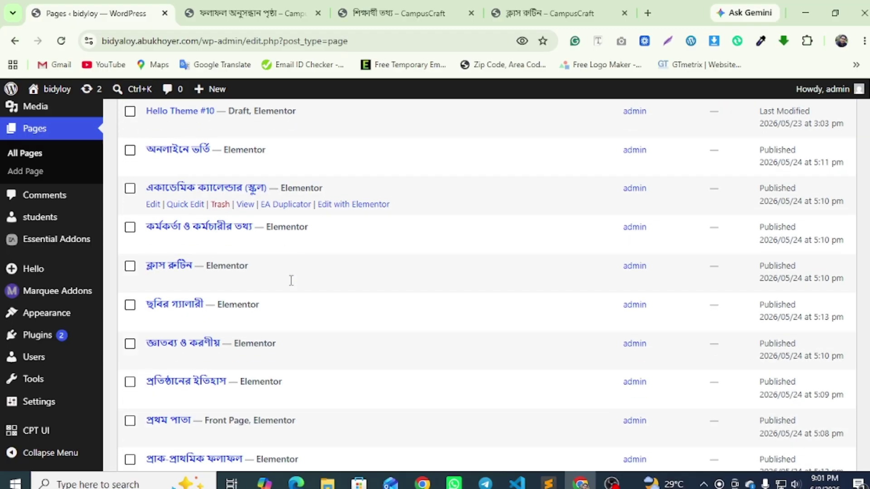
{"action": "scroll", "coordinate": [291, 280], "scroll_direction": "down", "scroll_amount": 6}
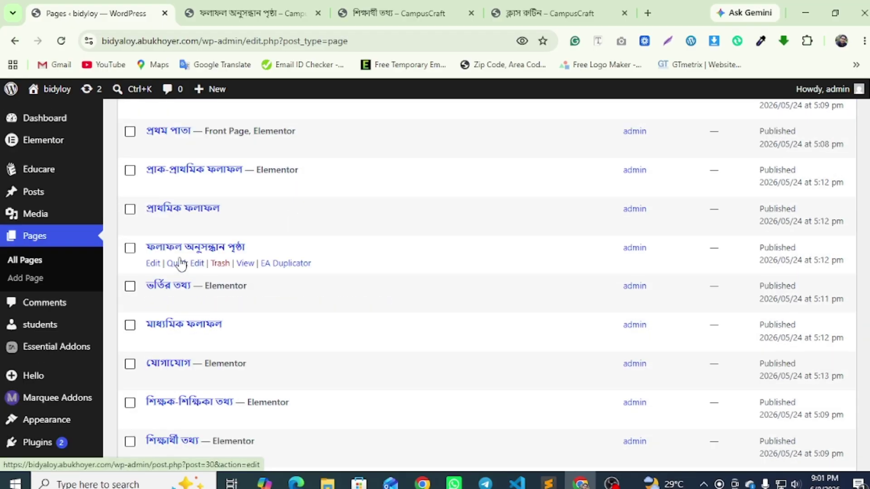
{"action": "middle_click", "coordinate": [152, 265]}
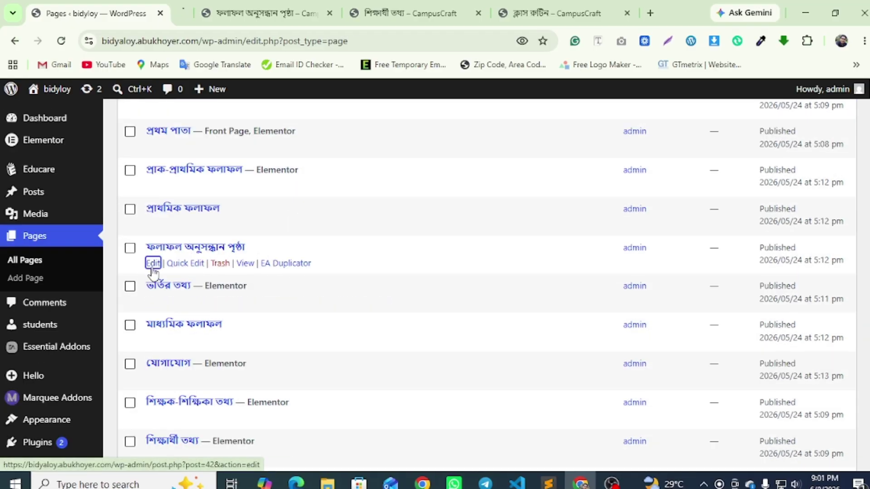
{"action": "left_click", "coordinate": [173, 12]}
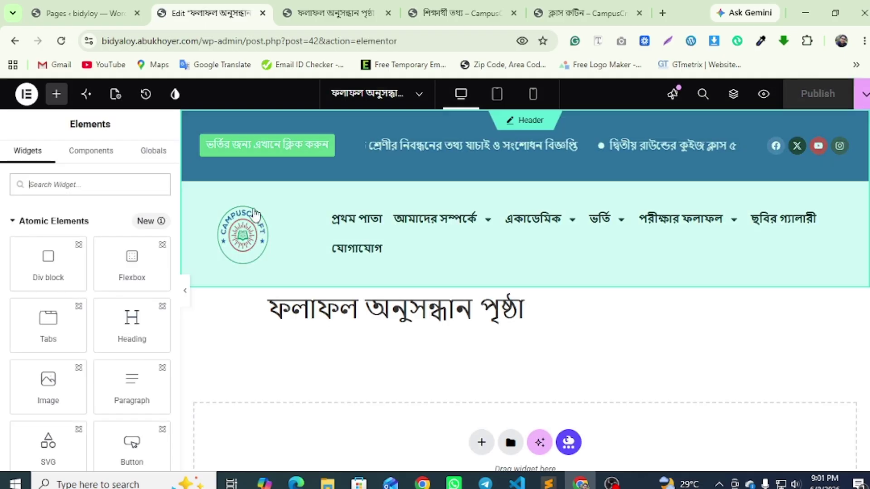
Set the page layout of ফলাফল অনুসন্ধান পৃষ্ঠা to Elementor Full Width
{"action": "left_click", "coordinate": [113, 95]}
{"action": "scroll", "coordinate": [91, 344], "scroll_direction": "down", "scroll_amount": 5}
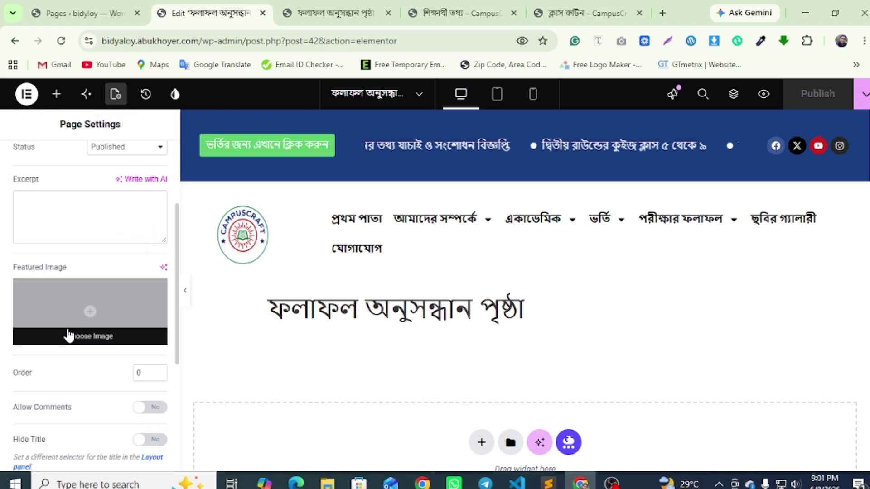
{"action": "left_click", "coordinate": [126, 362]}
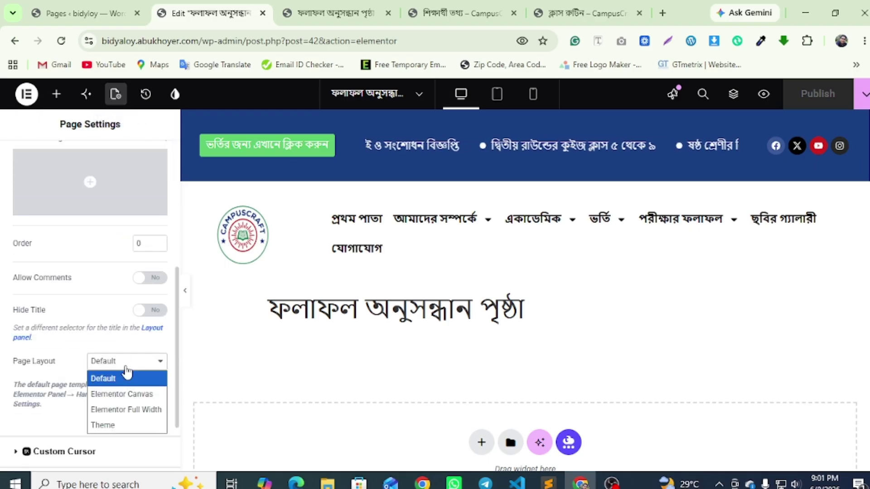
{"action": "left_click", "coordinate": [124, 410]}
Add a Flexbox section below the page header and place a Container element inside it
{"action": "left_click", "coordinate": [480, 333]}
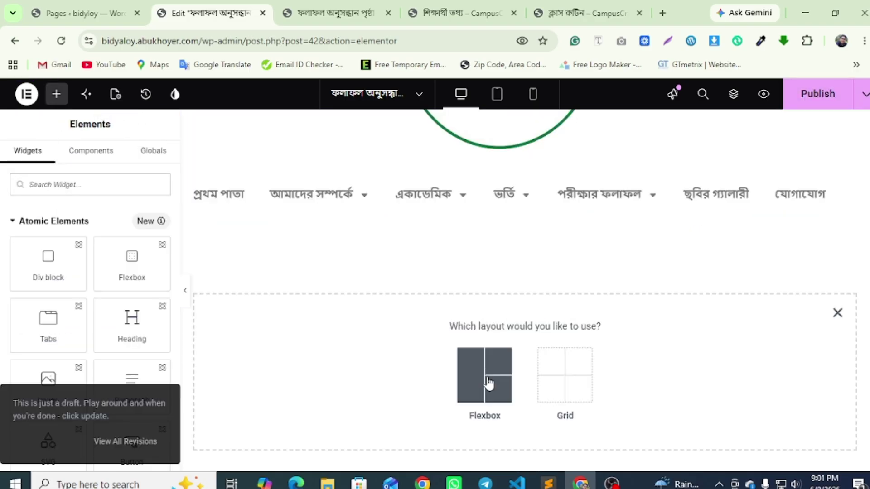
{"action": "left_click", "coordinate": [483, 376]}
{"action": "left_click", "coordinate": [367, 364]}
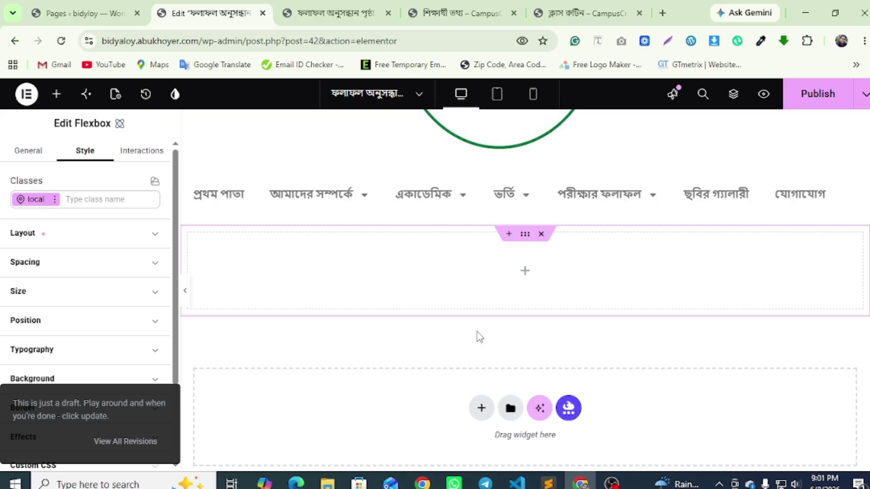
{"action": "left_click", "coordinate": [525, 271]}
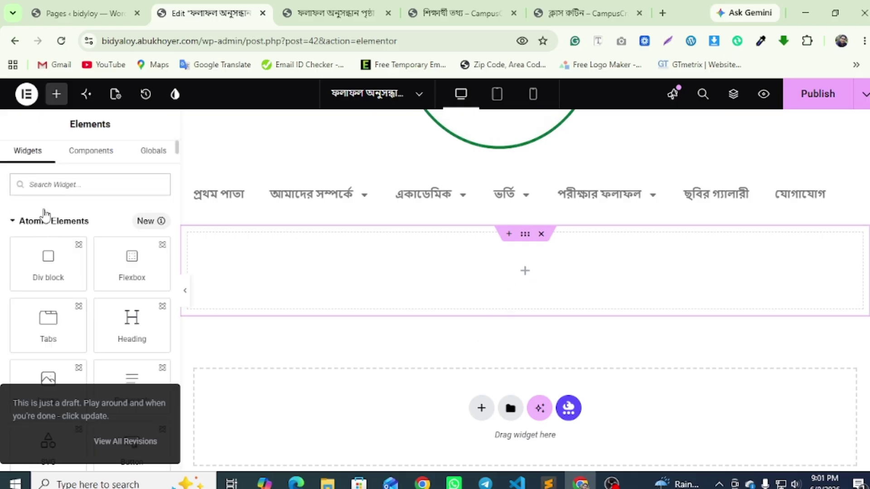
{"action": "type", "text": "d"}
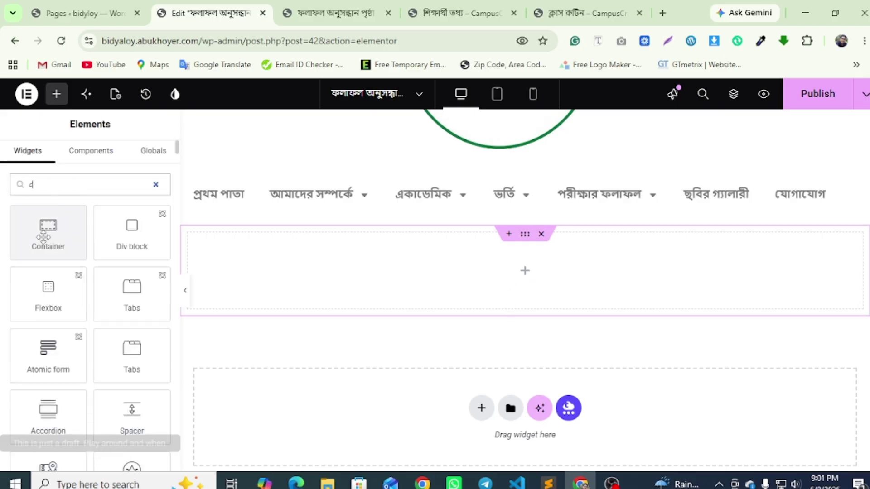
{"action": "left_click_drag", "start_coordinate": [44, 209], "coordinate": [483, 273]}
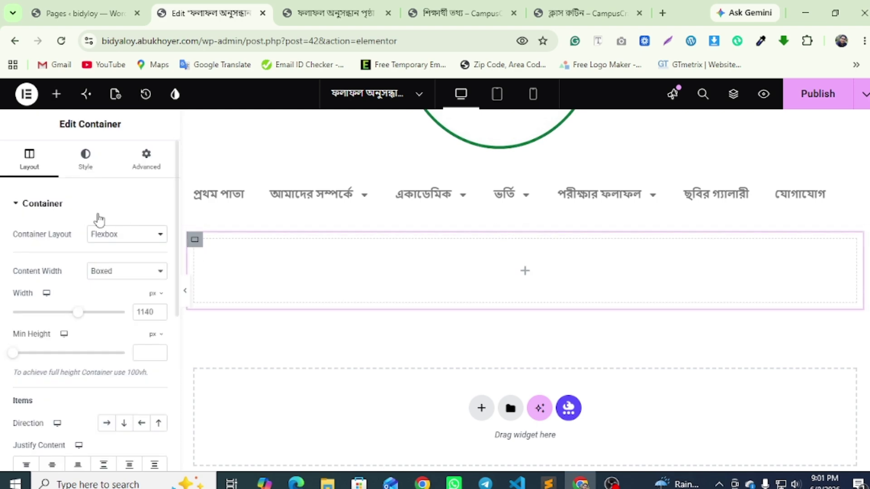
Insert a Shortcode widget into the new container, paste [educare_results] as its shortcode, and publish the page
{"action": "left_click", "coordinate": [57, 95]}
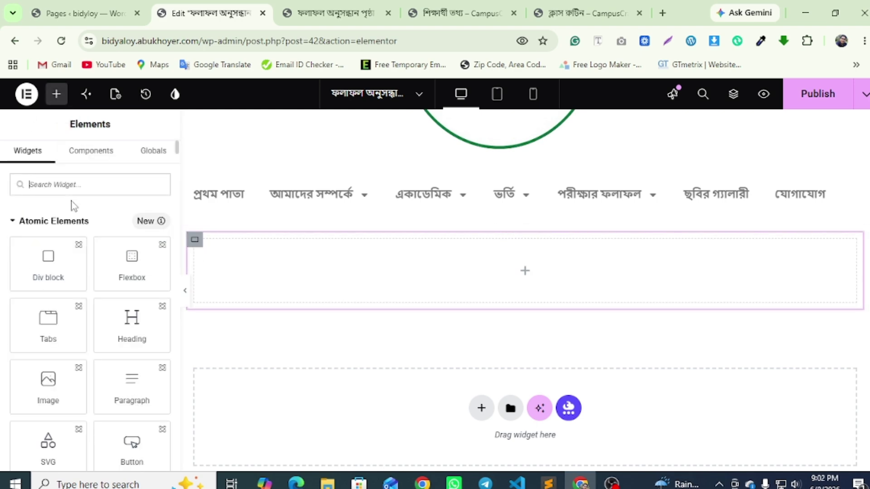
{"action": "left_click", "coordinate": [66, 189]}
{"action": "type", "text": "d"}
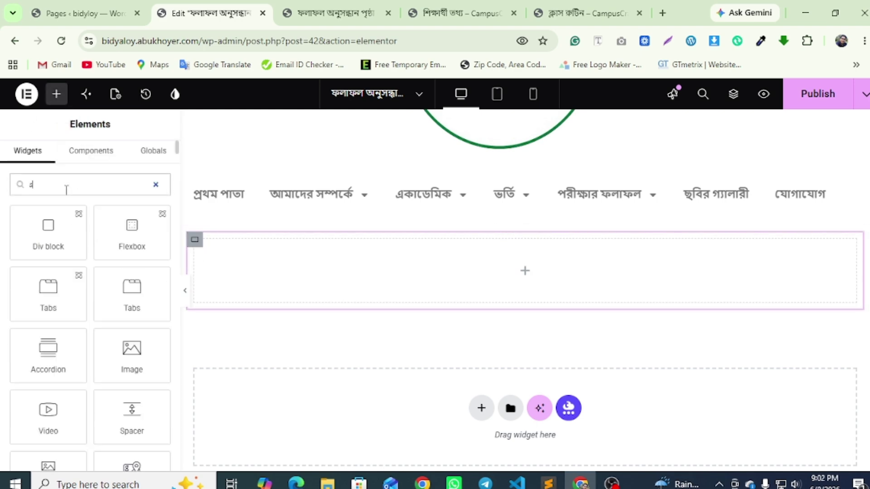
{"action": "type", "text": "hort"}
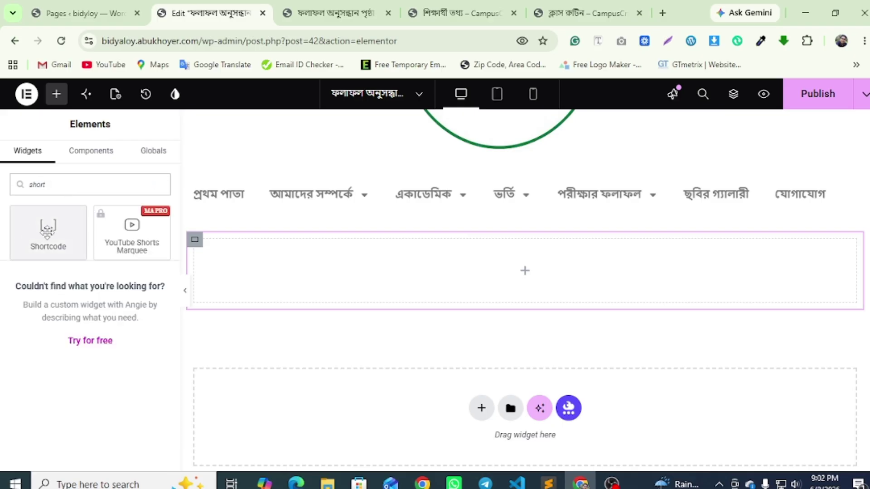
{"action": "left_click_drag", "start_coordinate": [48, 227], "coordinate": [502, 256]}
{"action": "right_click", "coordinate": [70, 278]}
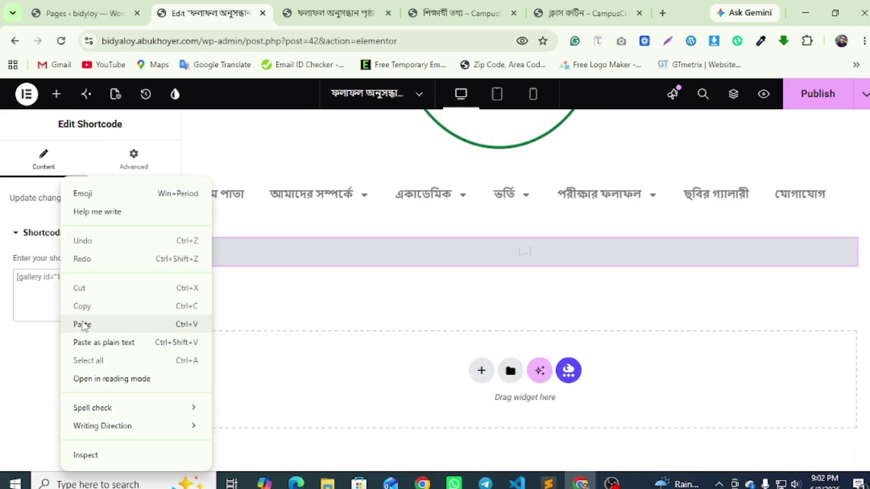
{"action": "left_click", "coordinate": [84, 325]}
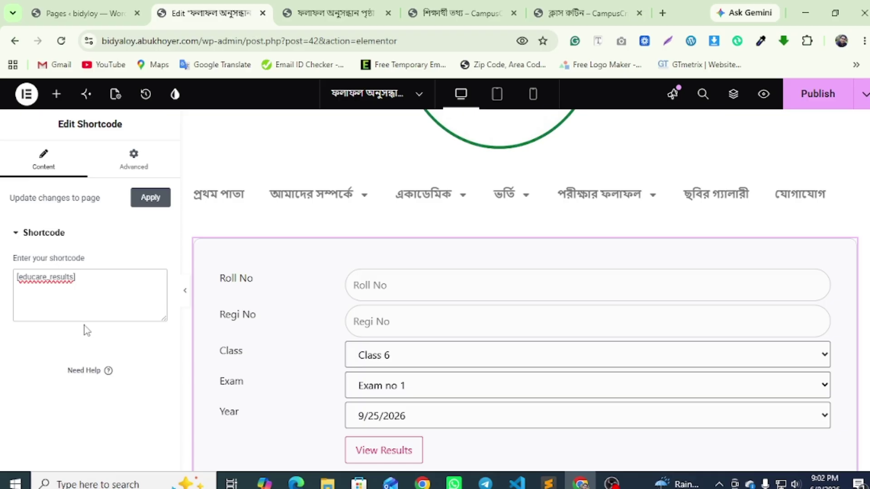
{"action": "left_click", "coordinate": [818, 94]}
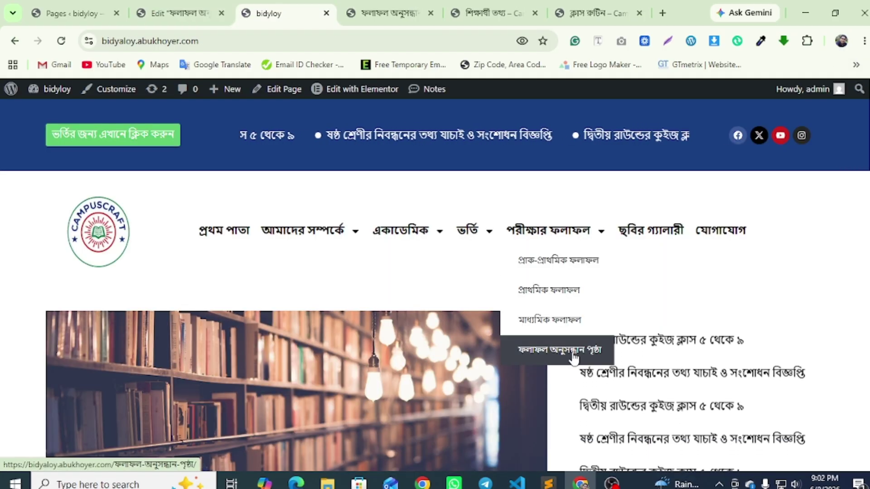
Open ফলাফল অনুসন্ধান পৃষ্ঠা on the live site and look over the results search form
{"action": "left_click", "coordinate": [567, 348]}
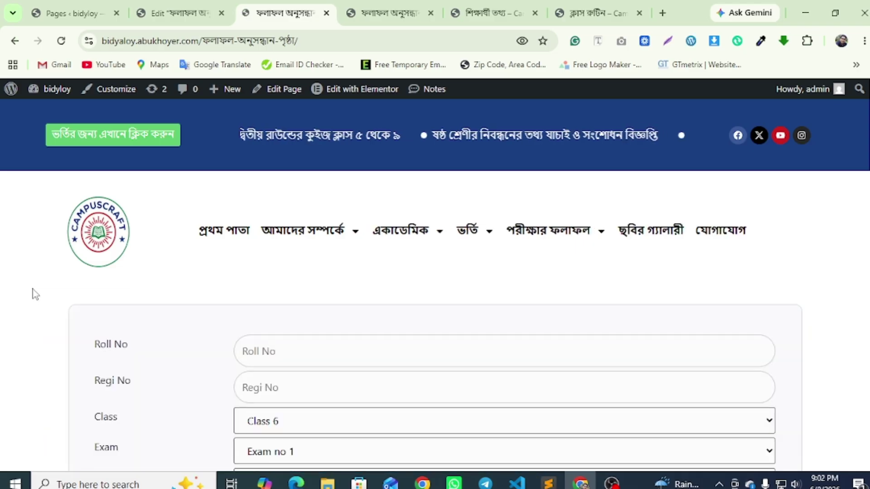
{"action": "scroll", "coordinate": [34, 289], "scroll_direction": "down", "scroll_amount": 6}
{"action": "scroll", "coordinate": [34, 292], "scroll_direction": "up", "scroll_amount": 4}
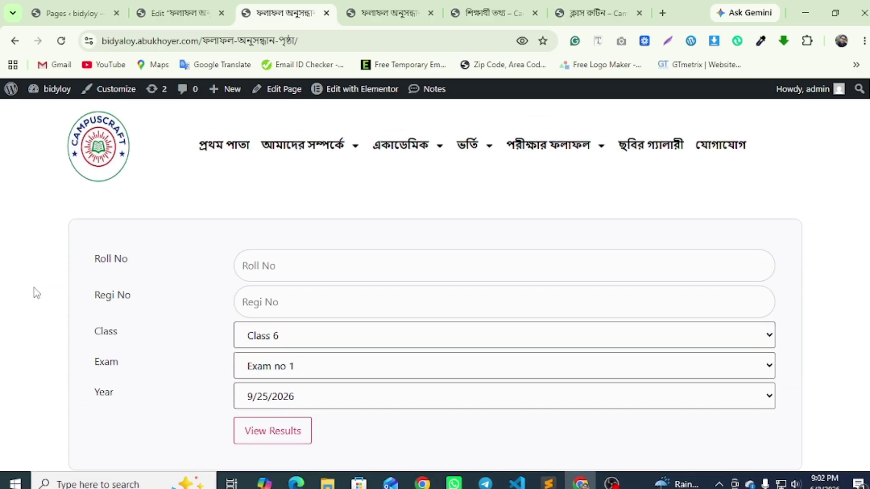
Copy the দ্বিতীয় শ্রেণি student's roll number from the শিক্ষার্থী তথ্য page into the form's Roll No and Regi No fields
{"action": "left_click", "coordinate": [284, 207]}
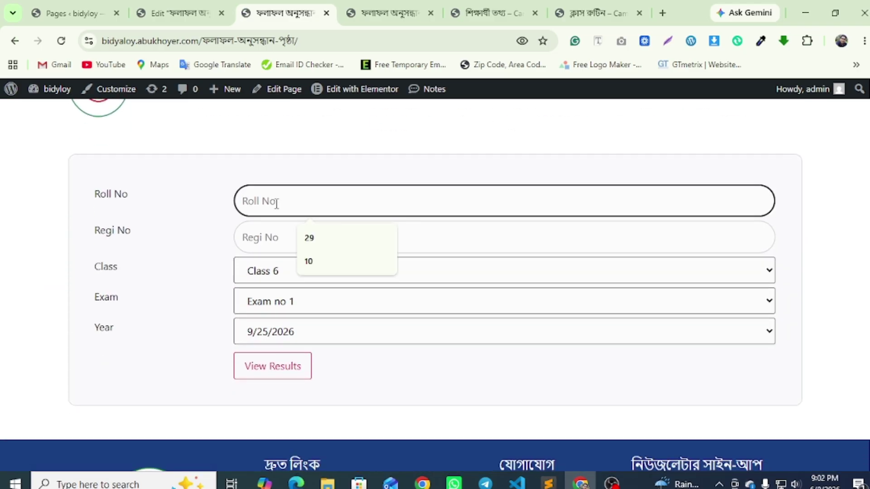
{"action": "left_click", "coordinate": [389, 13]}
{"action": "left_click", "coordinate": [461, 8]}
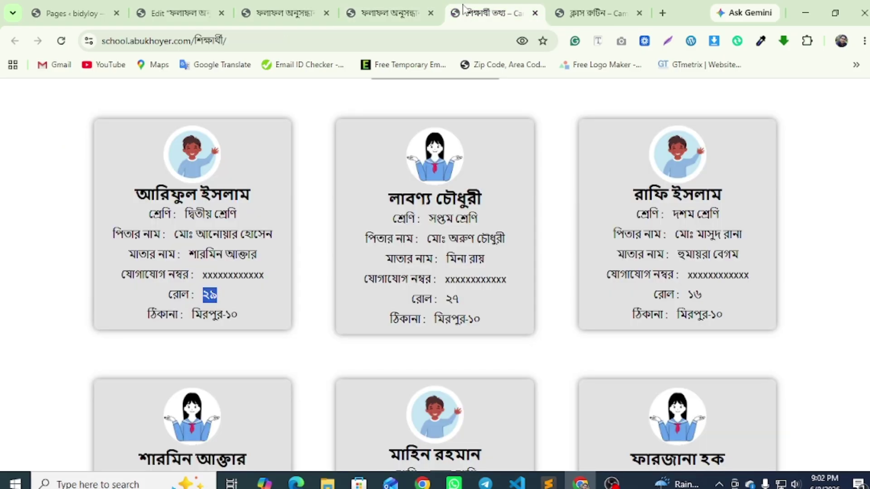
{"action": "right_click", "coordinate": [208, 297]}
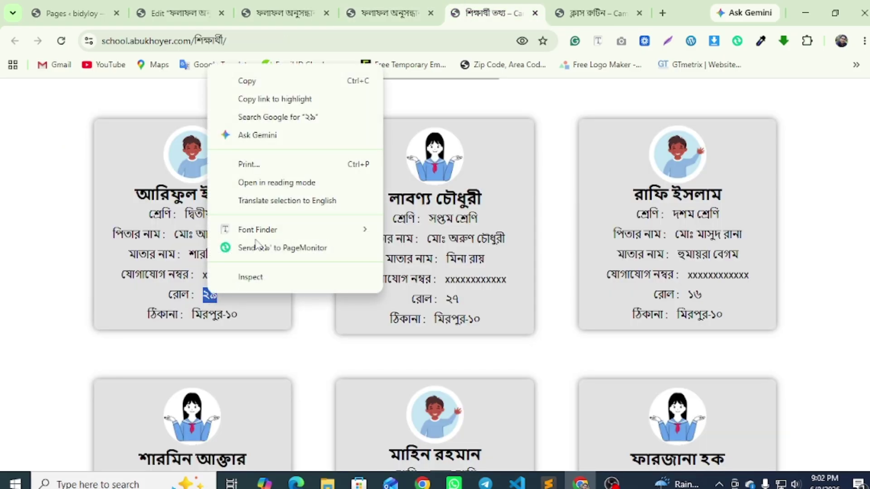
{"action": "left_click", "coordinate": [260, 87]}
{"action": "left_click", "coordinate": [274, 9]}
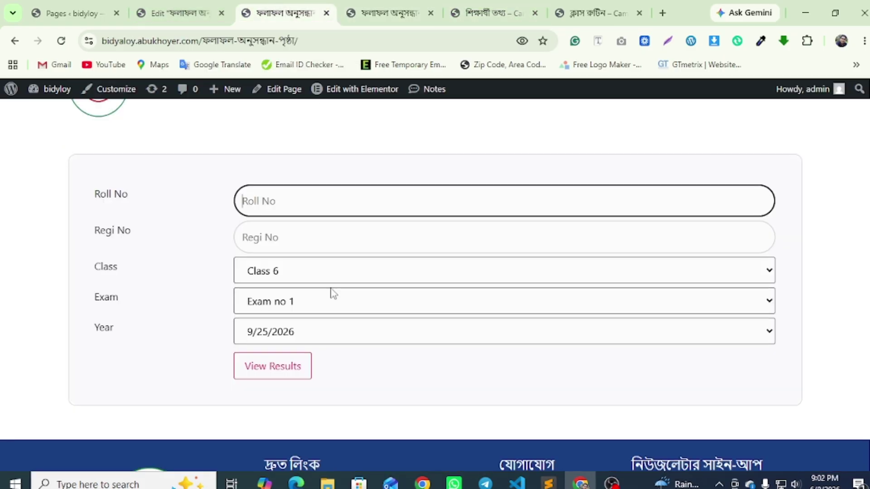
{"action": "right_click", "coordinate": [270, 207]}
{"action": "left_click", "coordinate": [284, 323]}
{"action": "right_click", "coordinate": [272, 234]}
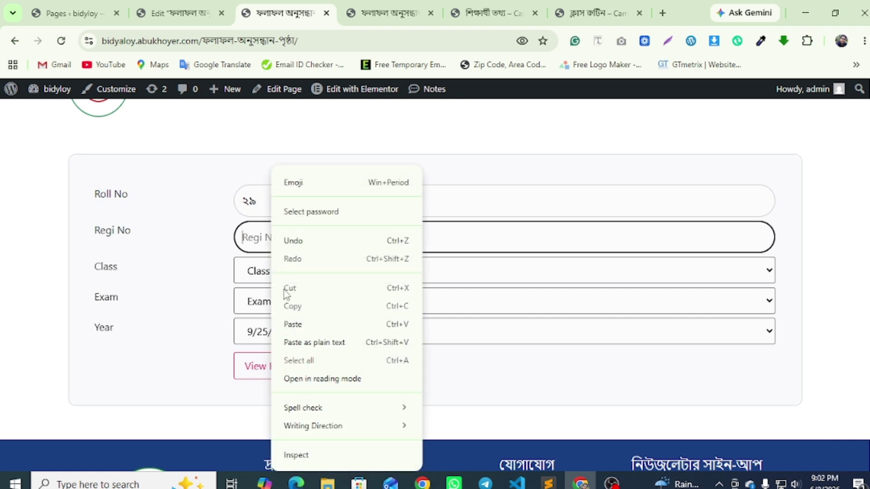
{"action": "left_click", "coordinate": [295, 324]}
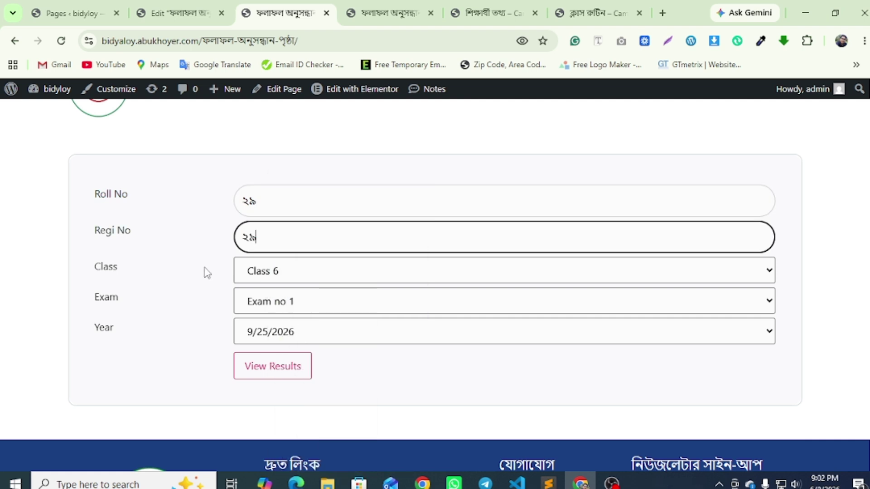
Set the class to দ্বিতীয় শ্রেণি, keep Exam no 1, set the year to 3/25/2026, and view the results
{"action": "left_click", "coordinate": [278, 276]}
{"action": "left_click", "coordinate": [267, 386]}
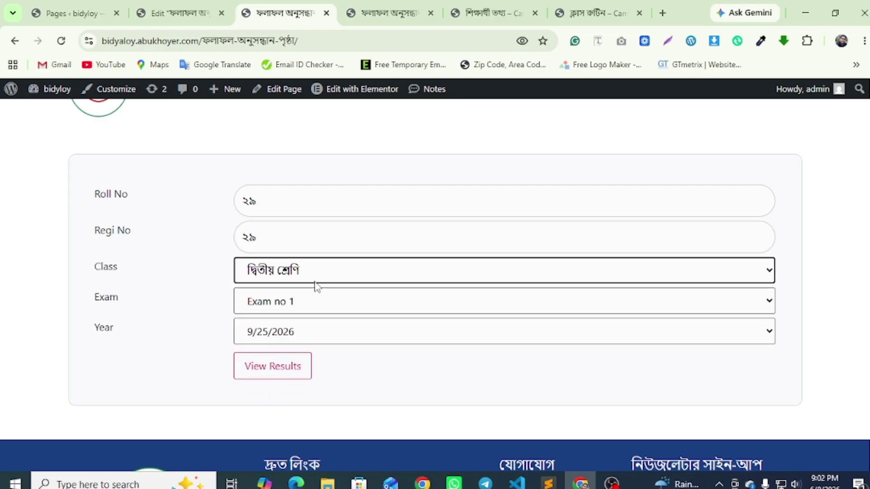
{"action": "left_click", "coordinate": [312, 308]}
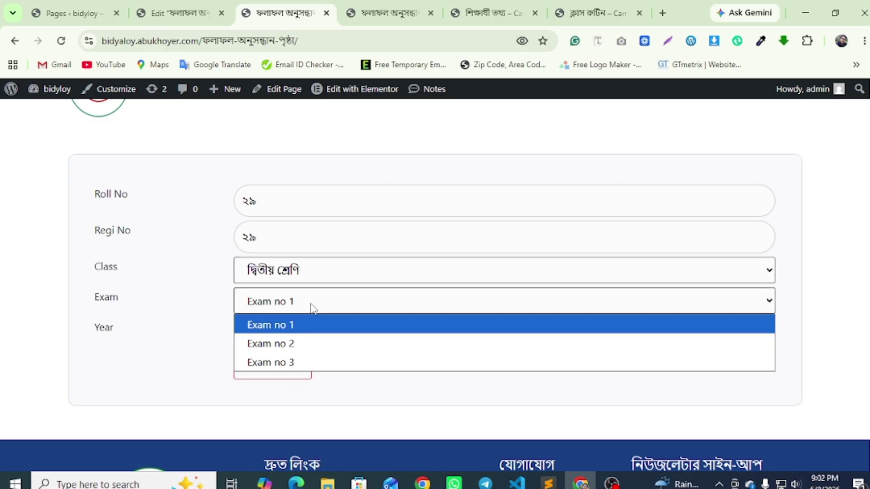
{"action": "left_click", "coordinate": [211, 327]}
{"action": "left_click", "coordinate": [298, 335]}
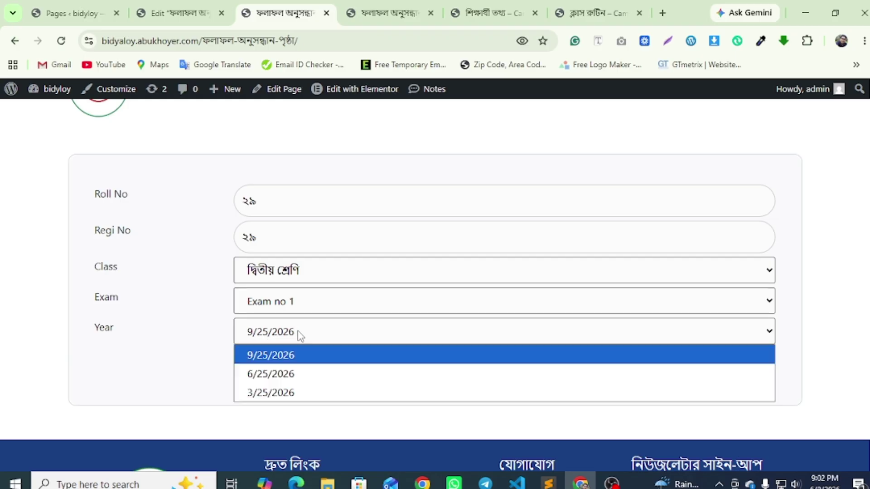
{"action": "left_click", "coordinate": [260, 393]}
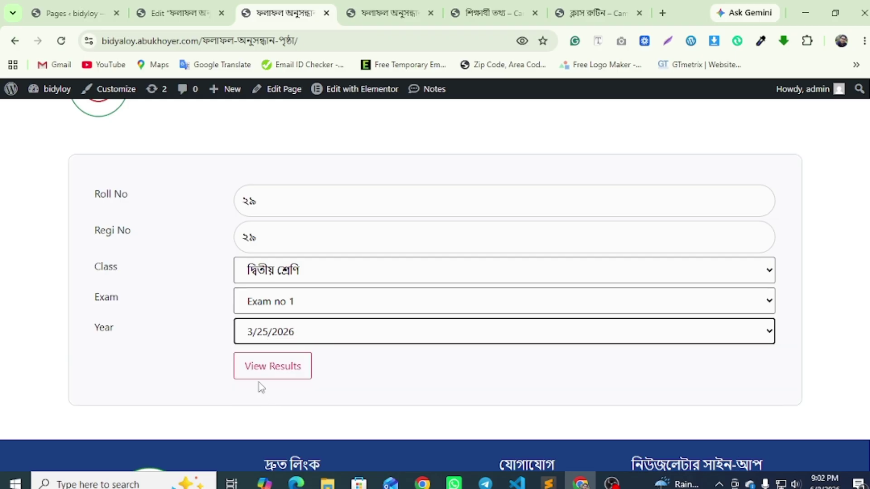
{"action": "scroll", "coordinate": [253, 303], "scroll_direction": "down", "scroll_amount": 3}
{"action": "left_click", "coordinate": [271, 236]}
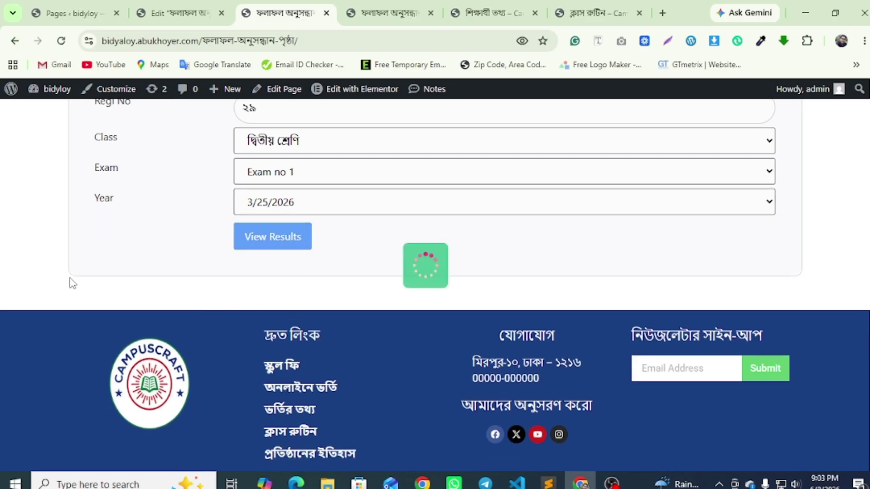
Examine the student's result page, including the personal details, result summary and Grade Sheet
{"action": "scroll", "coordinate": [65, 277], "scroll_direction": "up", "scroll_amount": 5}
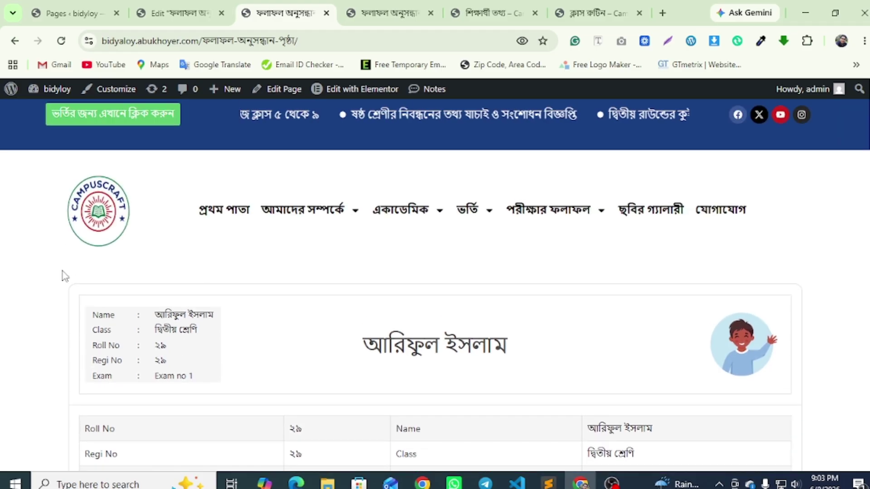
{"action": "scroll", "coordinate": [63, 276], "scroll_direction": "down", "scroll_amount": 10}
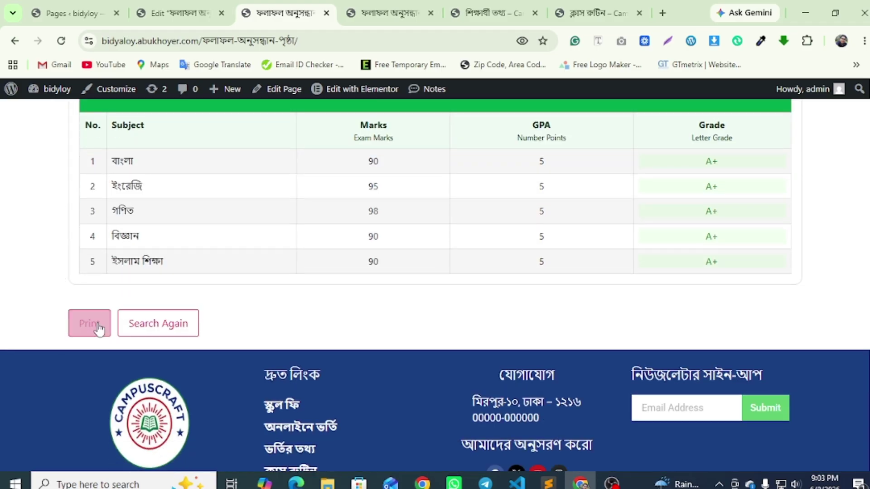
{"action": "scroll", "coordinate": [382, 268], "scroll_direction": "up", "scroll_amount": 3}
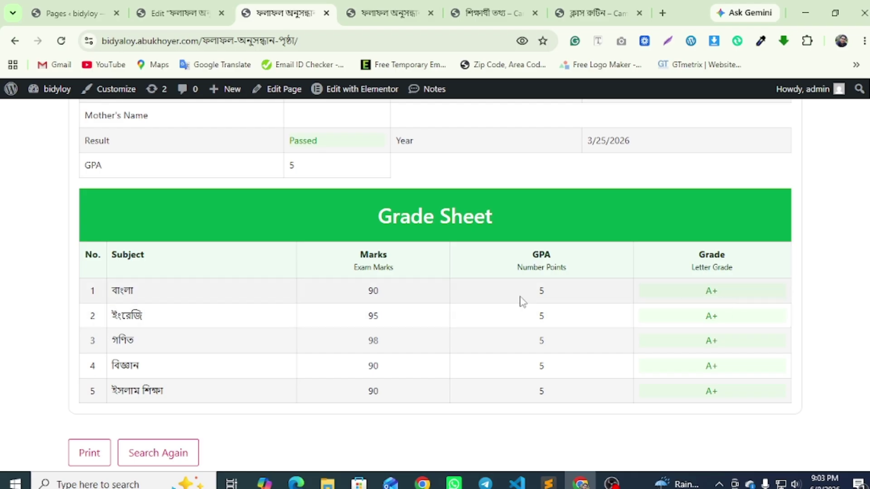
{"action": "scroll", "coordinate": [462, 327], "scroll_direction": "up", "scroll_amount": 4}
{"action": "scroll", "coordinate": [459, 317], "scroll_direction": "up", "scroll_amount": 4}
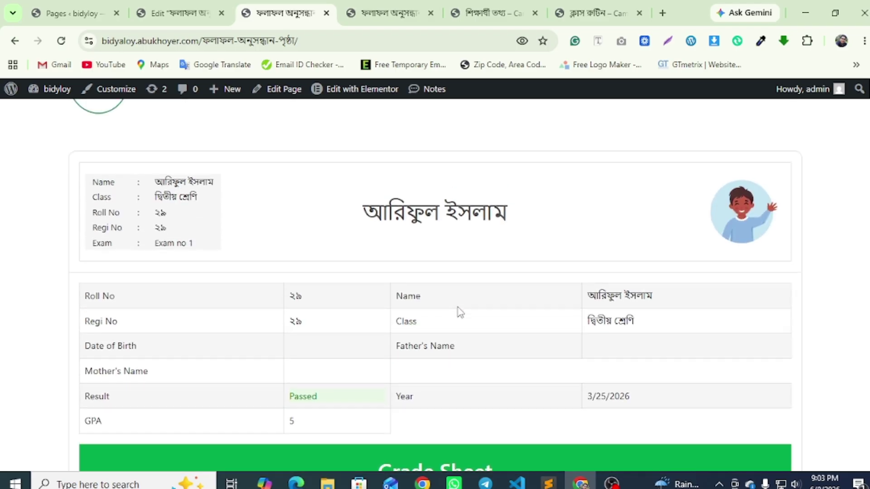
{"action": "scroll", "coordinate": [458, 310], "scroll_direction": "down", "scroll_amount": 4}
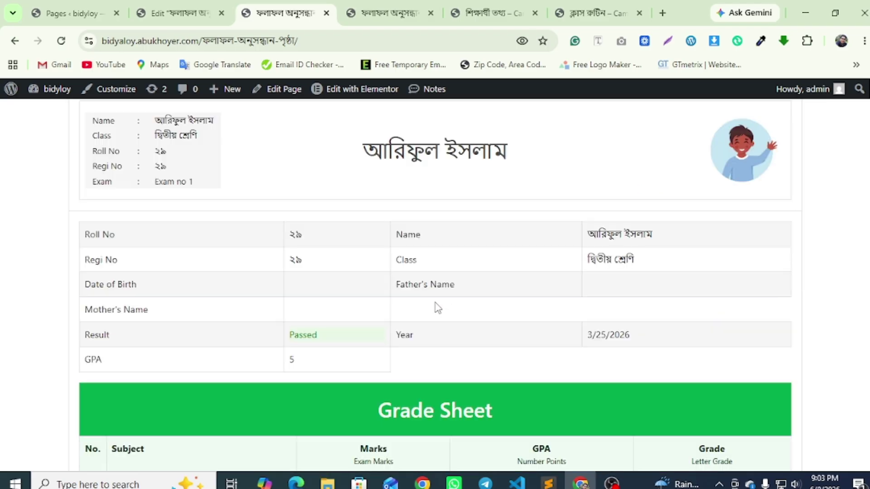